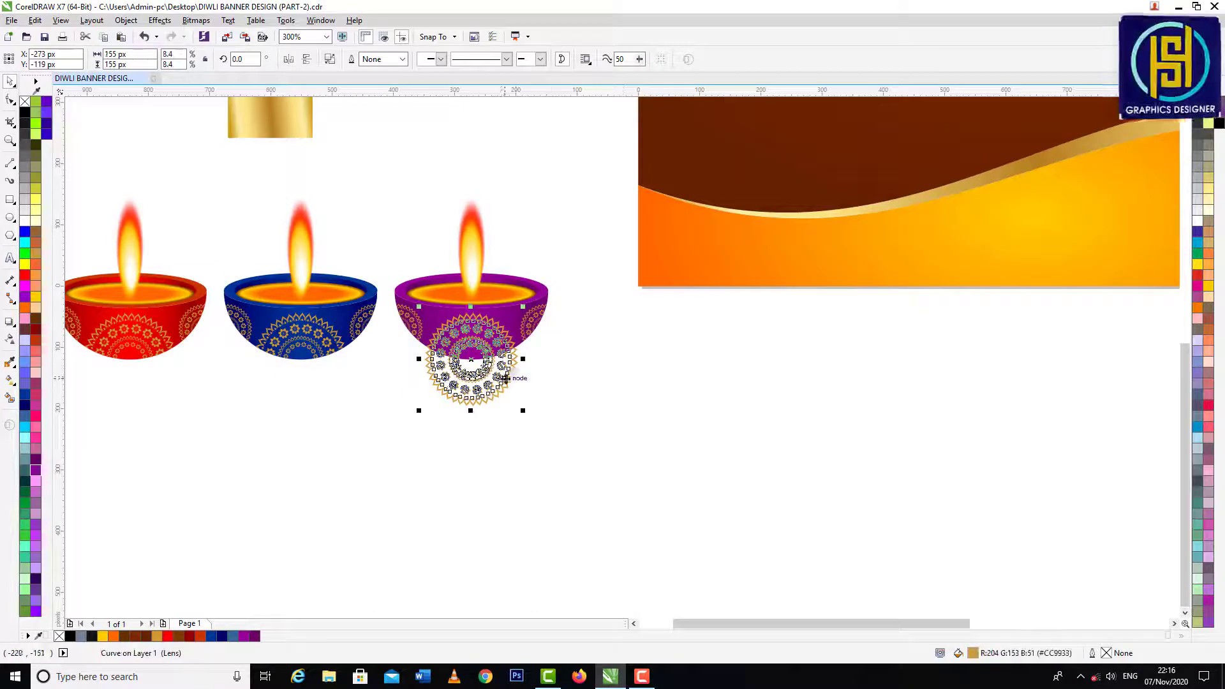
Move the mandala ornament off the purple diya and group all the parts of that diya
drag(514, 376, 745, 423)
drag(384, 170, 566, 423)
scroll(597, 498, down, 2)
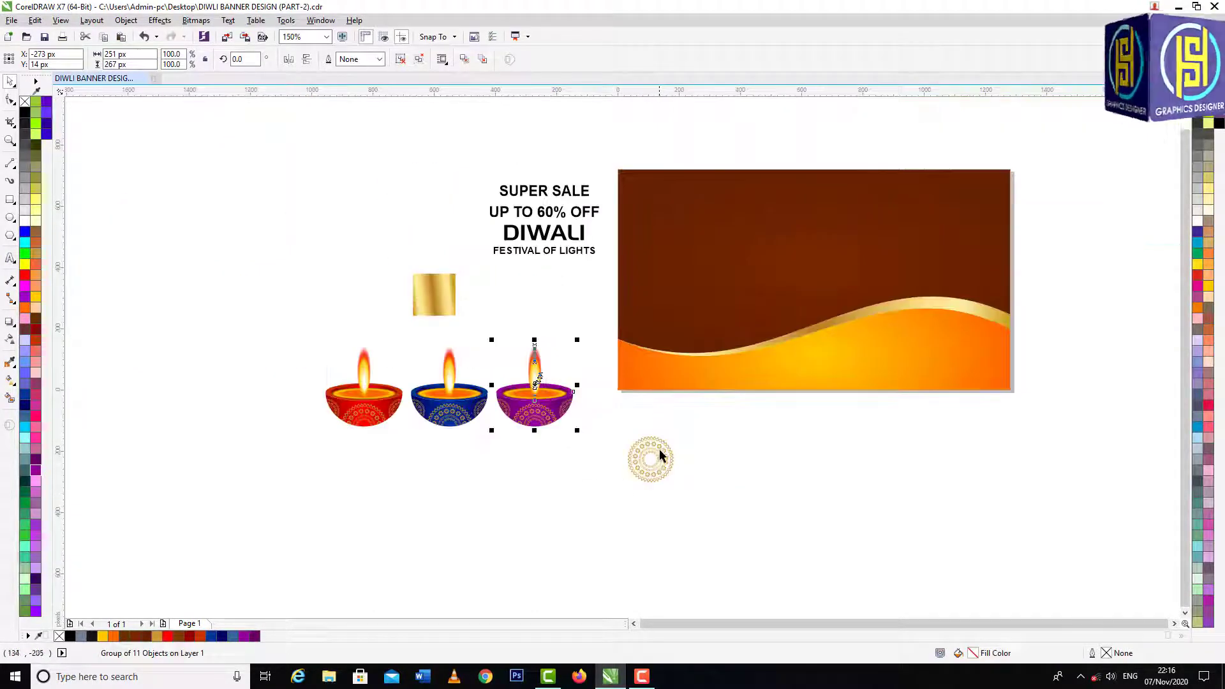
Place the mandala on the upper part of the banner's brown area and enlarge it to about 373 px
drag(659, 449, 720, 211)
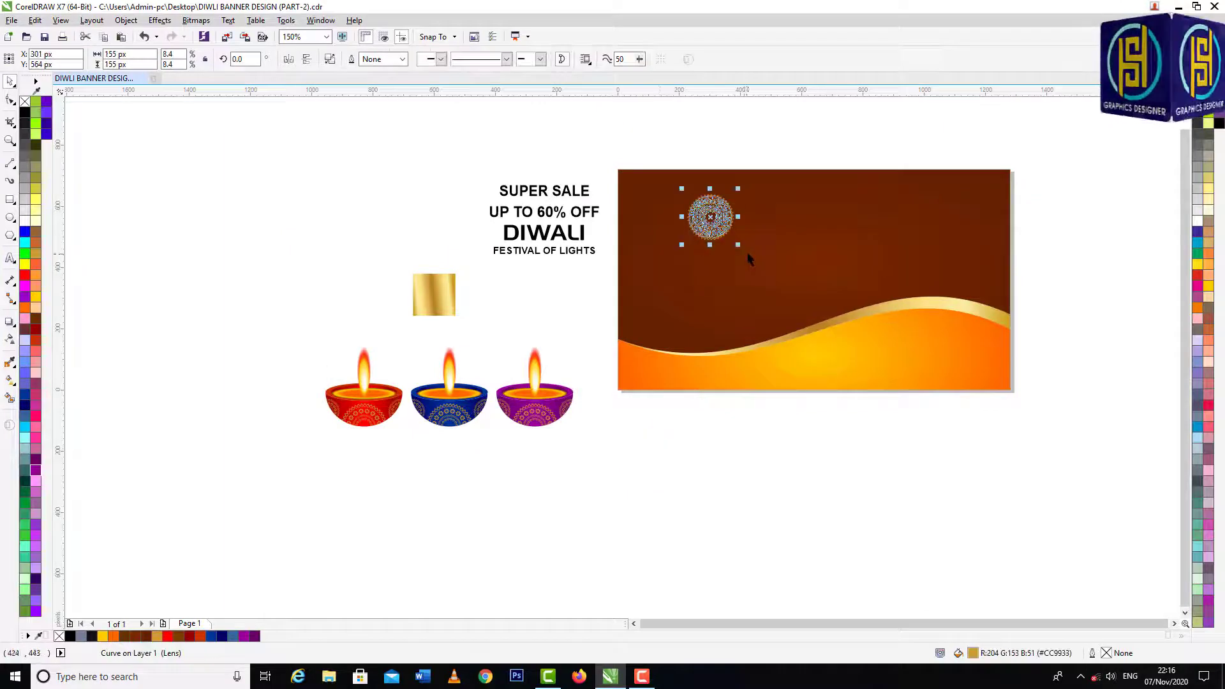
drag(741, 253, 805, 312)
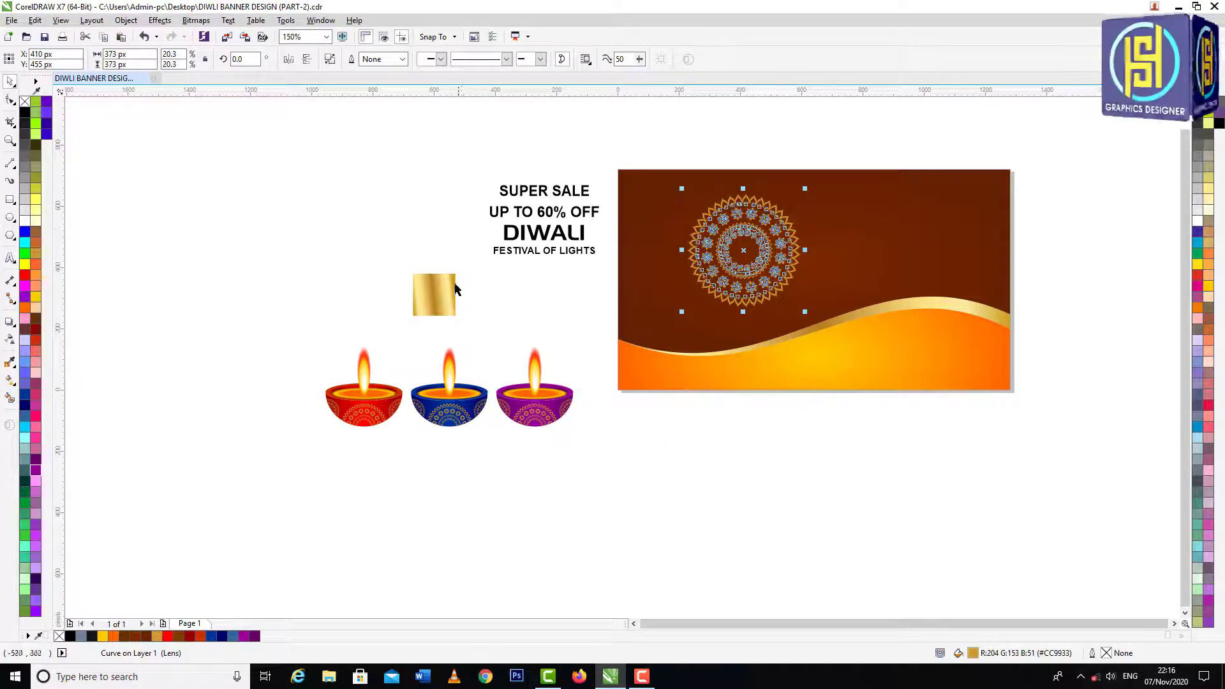
Bring the gold swatch beside the mandala and copy its gold gradient fill onto the mandala
drag(454, 290, 656, 244)
scroll(687, 228, up, 2)
scroll(626, 222, up, 1)
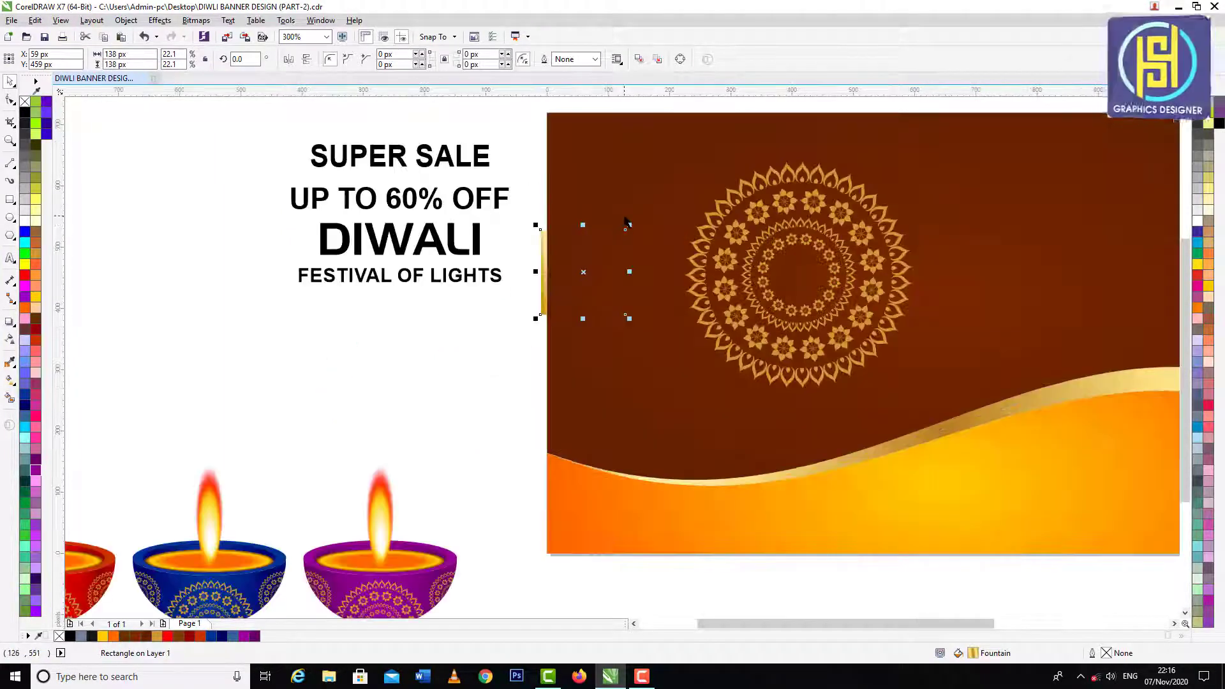
click(607, 183)
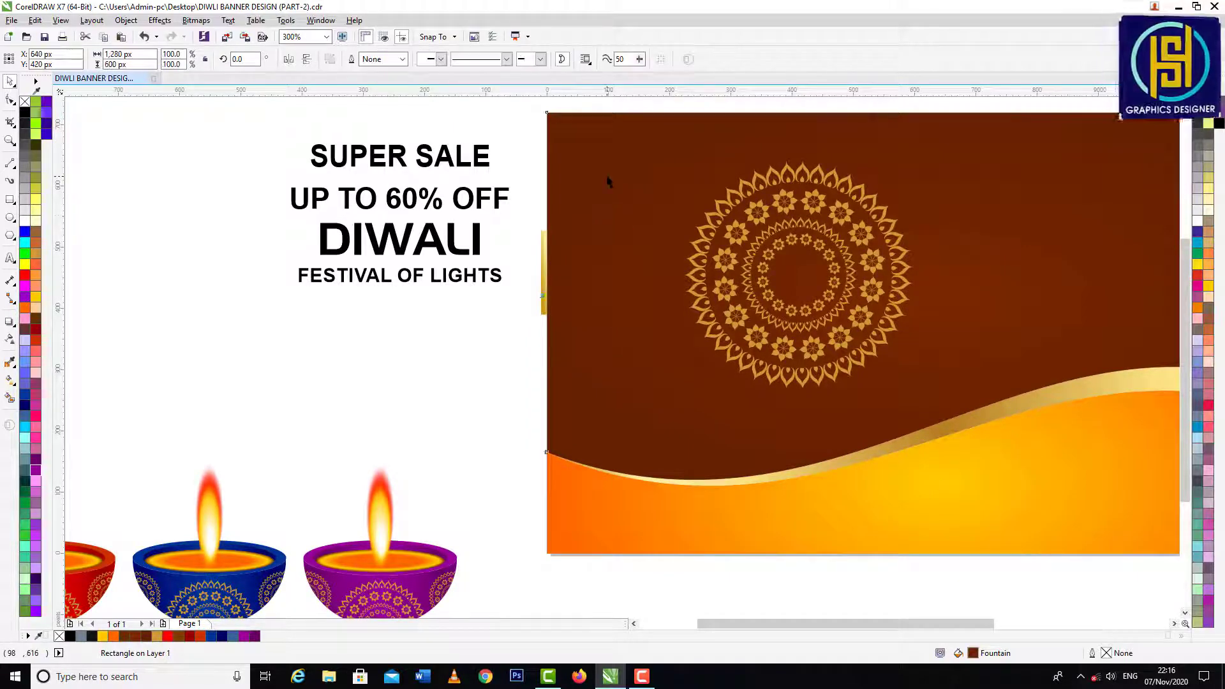
click(533, 199)
scroll(741, 234, up, 1)
click(509, 252)
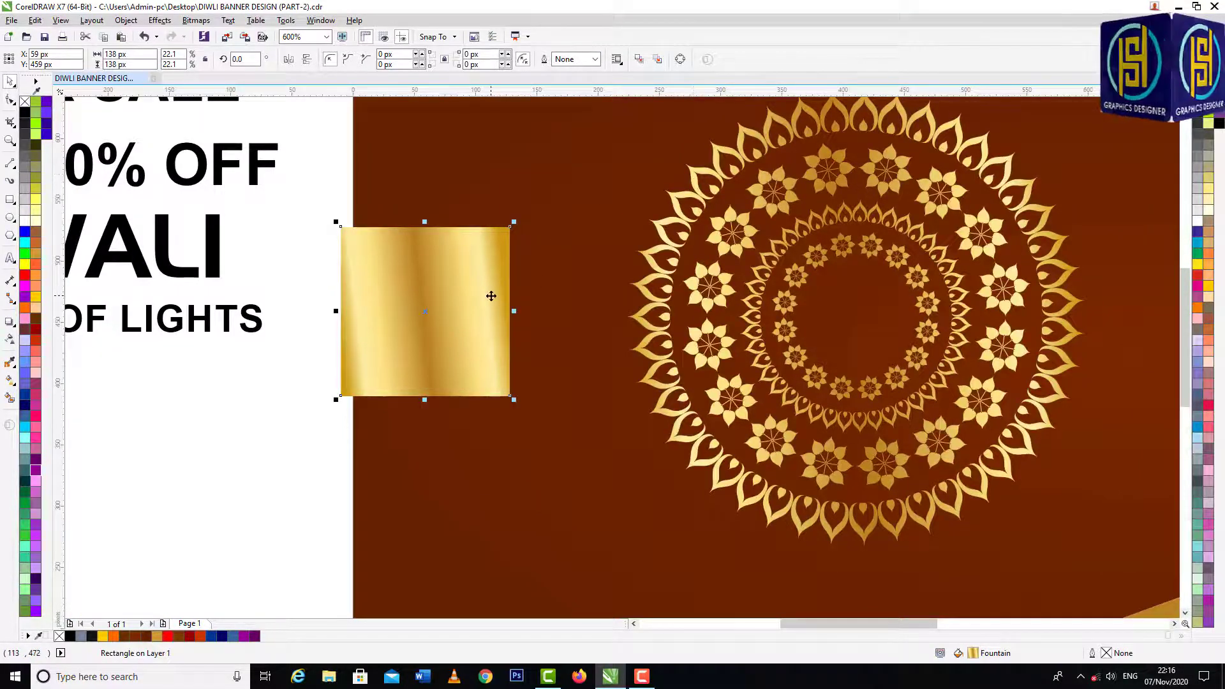
Move the gold swatch off the banner to below the FESTIVAL OF LIGHTS text and deselect it
scroll(487, 301, down, 1)
drag(487, 316, 277, 402)
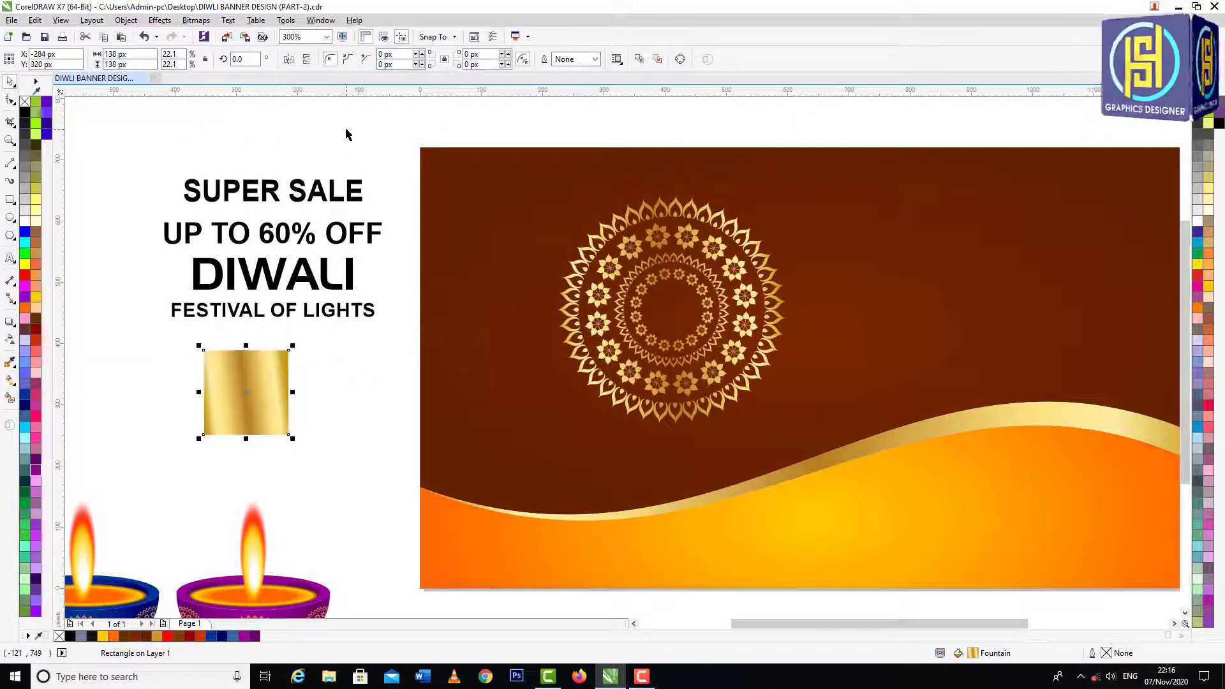
click(345, 129)
Draw a circle about 166 px wide over the mandala and align it to the mandala's center
click(10, 217)
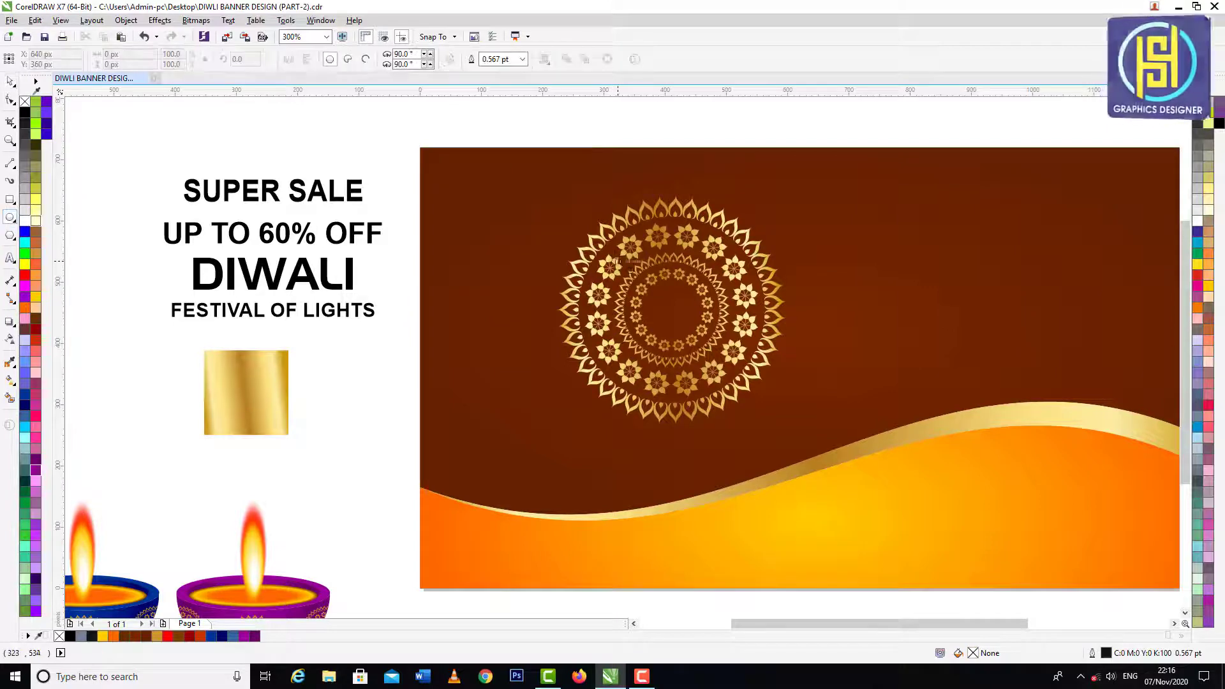
drag(633, 265, 737, 369)
key(space)
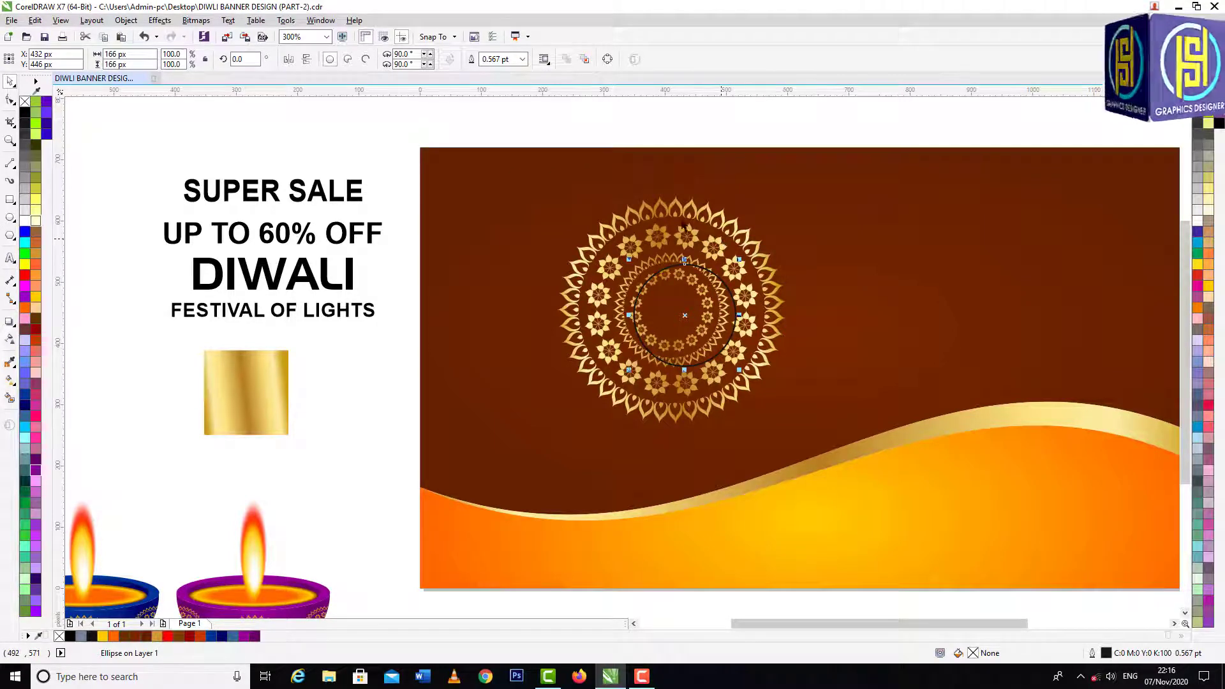
drag(514, 138, 824, 446)
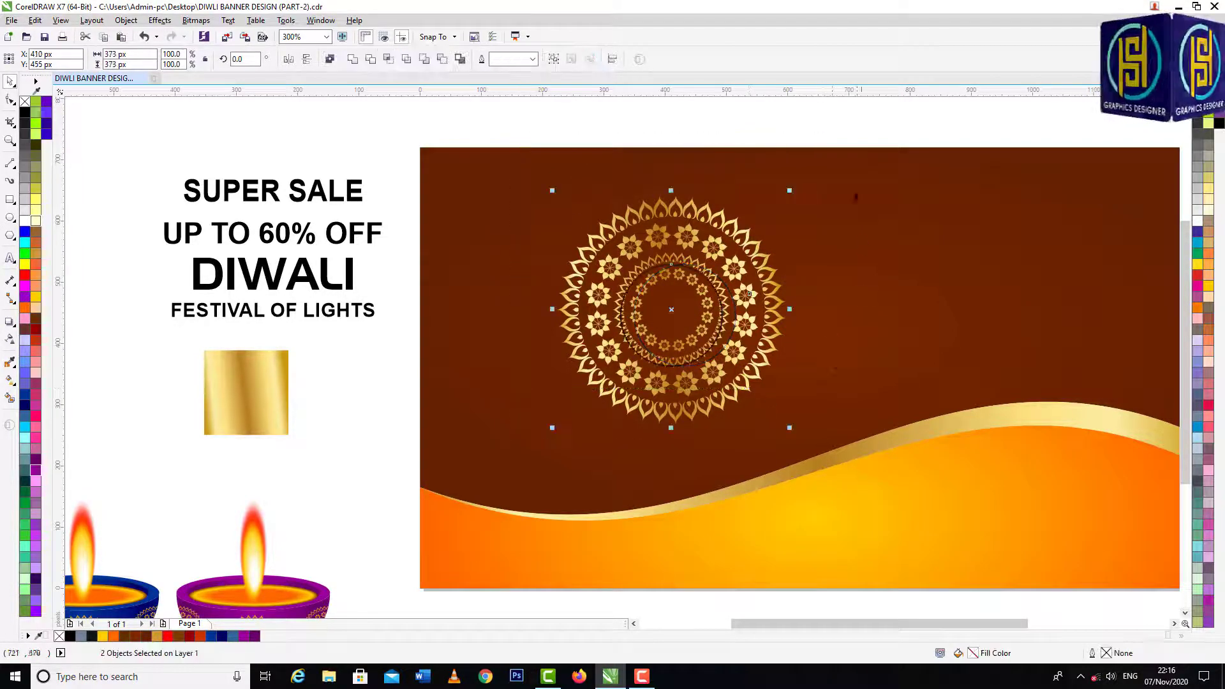
click(779, 144)
Fill the circle with white, enlarge it from its center to about 292 px and remove its outline
click(700, 280)
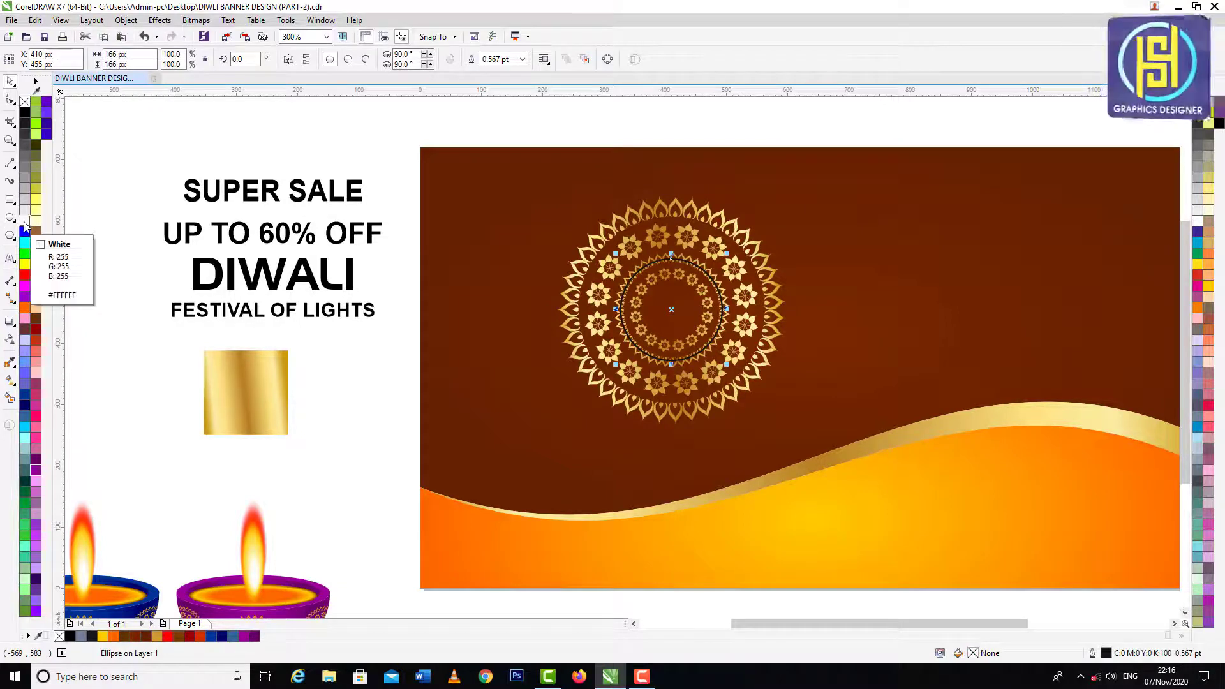
click(25, 224)
drag(726, 363, 763, 408)
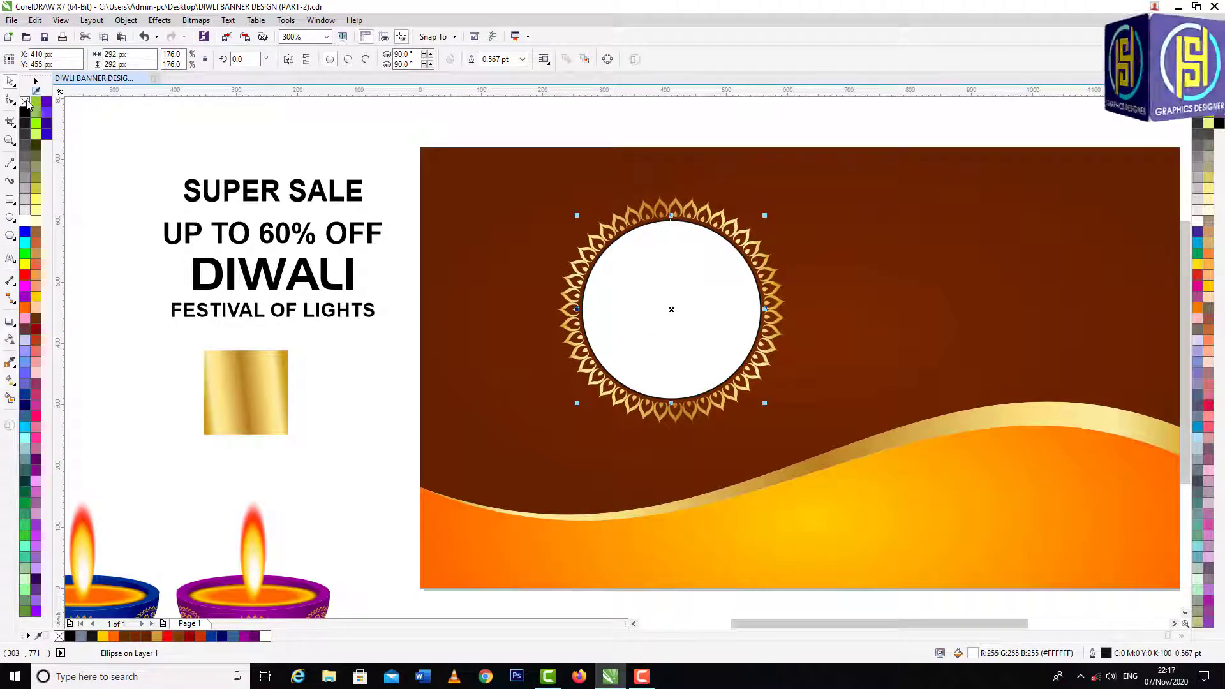
right_click(27, 102)
click(433, 136)
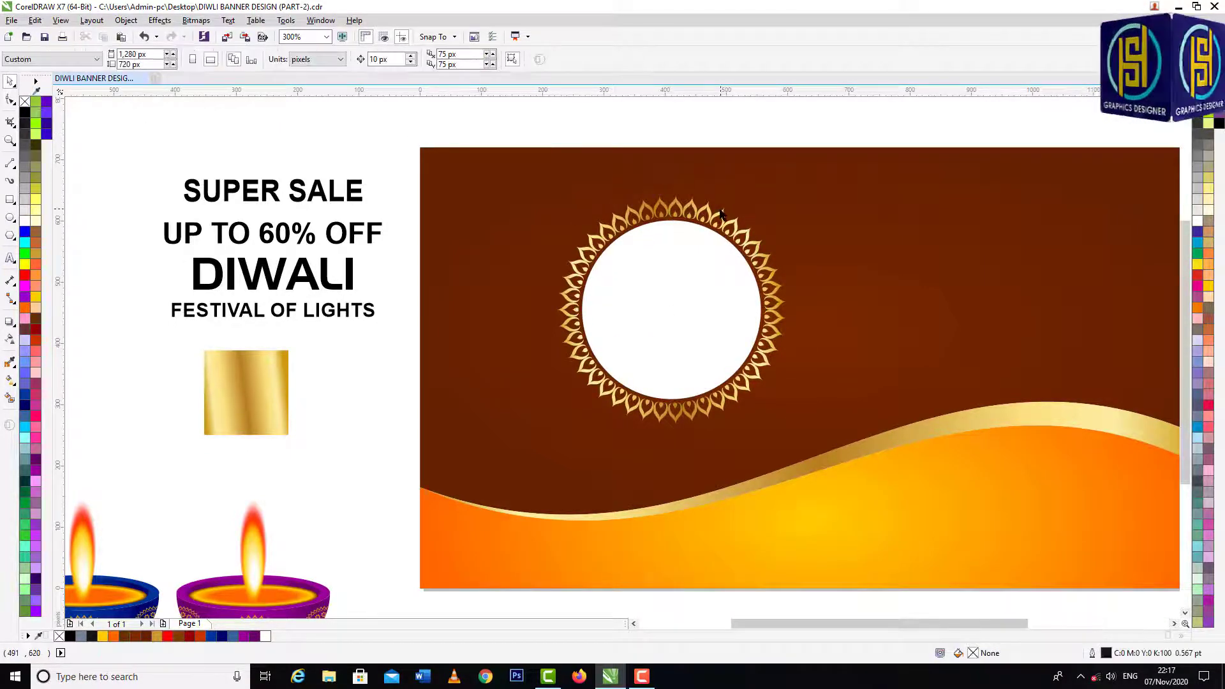
Enlarge the white circle from its center to about 304 px so it meets the mandala's outer petals
scroll(763, 331, up, 2)
click(754, 331)
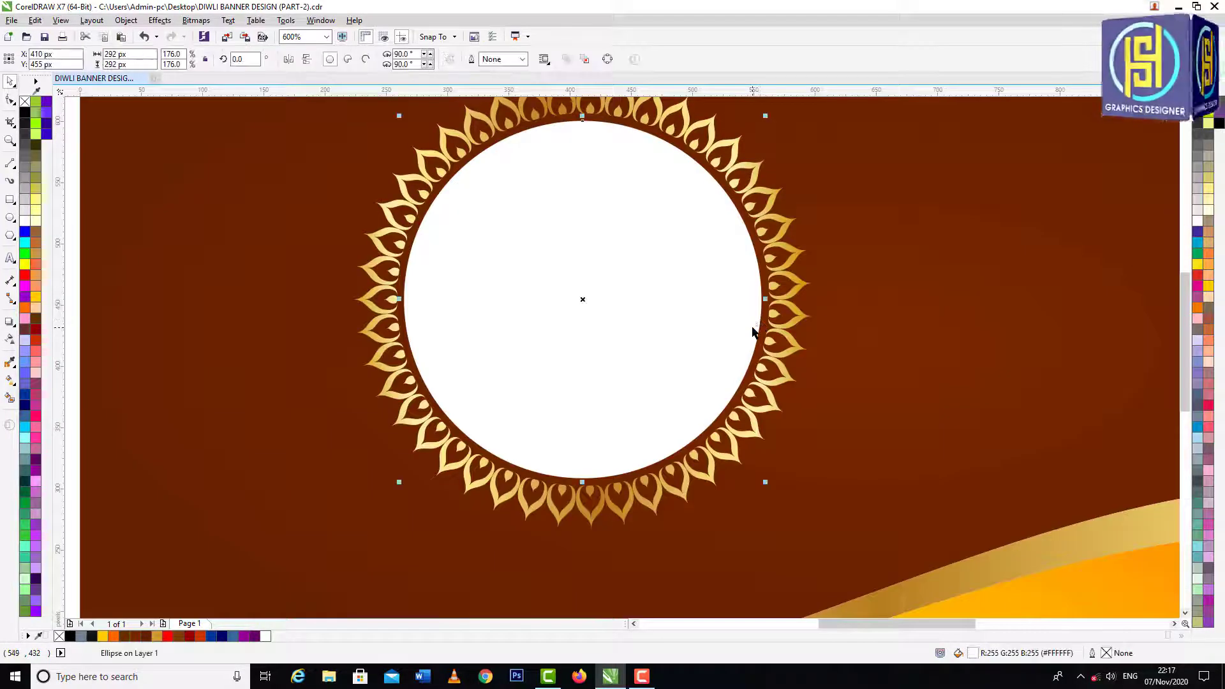
scroll(773, 425, up, 2)
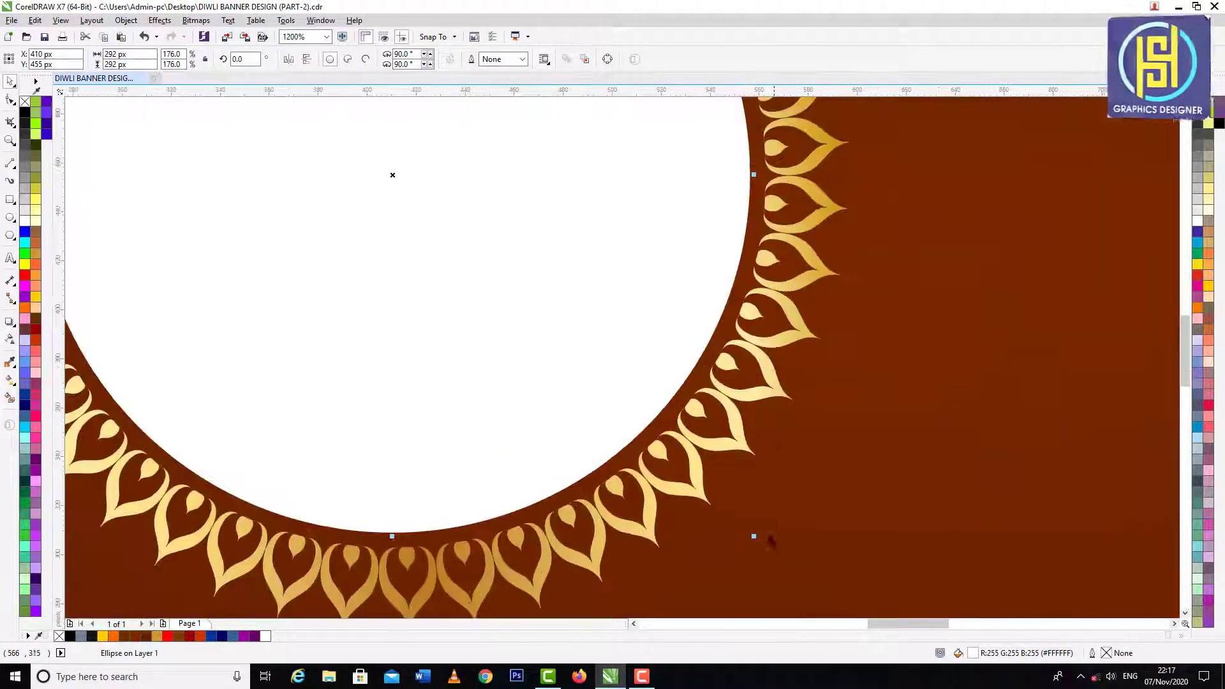
drag(756, 537, 770, 549)
Create a concentric copy of the white circle about 280 px wide and fill it with orange #FF6633
scroll(589, 344, down, 2)
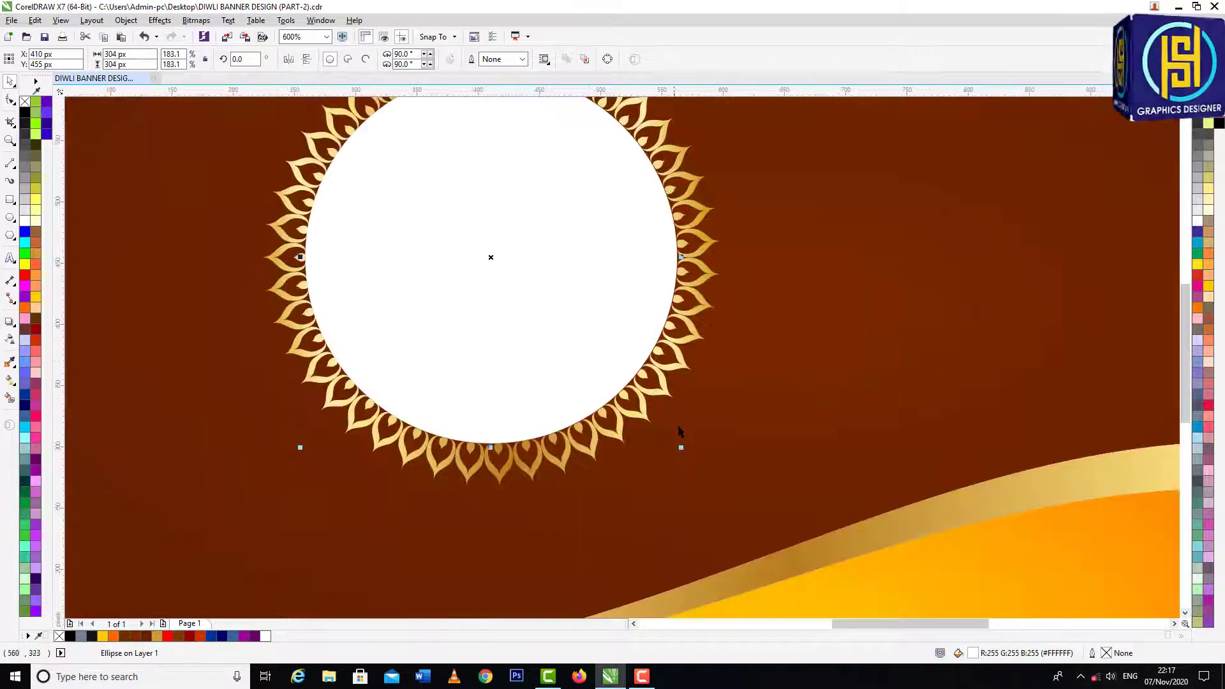
drag(682, 448, 668, 438)
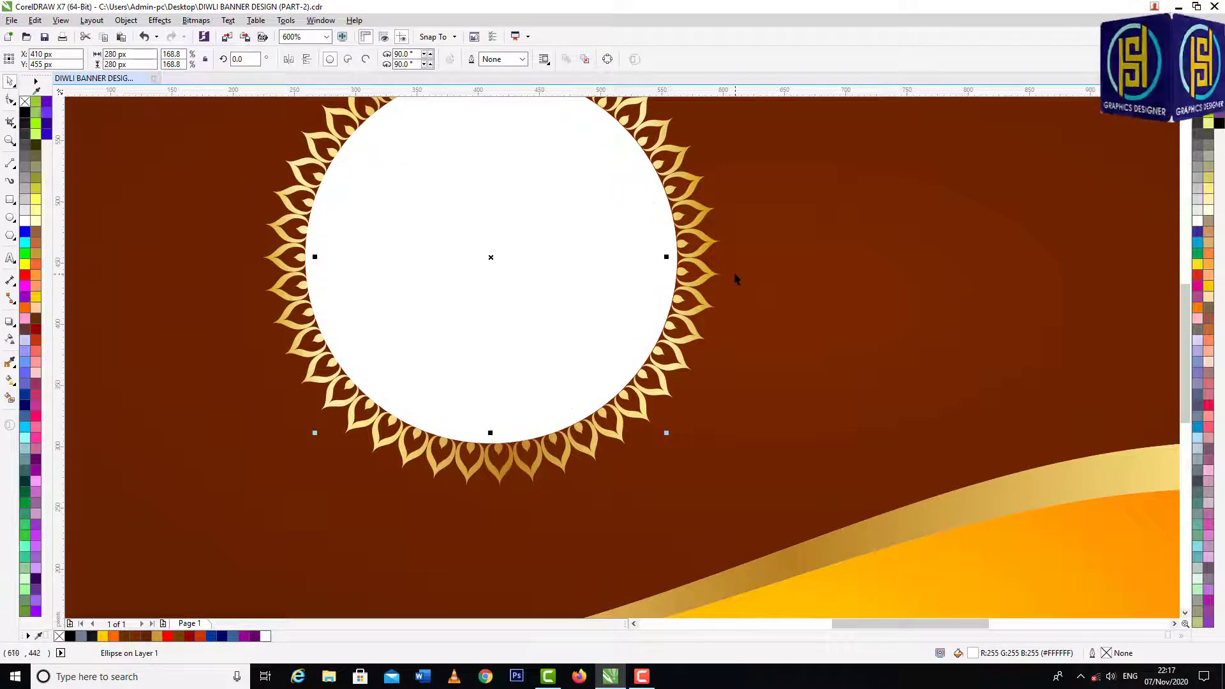
click(36, 264)
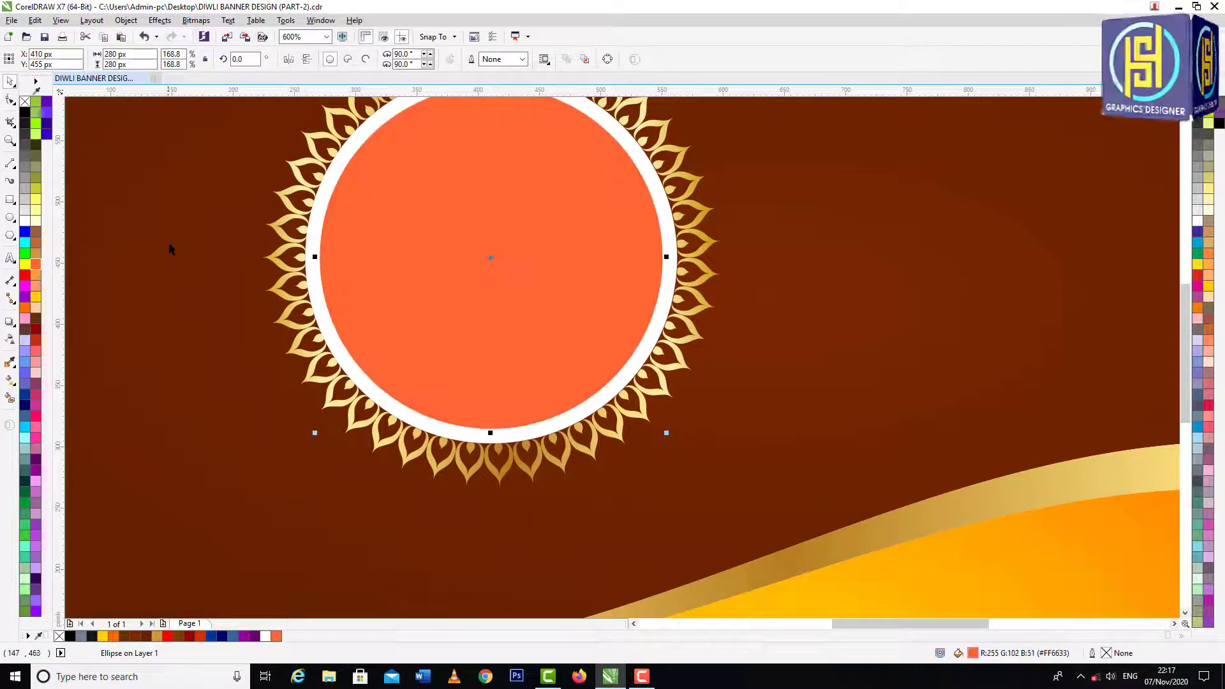
Replace the white fill of the larger circle with the gold gradient to form a ring
click(172, 249)
scroll(663, 220, up, 2)
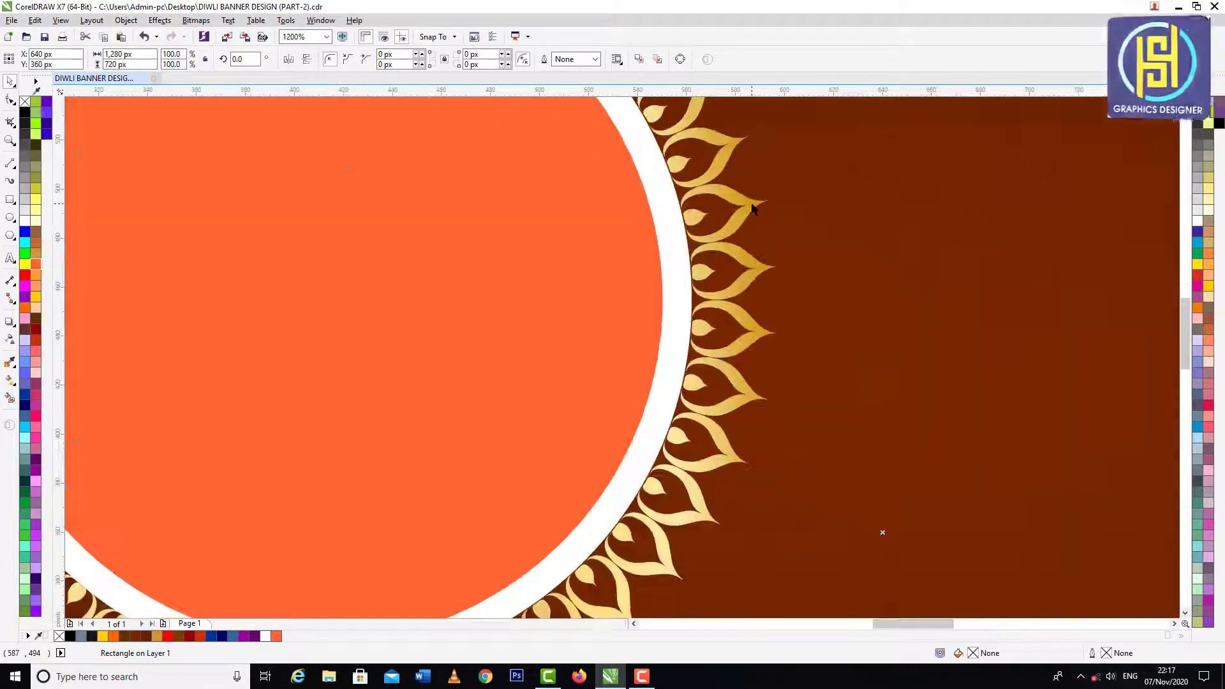
click(754, 210)
click(771, 229)
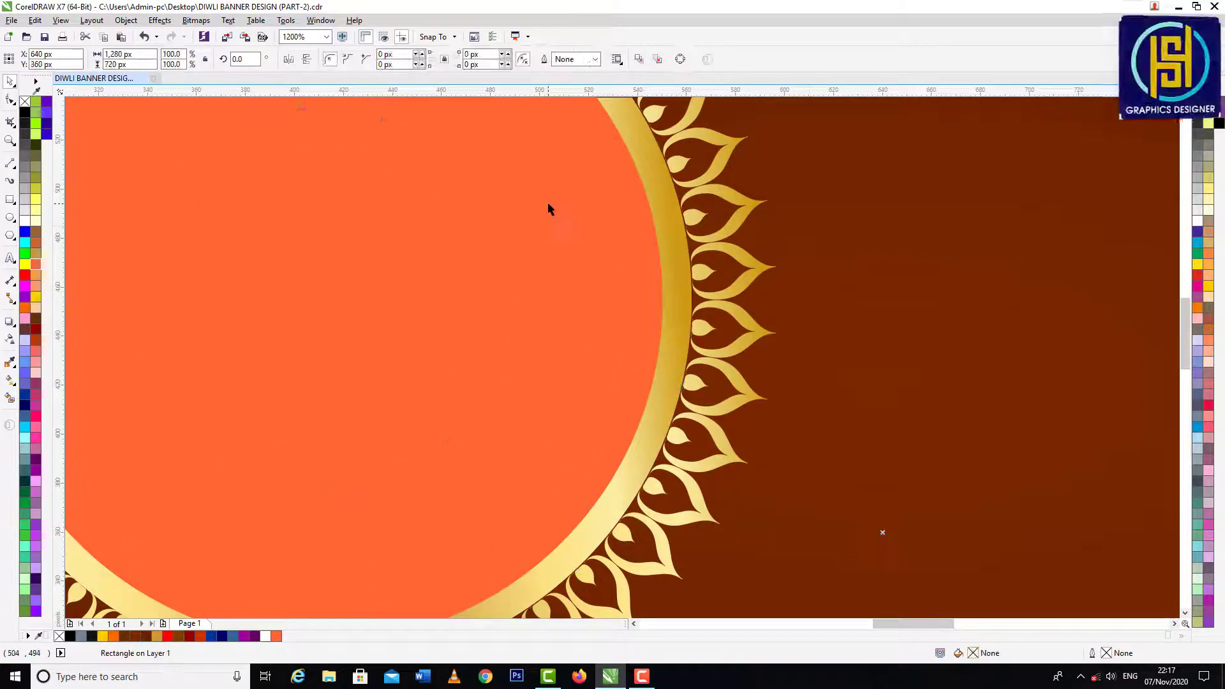
Try filling the inner orange circle with the gold gradient and compare it with the orange version
click(570, 264)
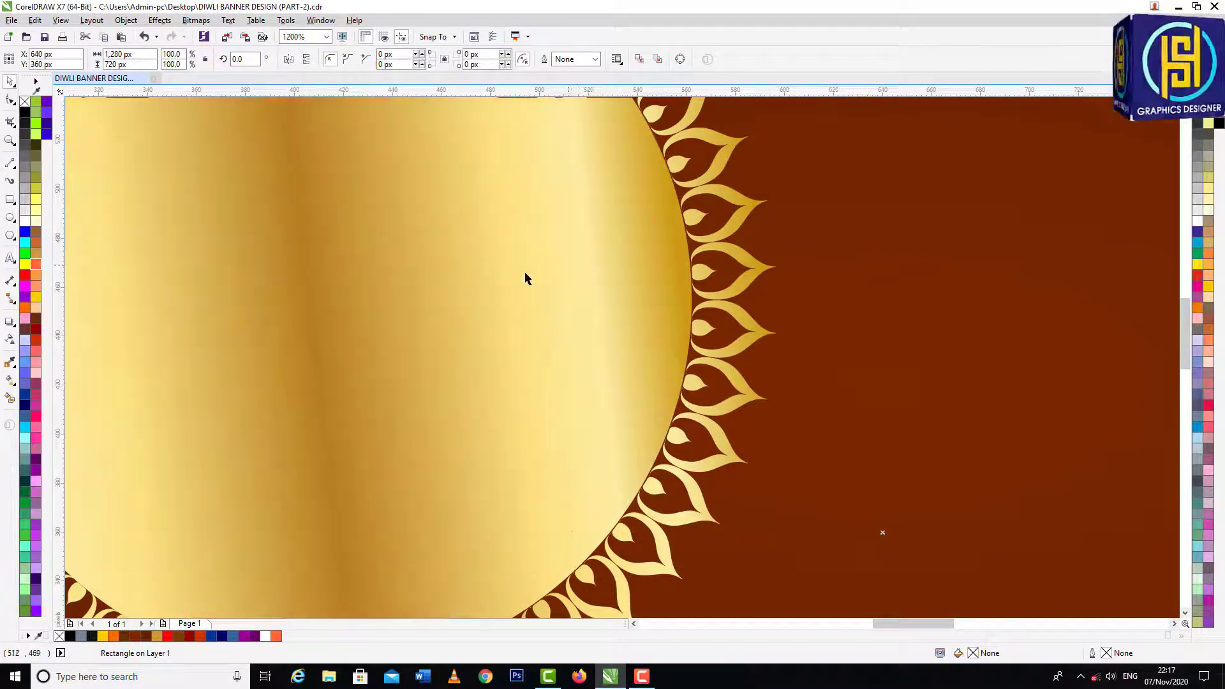
scroll(554, 285, down, 4)
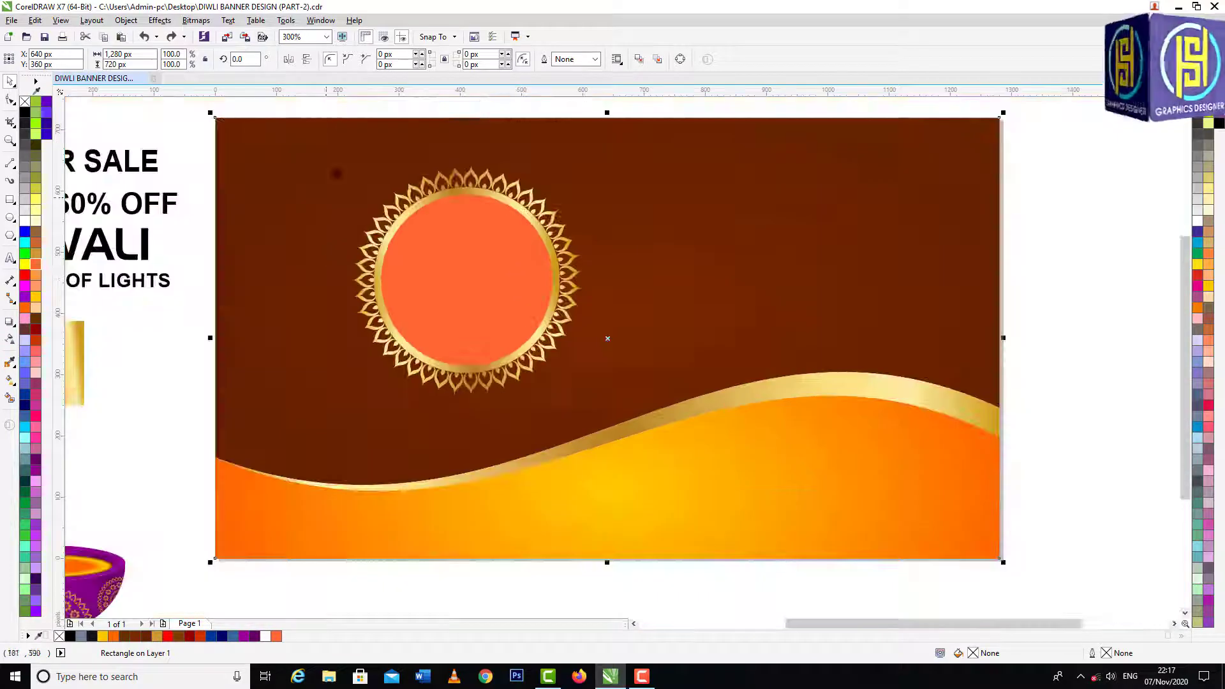
click(340, 113)
key(ctrl+shift+z)
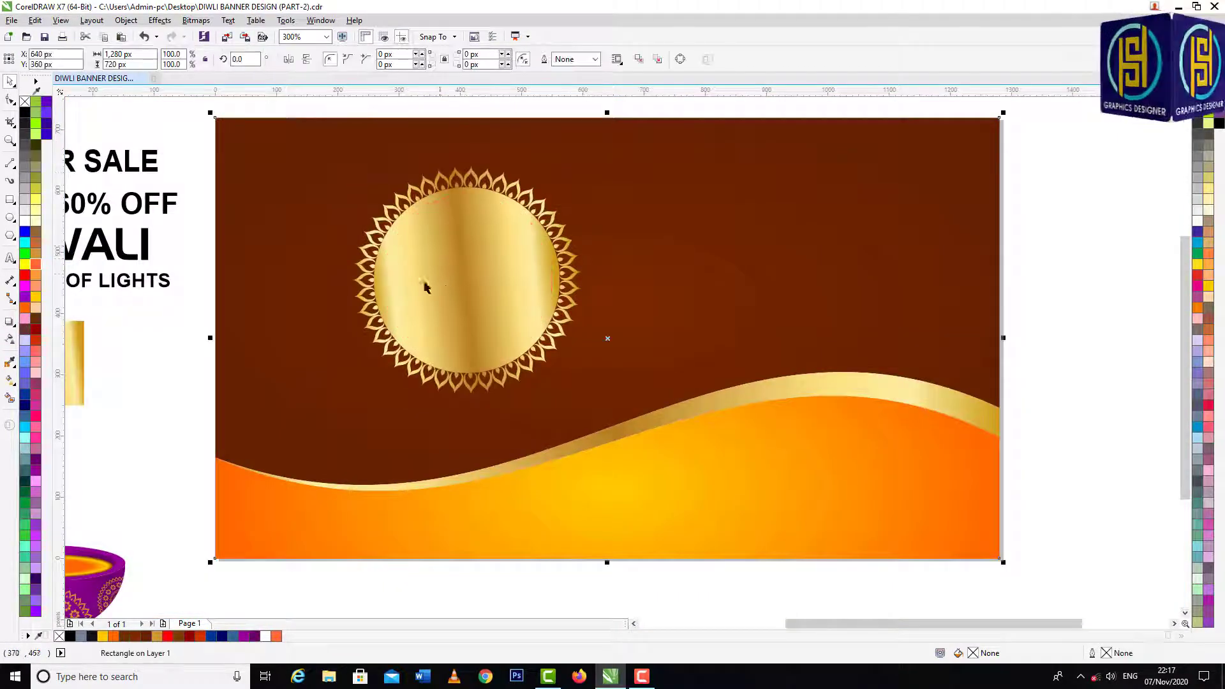
click(197, 177)
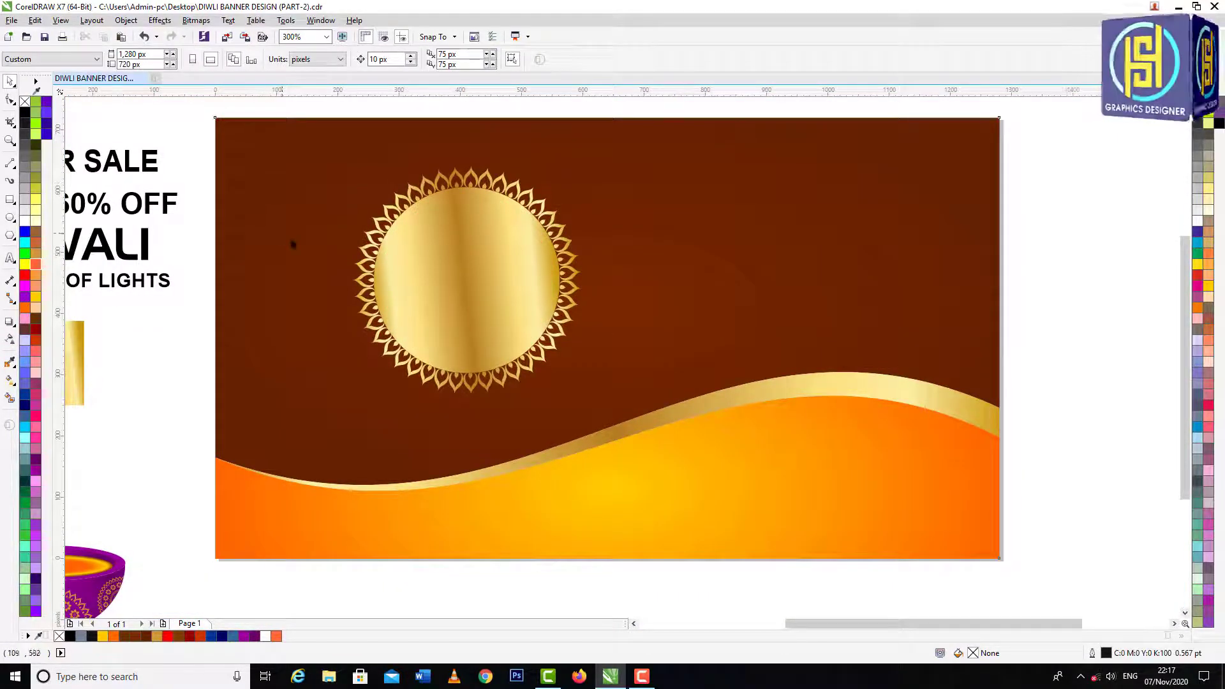
click(415, 273)
key(ctrl+z)
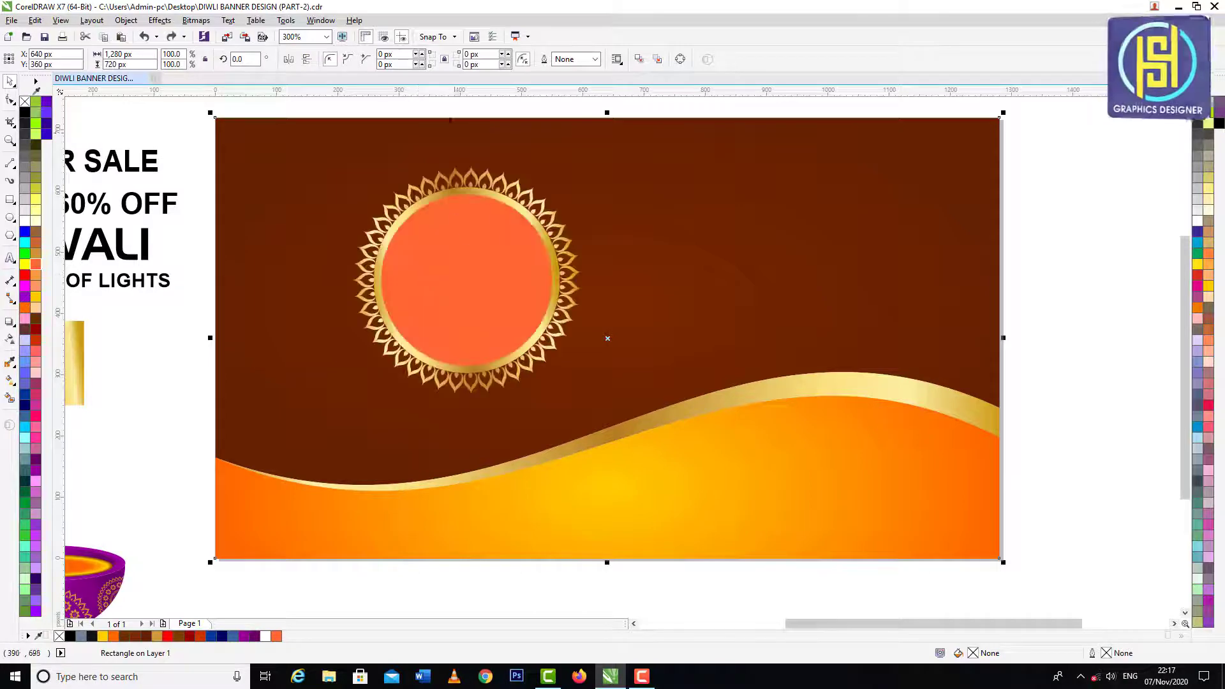
Select the whole mandala medallion and move it onto the empty area beyond the banner's right edge
drag(312, 119, 615, 405)
scroll(333, 296, down, 2)
drag(367, 295, 710, 271)
scroll(791, 252, up, 2)
click(568, 153)
click(524, 179)
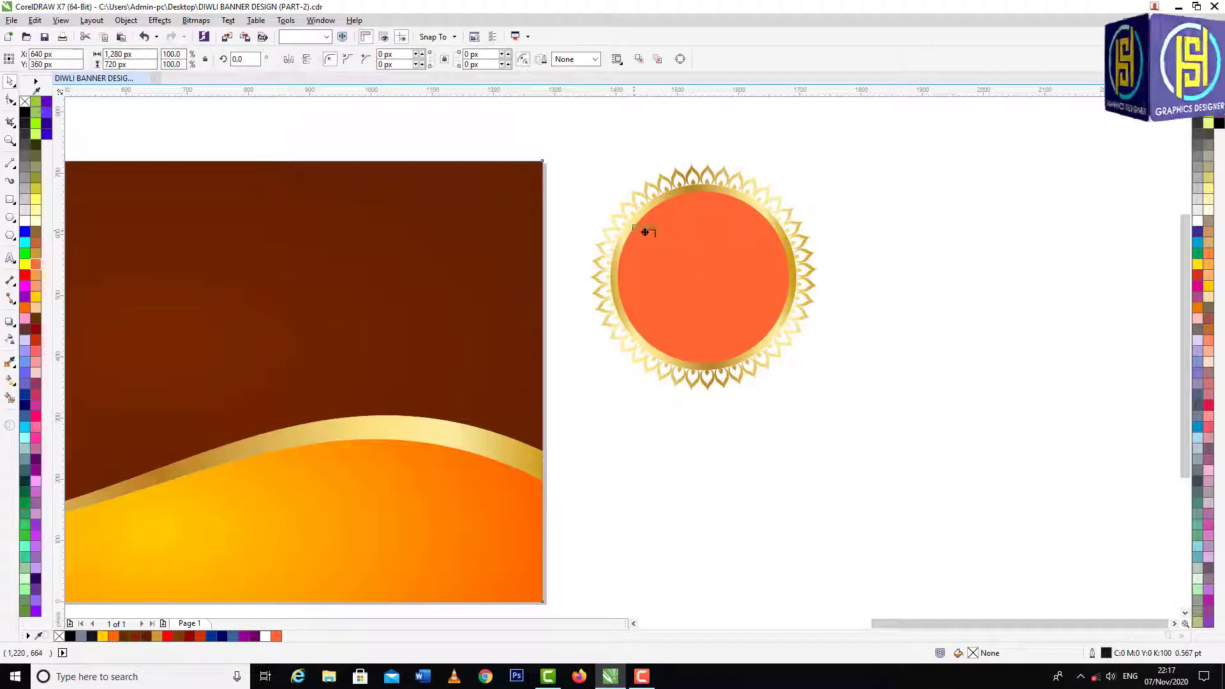
key(ctrl+z)
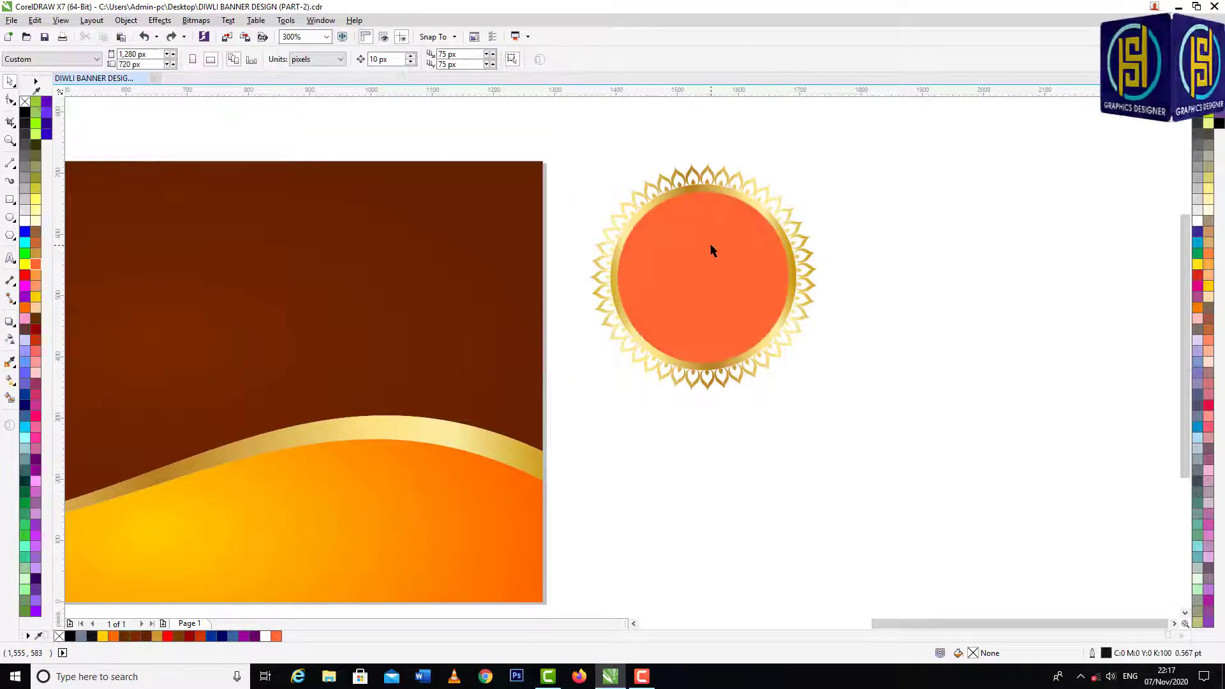
click(710, 243)
click(829, 245)
drag(727, 254, 749, 298)
key(ctrl+z)
click(890, 296)
click(484, 199)
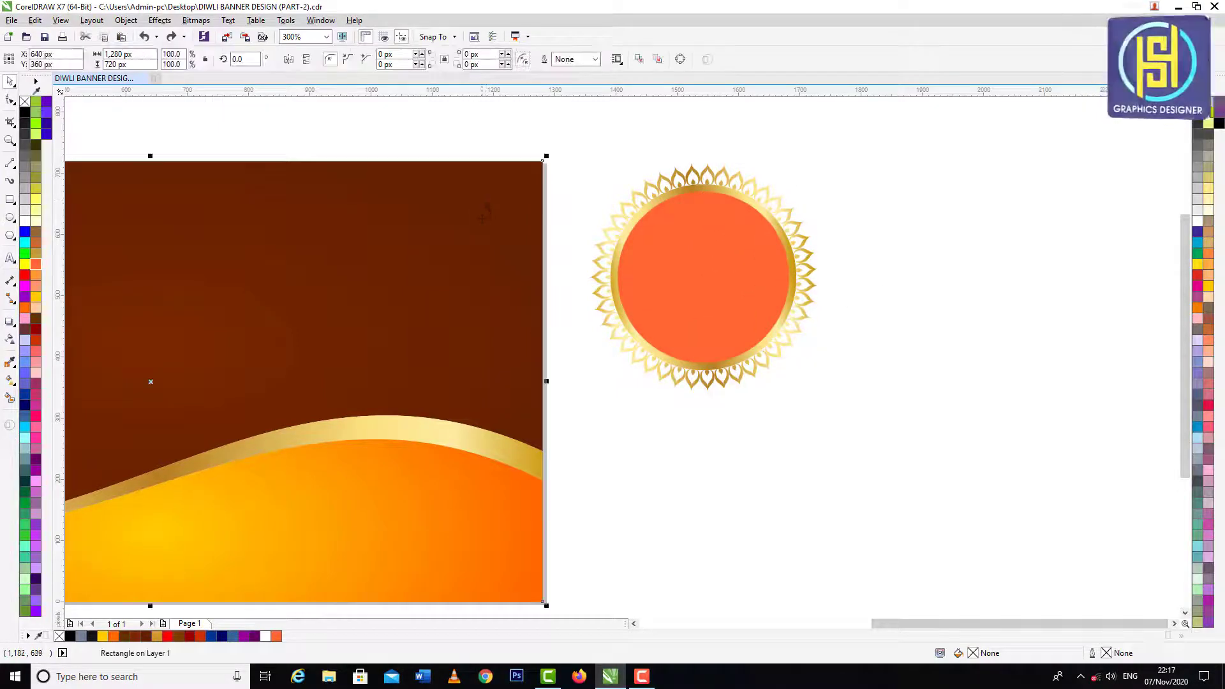
drag(485, 202, 482, 185)
key(ctrl+z)
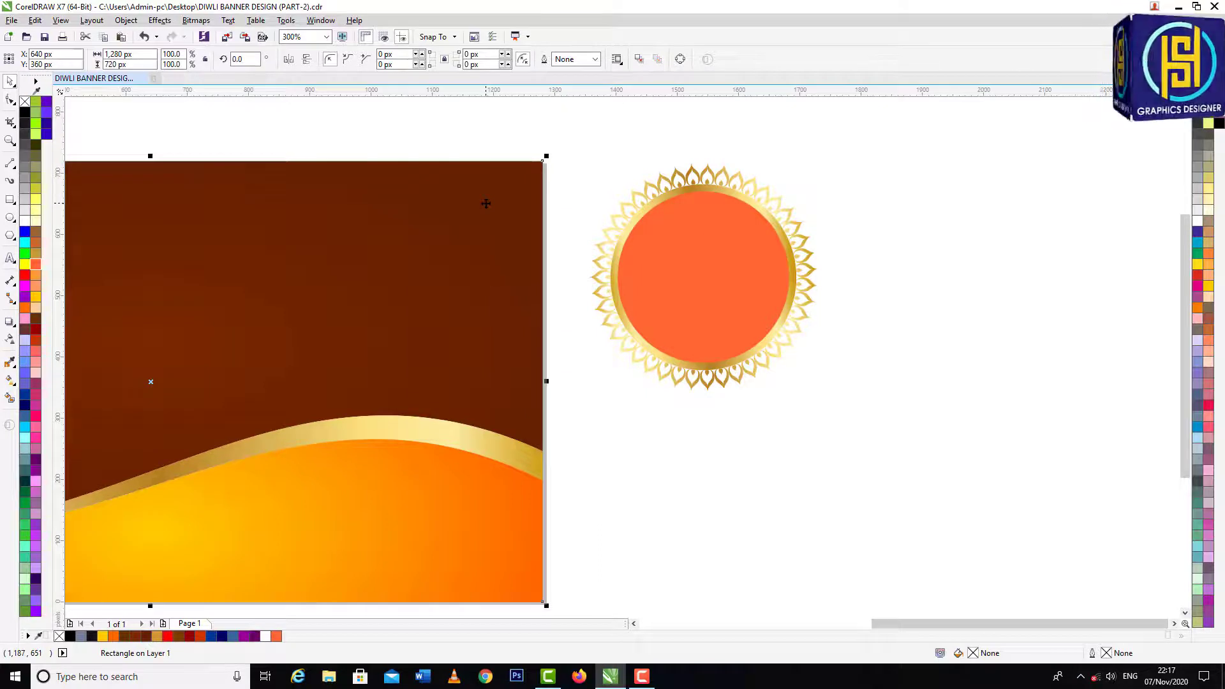
Copy the brown gradient fill from the banner's upper background shape onto the medallion's orange inner circle
click(520, 171)
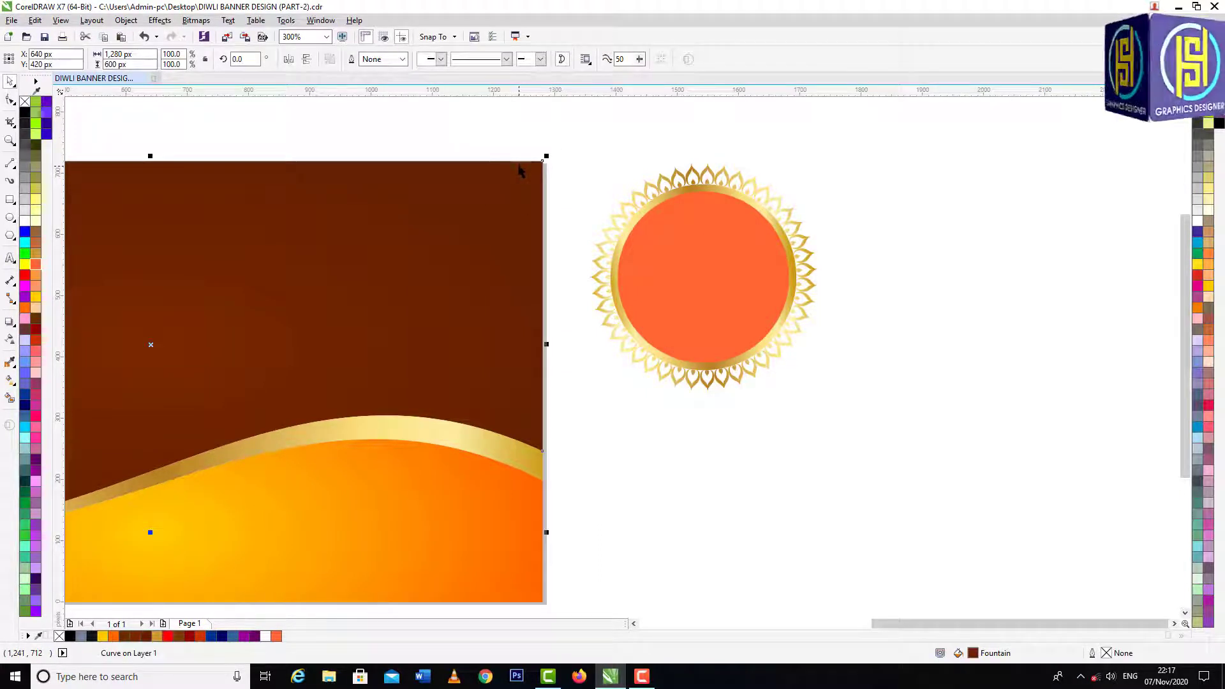
drag(519, 165, 697, 257)
key(ctrl+z)
click(874, 258)
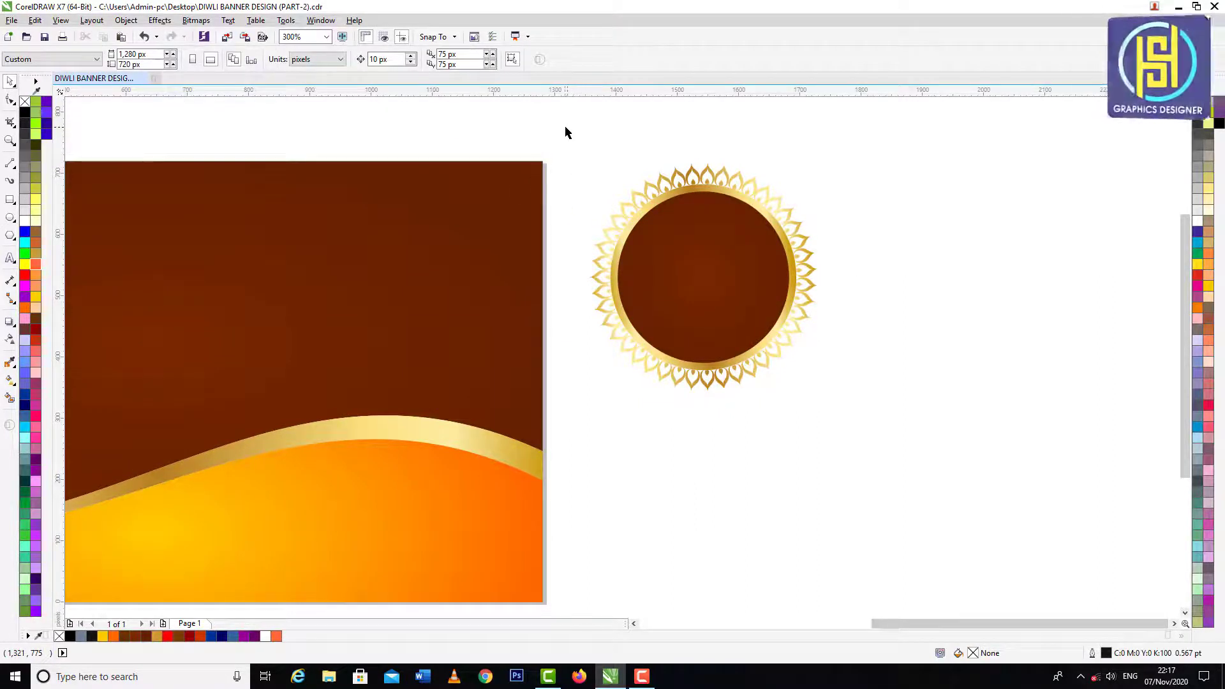
Group the three medallion pieces and move the group onto the left half of the banner's brown area
drag(566, 132, 875, 460)
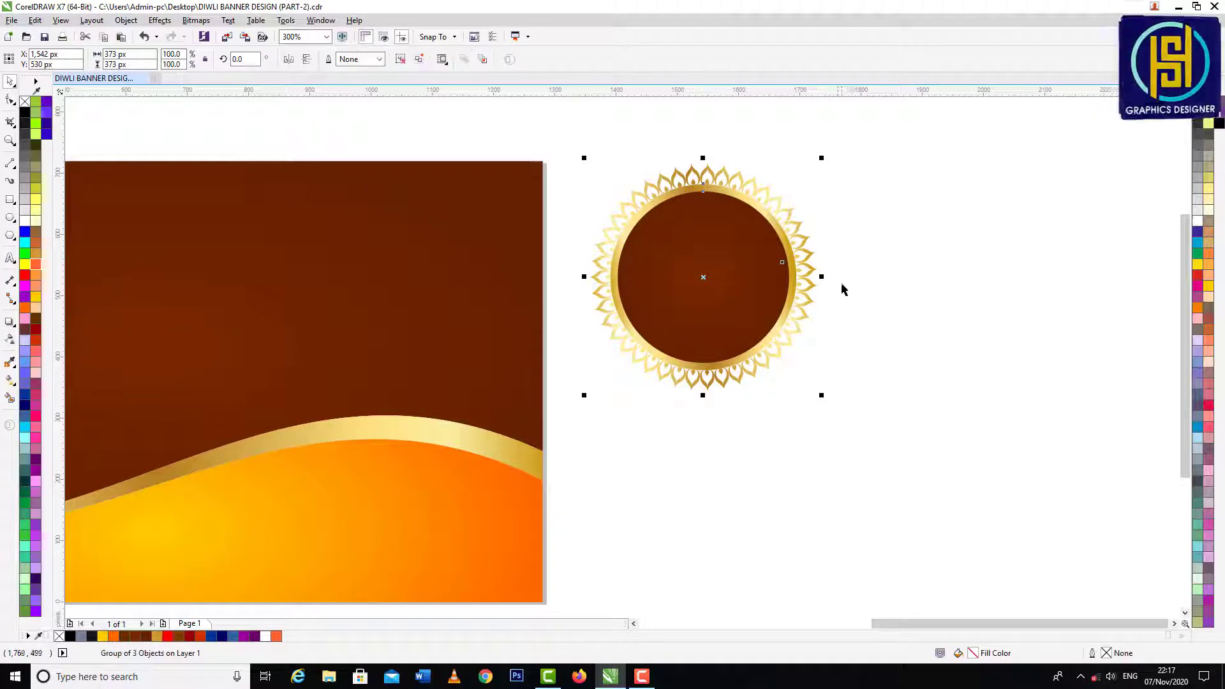
scroll(842, 289, down, 1)
drag(771, 282, 399, 289)
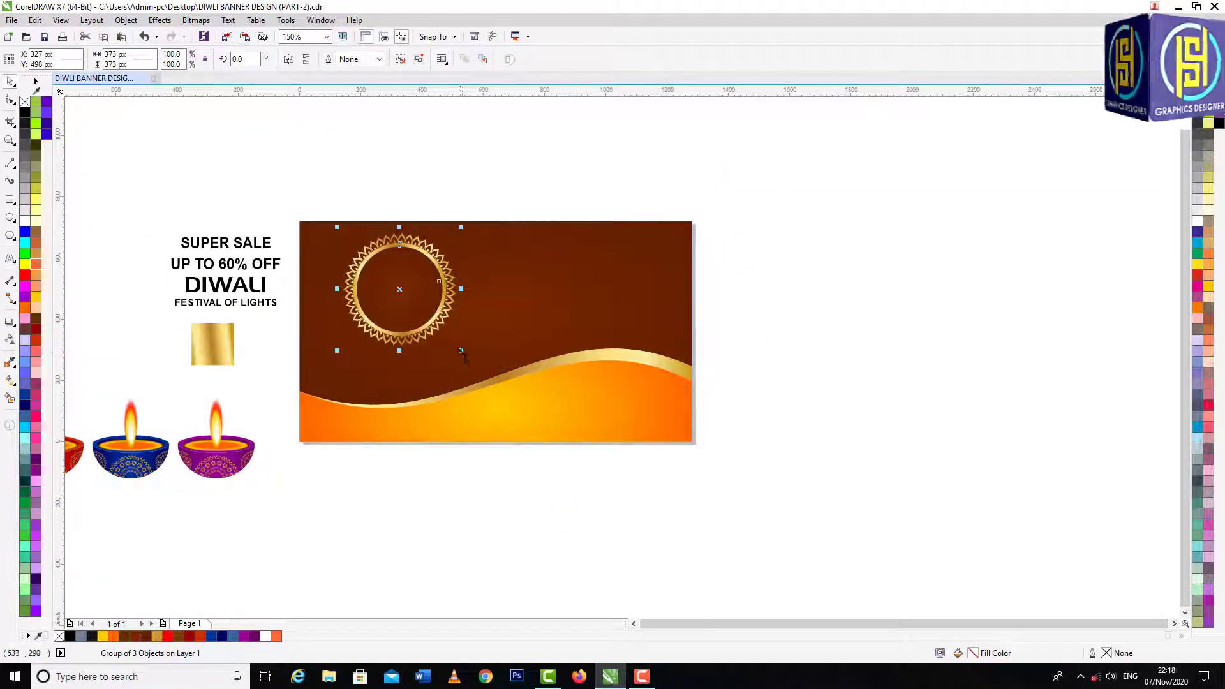
Enlarge the medallion until it nearly reaches the gold wave and shift it slightly to the right
drag(461, 351, 509, 396)
click(840, 372)
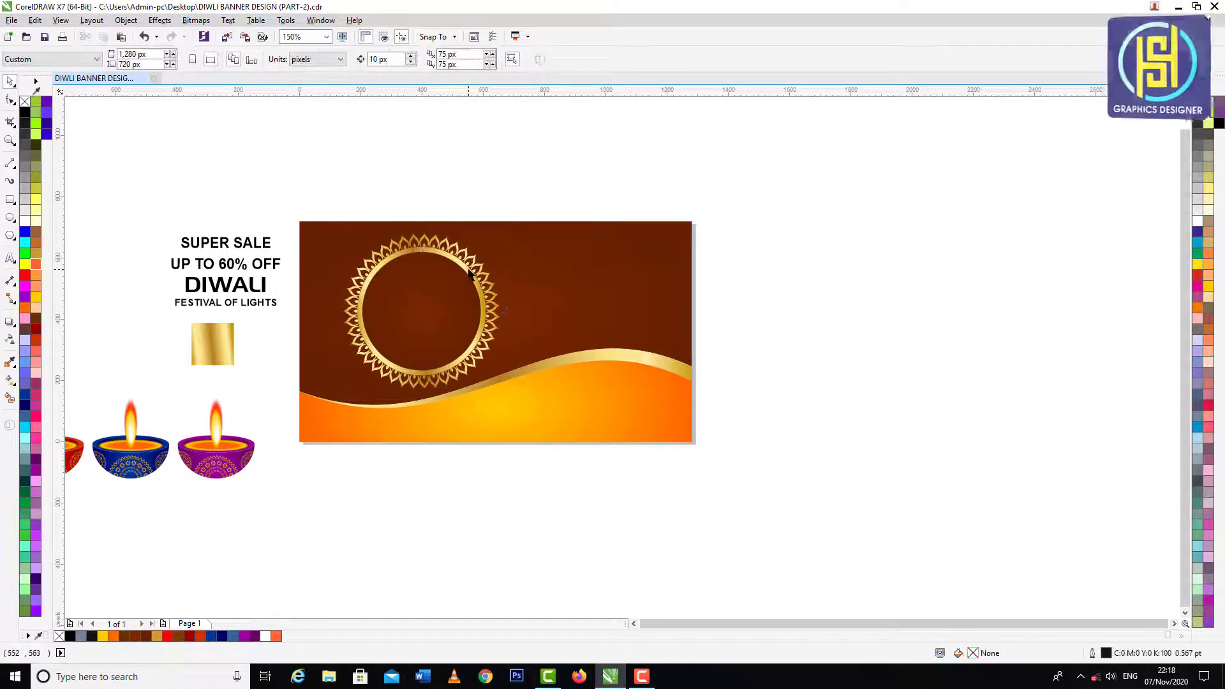
drag(469, 273, 478, 273)
click(489, 193)
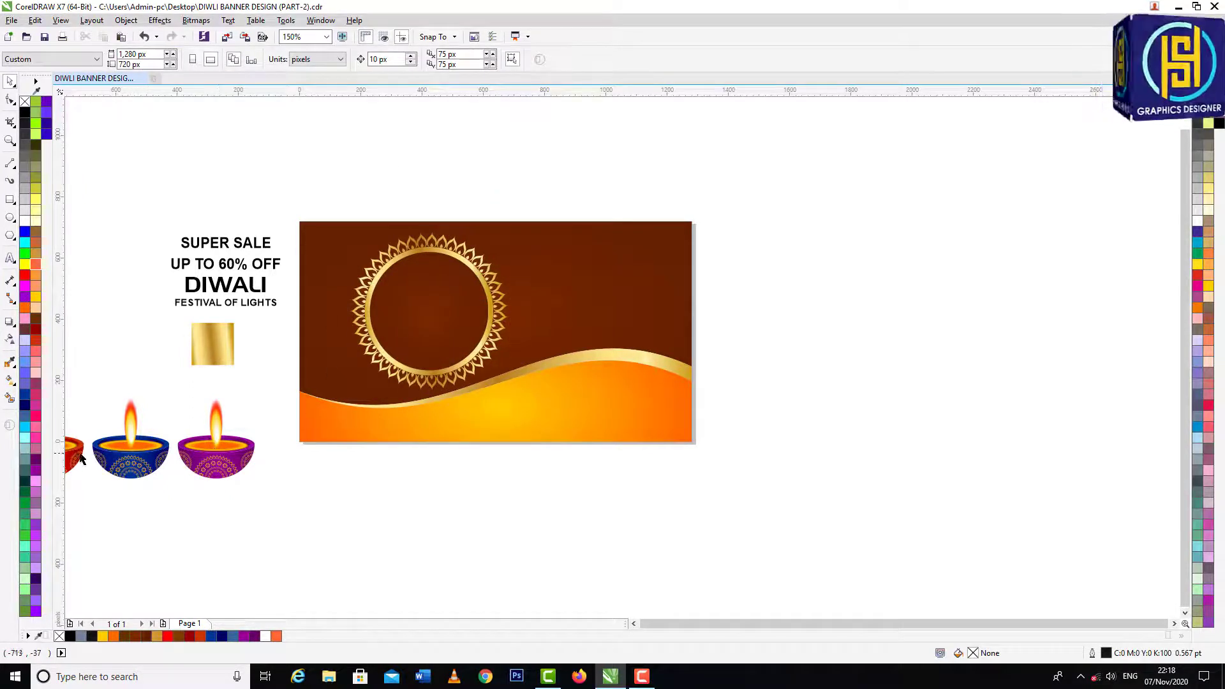
Move the red diya into the medallion, shrink it to about 175 px wide and centre it horizontally on the medallion
drag(79, 458, 431, 260)
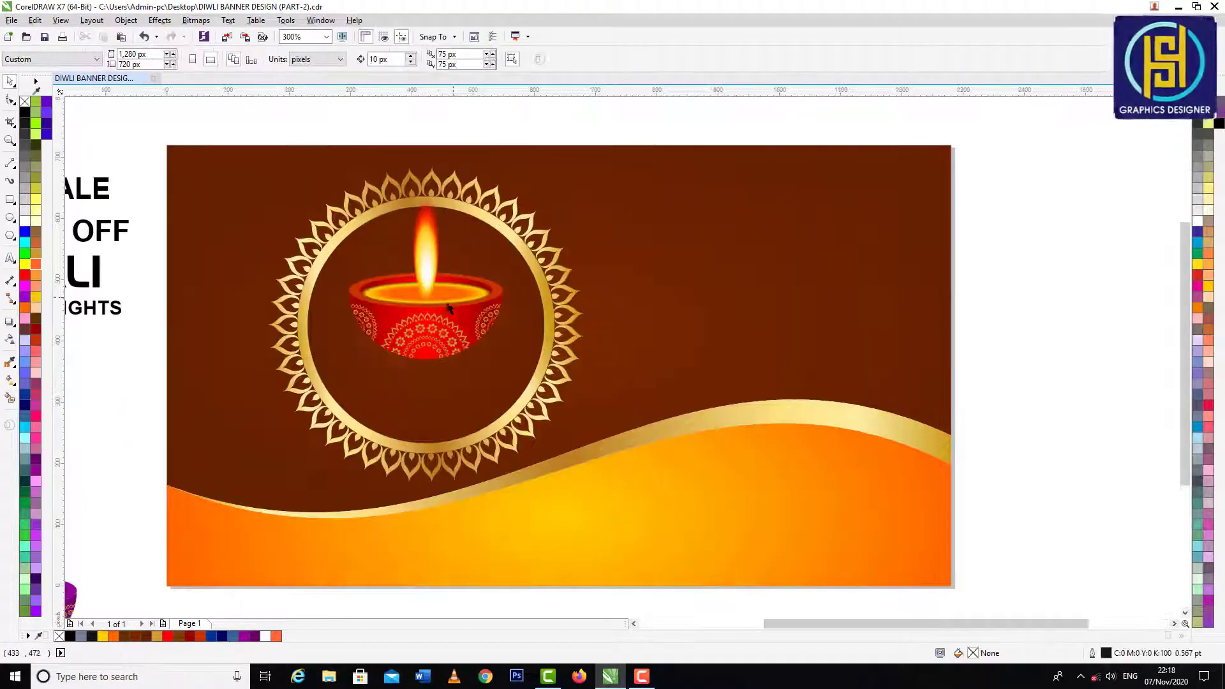
scroll(431, 293, up, 2)
drag(506, 364, 457, 313)
drag(402, 252, 429, 272)
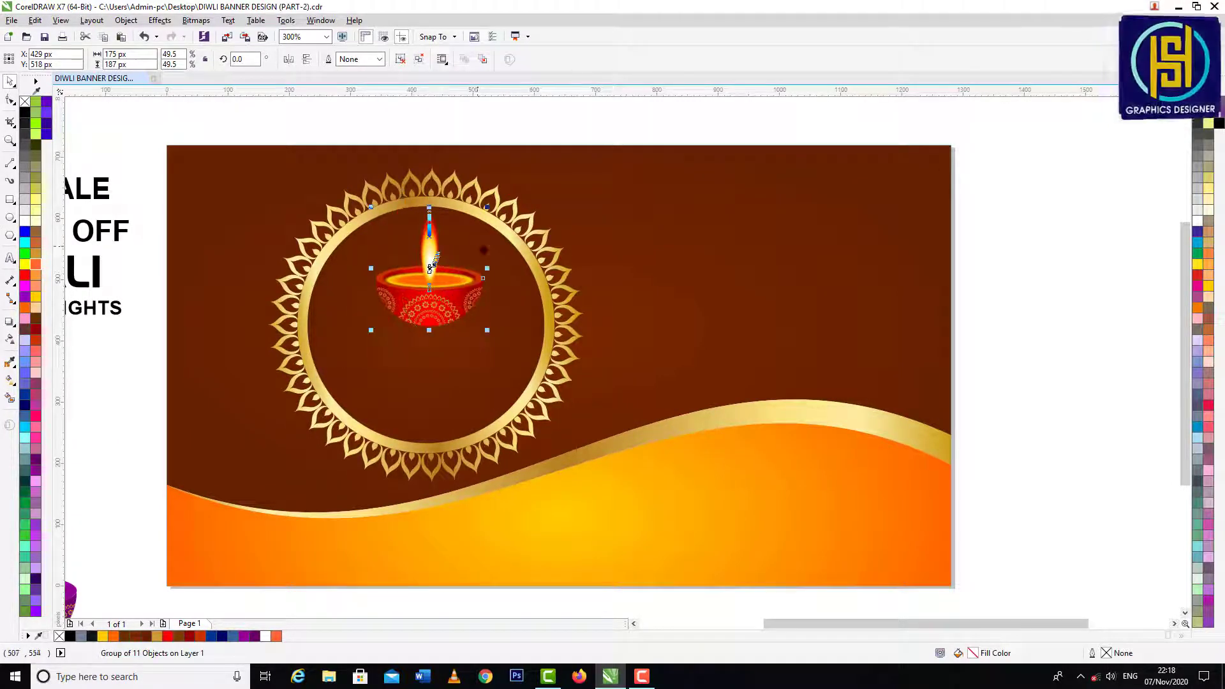
shift+click(513, 243)
key(c)
click(560, 137)
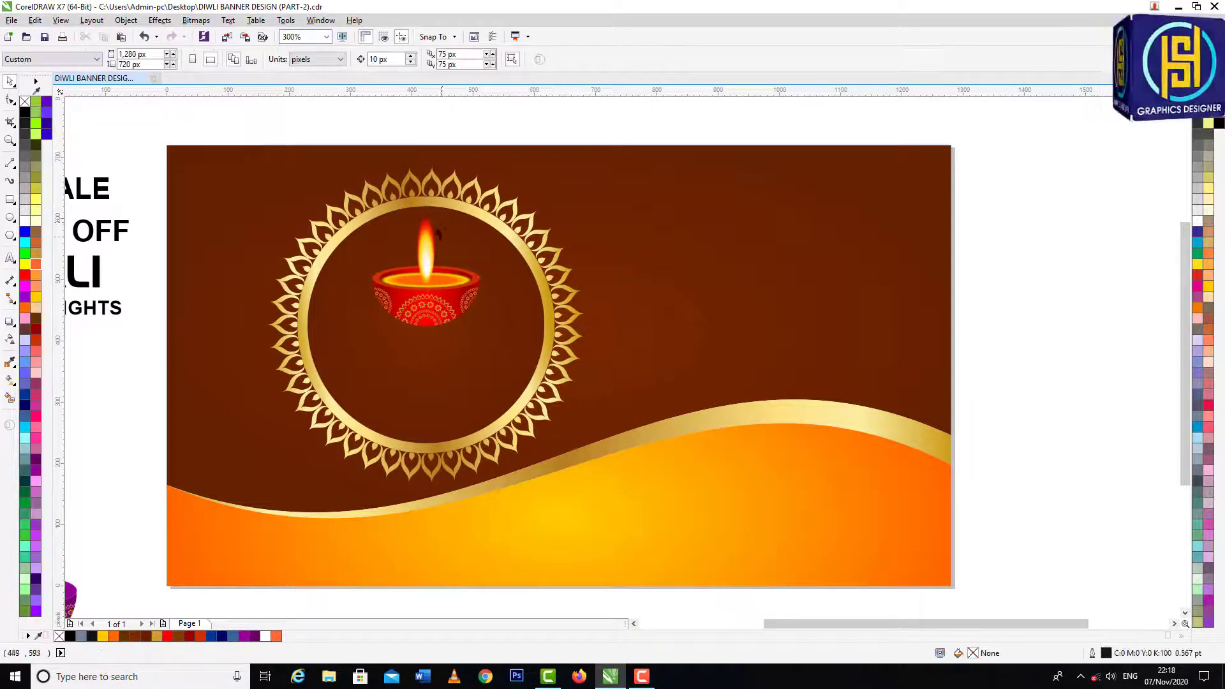
Raise the red diya slightly inside the medallion and enlarge it a little around its centre
scroll(424, 234, up, 2)
click(437, 355)
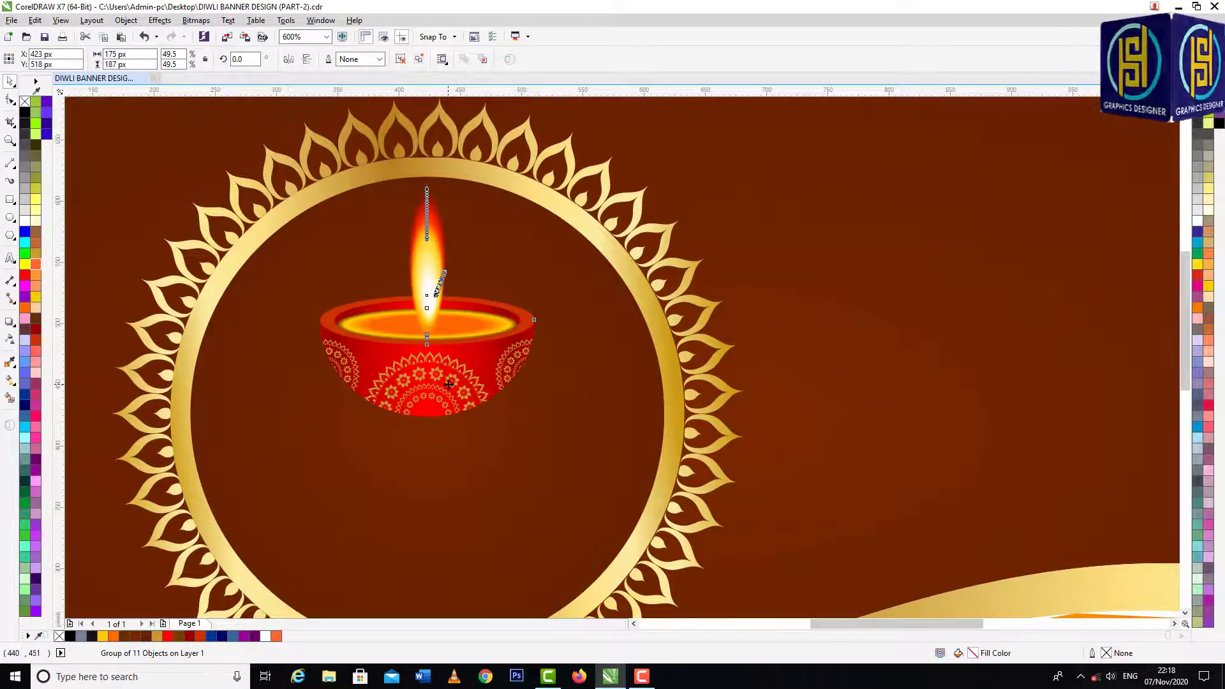
key(Up)
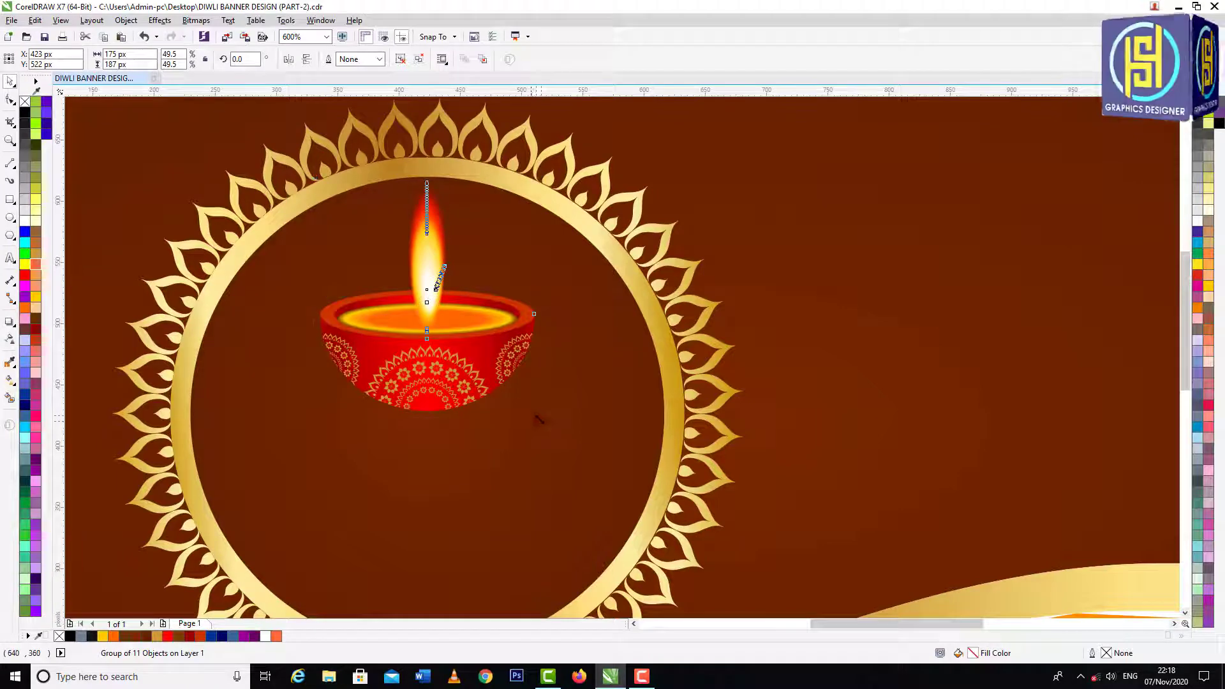
drag(537, 416, 545, 422)
ctrl+click(475, 375)
click(489, 315)
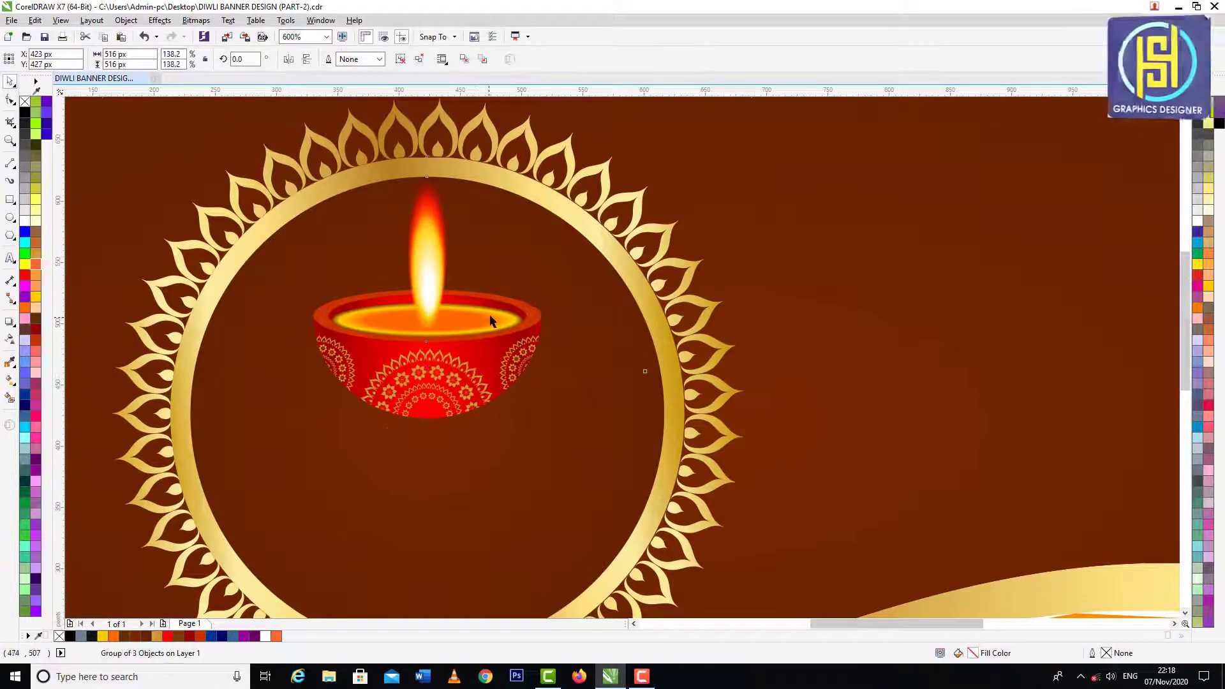
click(669, 271)
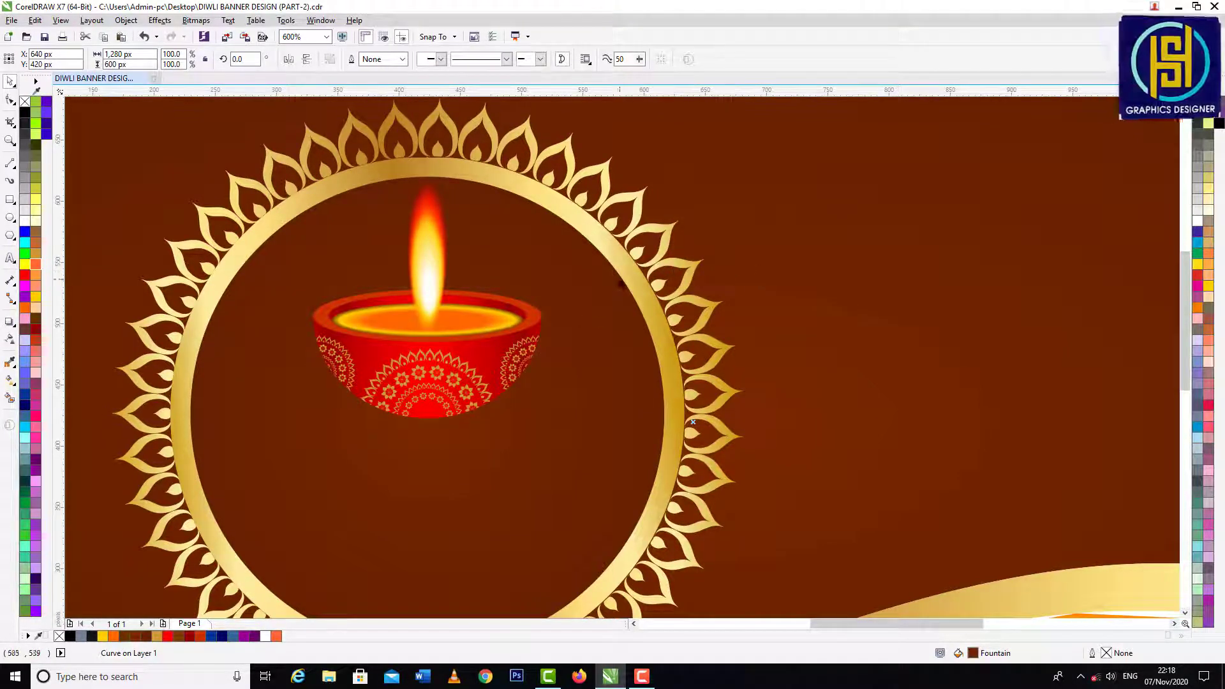
scroll(525, 276, down, 2)
click(457, 140)
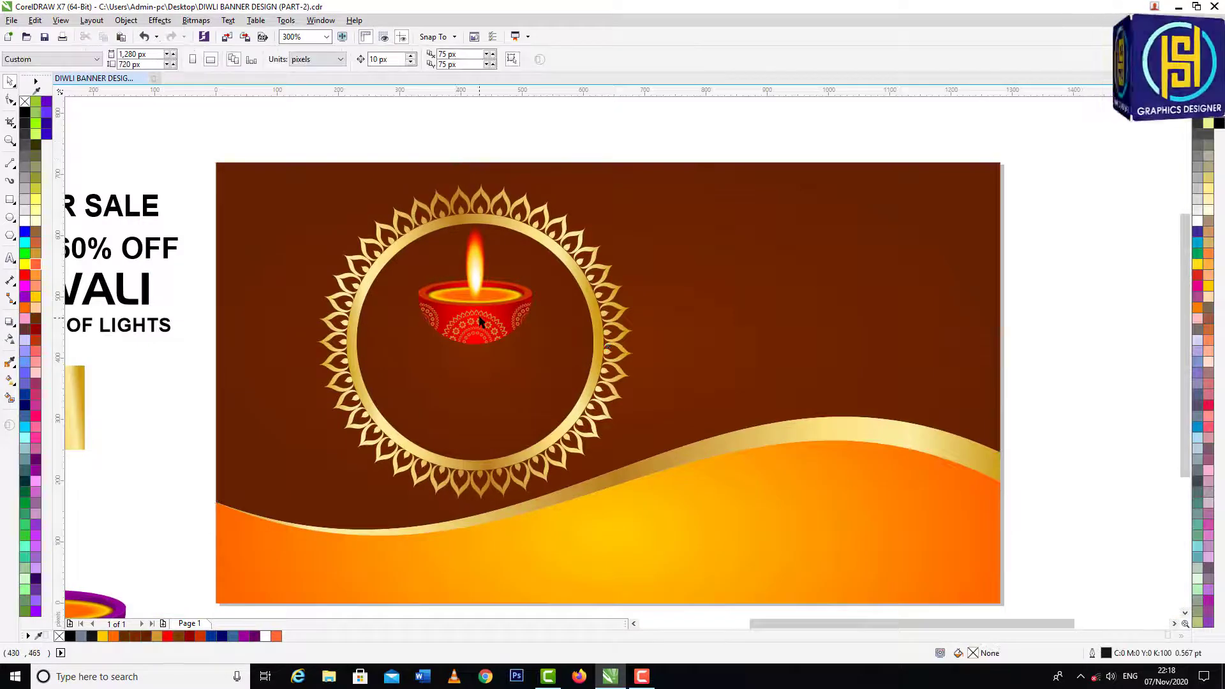
Move the DIWALI text inside the medallion just below the diya and colour it yellow (#FFCC00)
scroll(481, 323, down, 2)
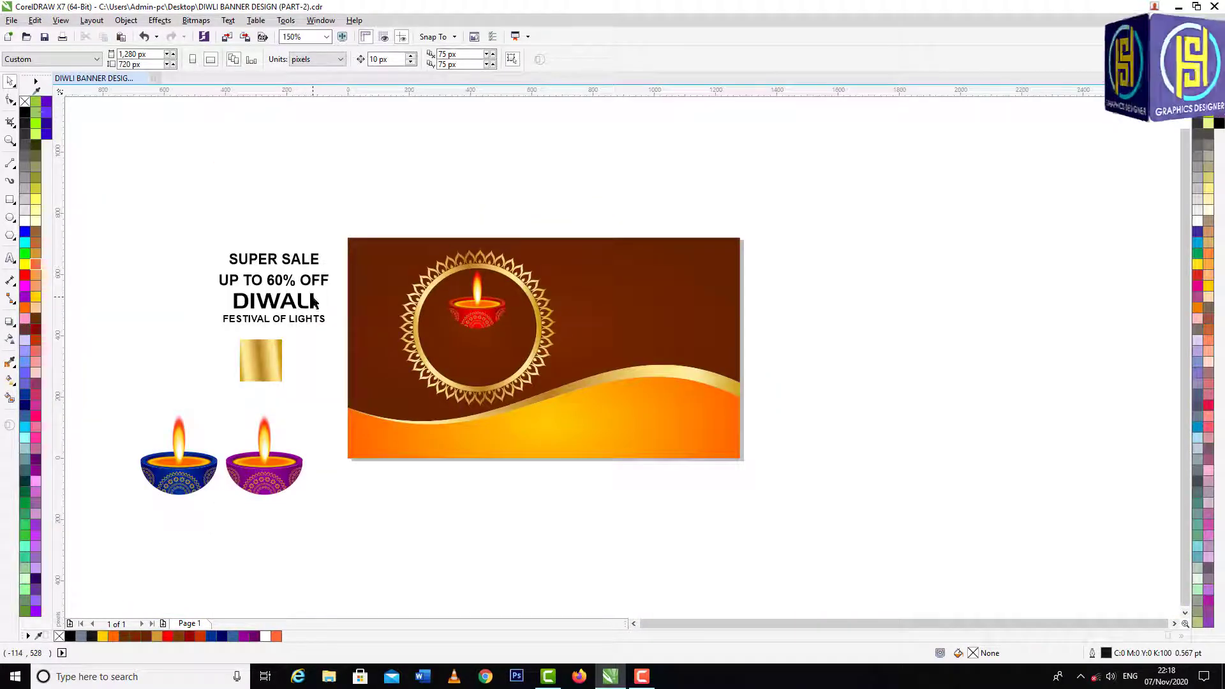
drag(310, 300, 509, 339)
scroll(507, 342, up, 2)
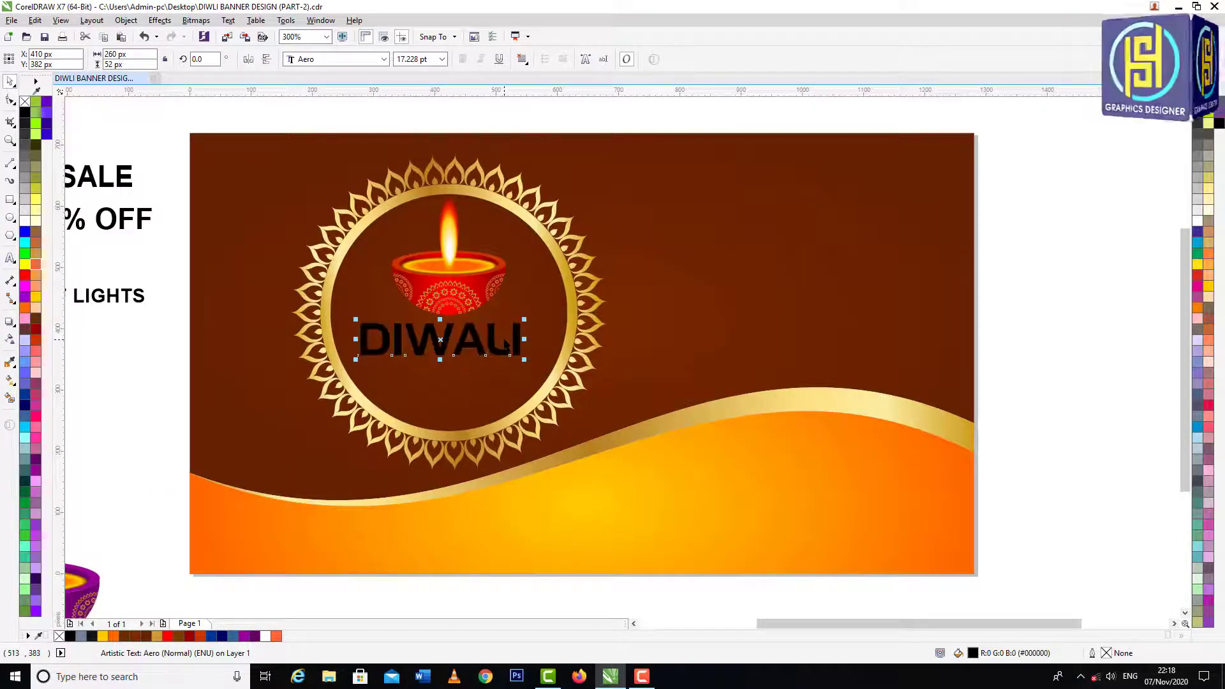
click(567, 303)
key(Delete)
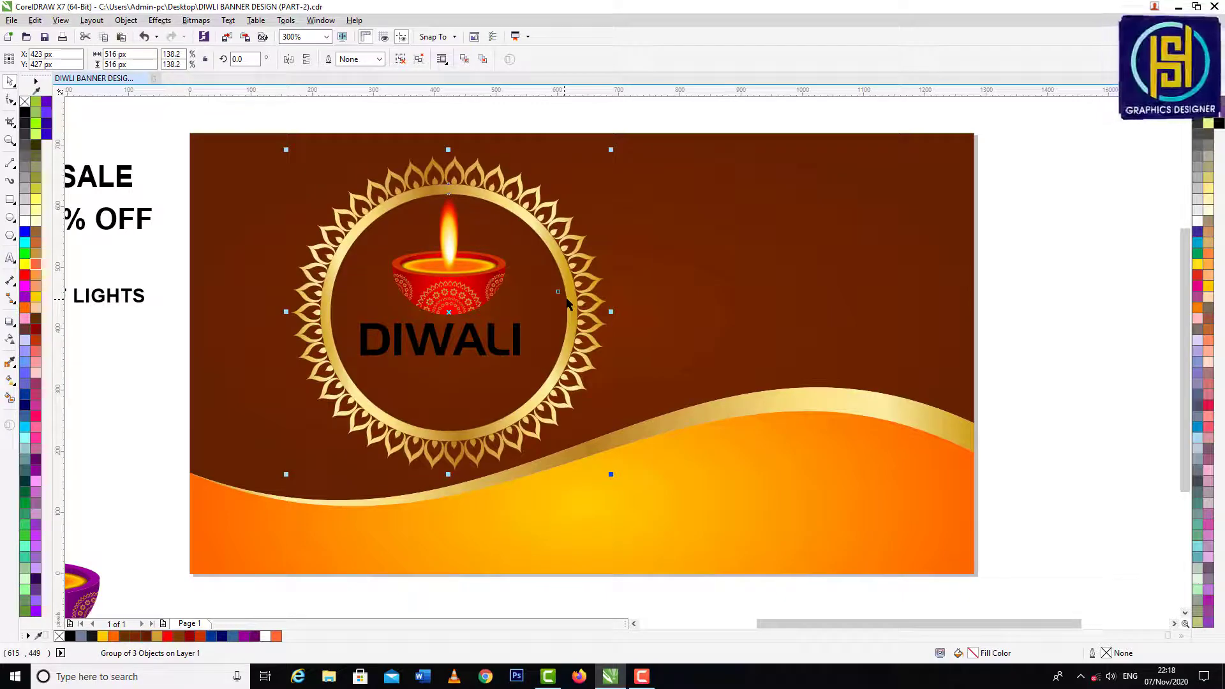
click(447, 126)
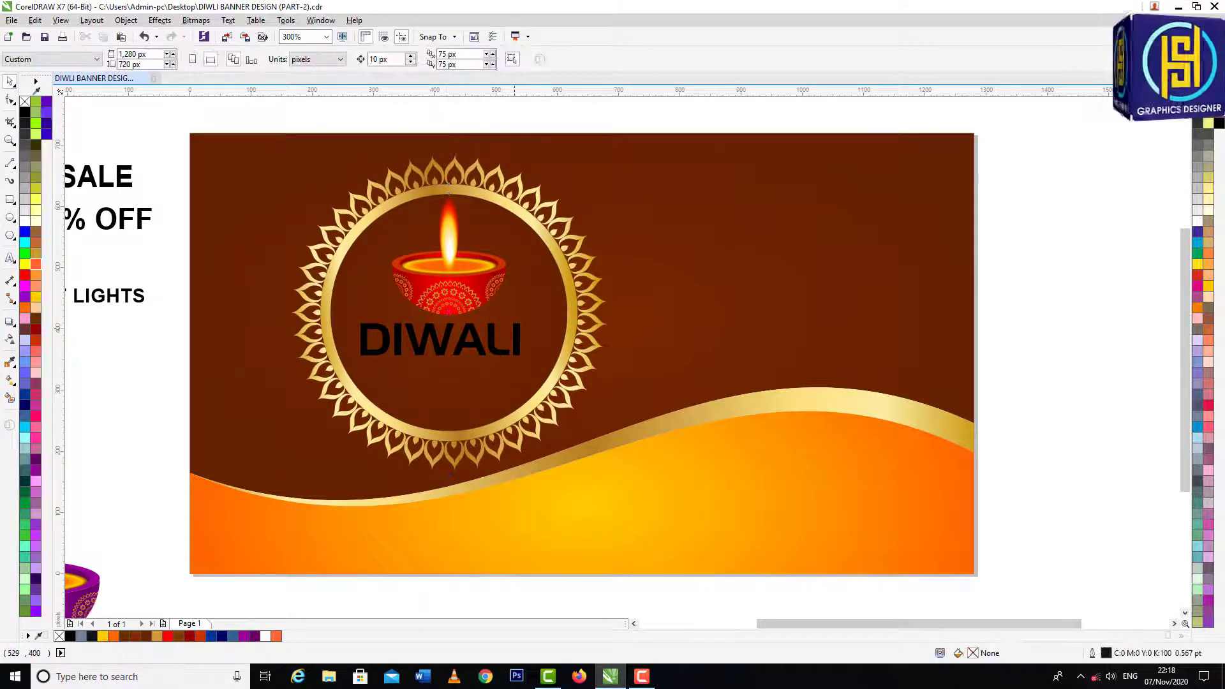
click(514, 329)
click(36, 297)
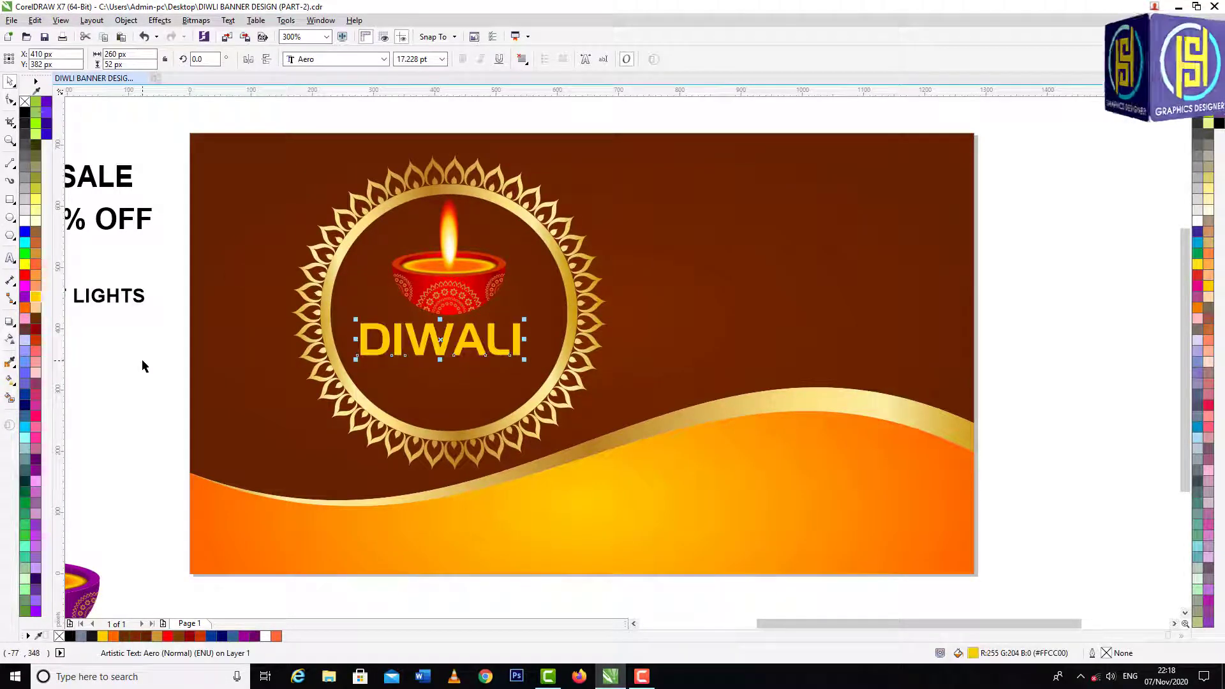
click(158, 267)
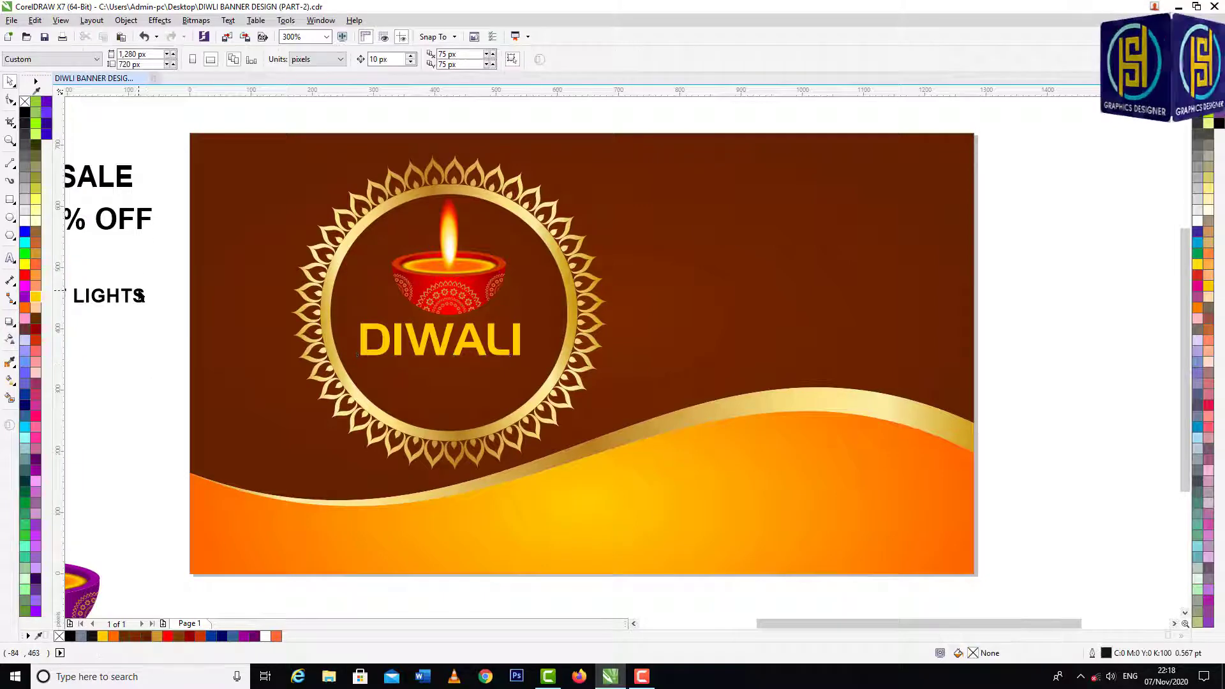
Move the FESTIVAL OF LIGHTS text below DIWALI and break it into two lines after FESTIVAL
drag(141, 295, 544, 374)
scroll(453, 379, up, 1)
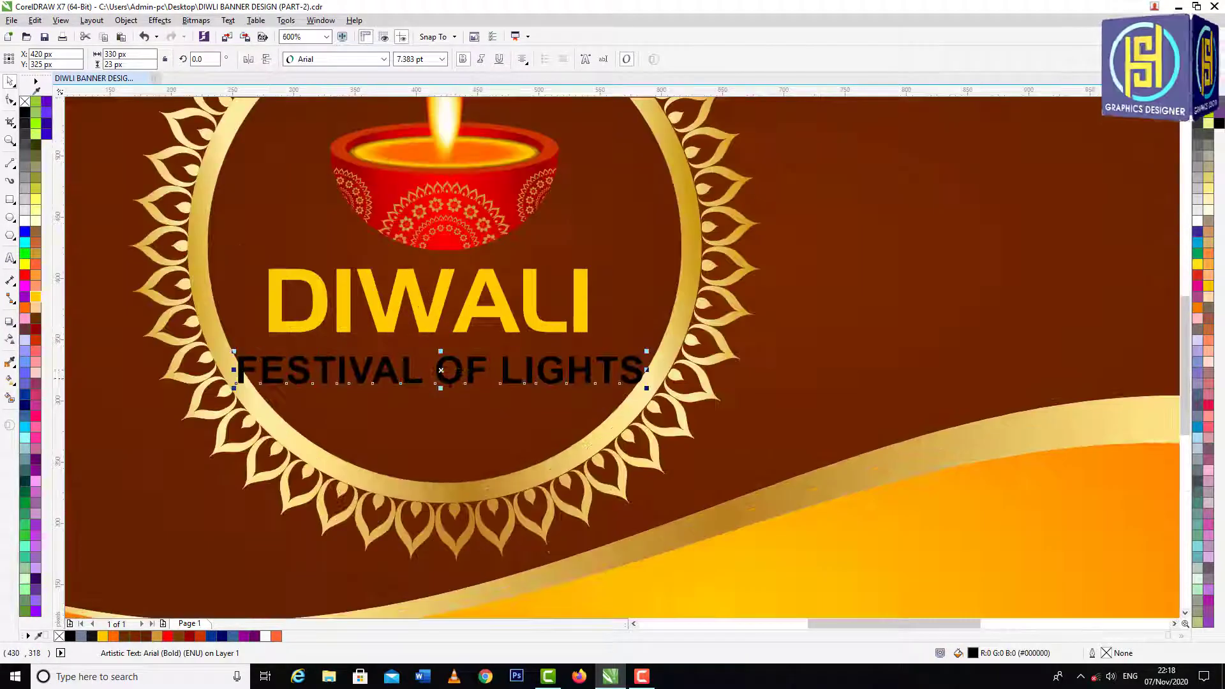
double_click(440, 370)
key(BackSpace)
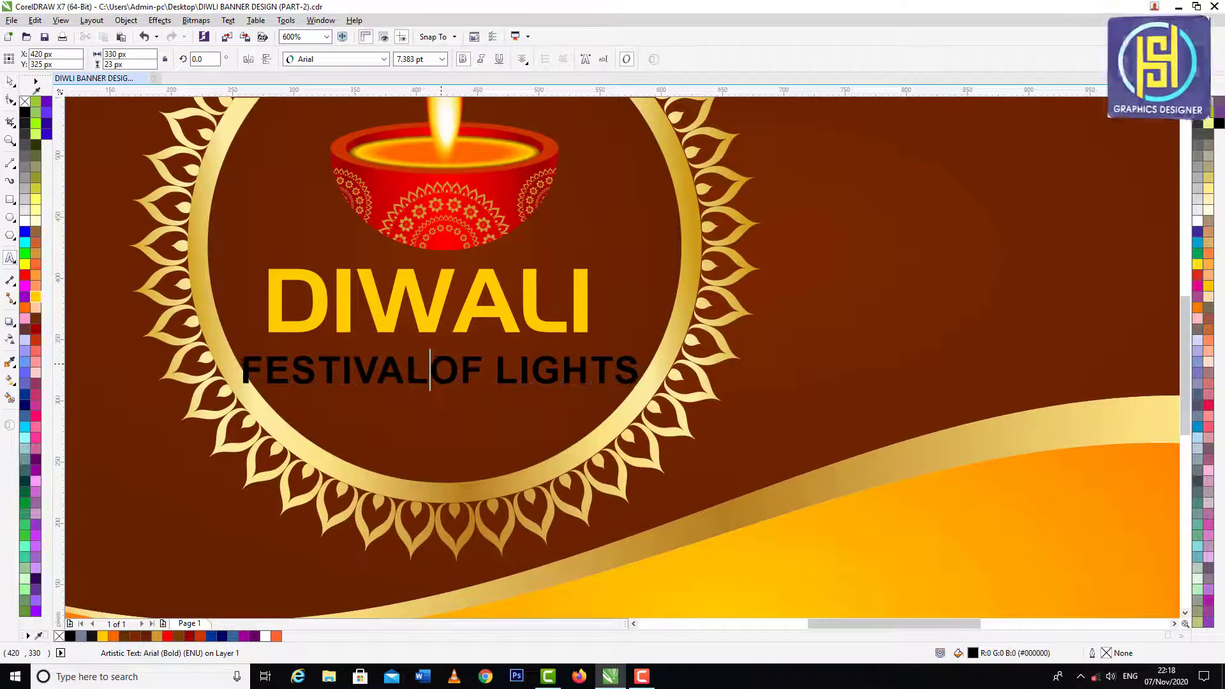
key(Return)
key(ctrl+space)
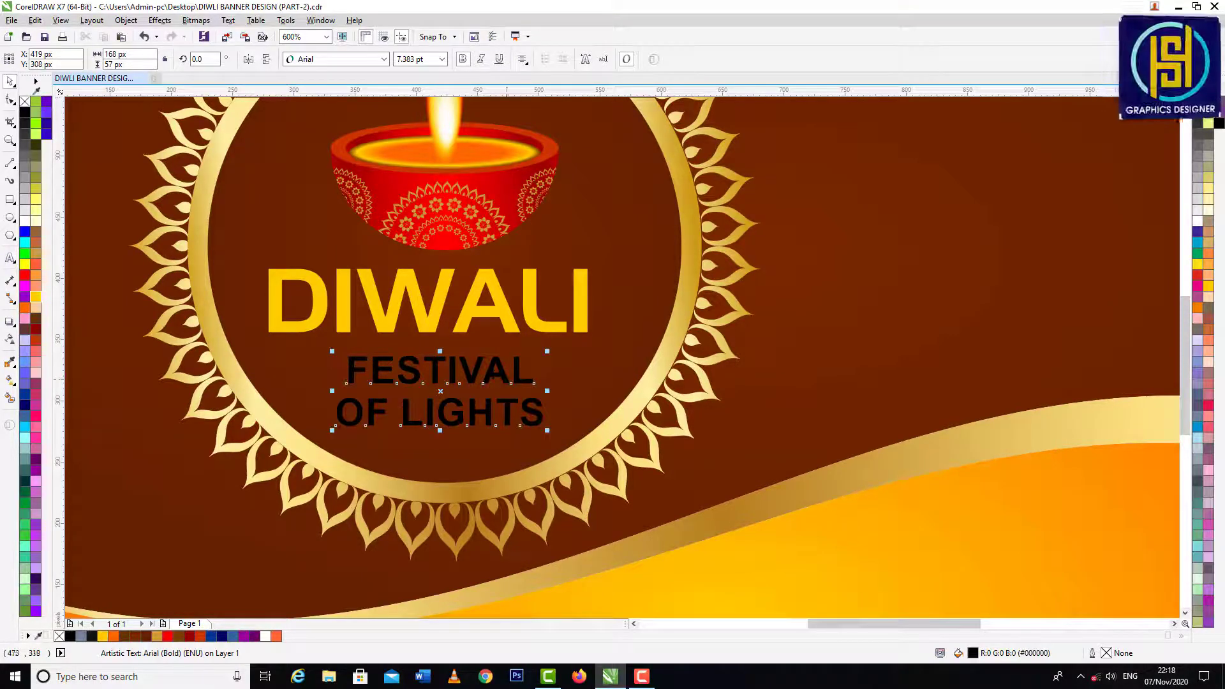
Colour the FESTIVAL OF LIGHTS text white, enlarge it to about 190 px wide and position it just under DIWALI
click(27, 223)
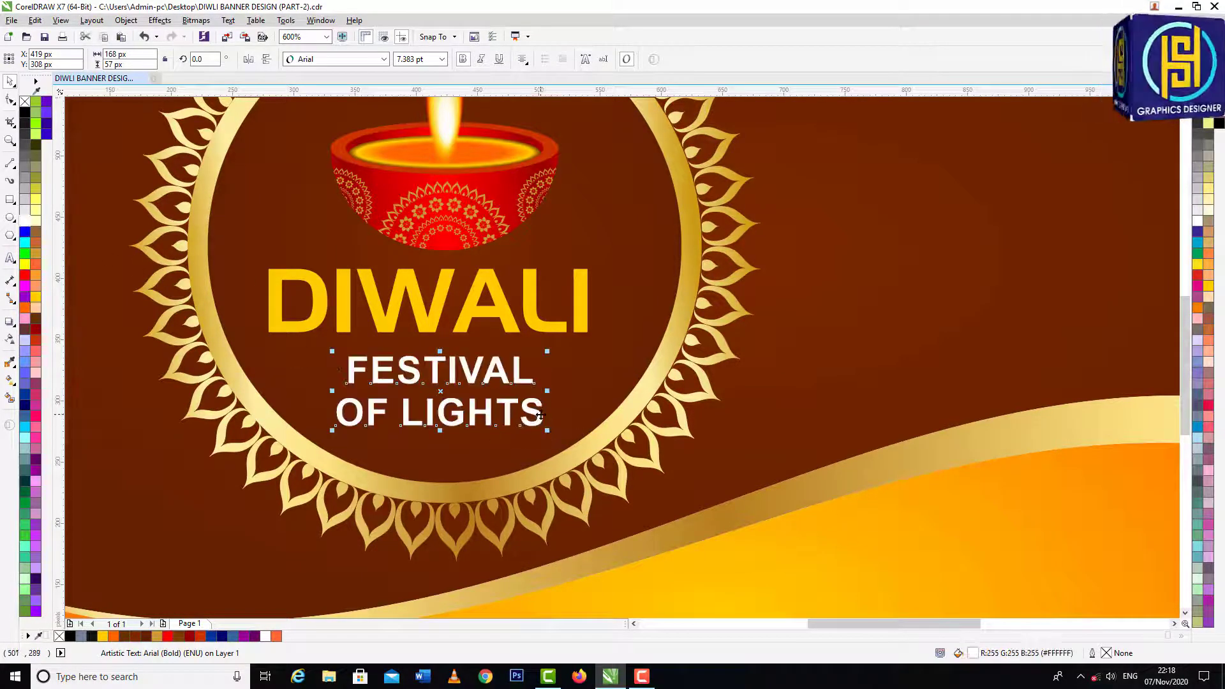
drag(536, 413, 538, 437)
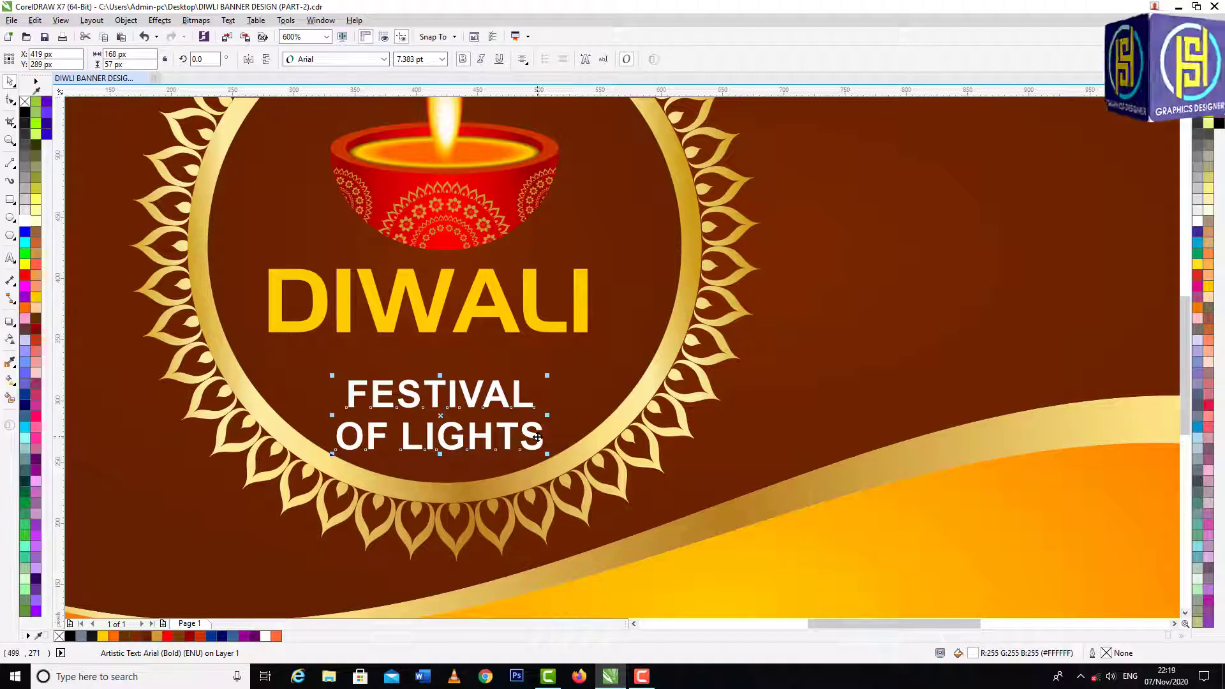
drag(547, 375, 560, 370)
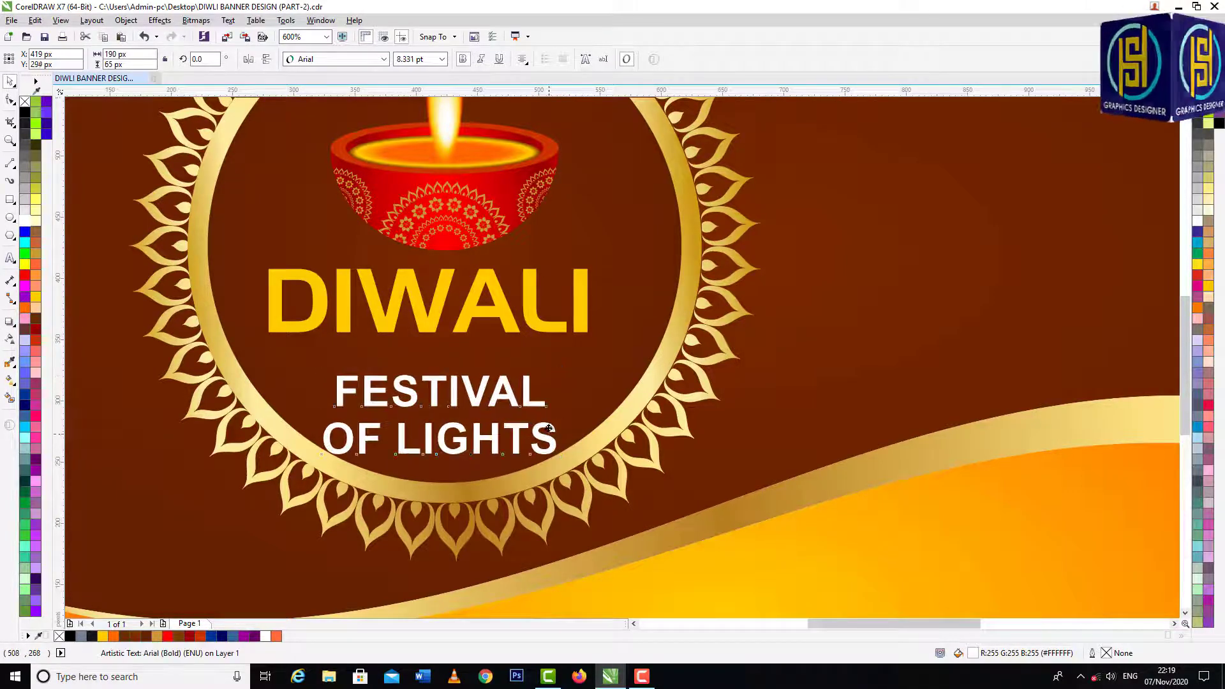
drag(549, 427, 560, 385)
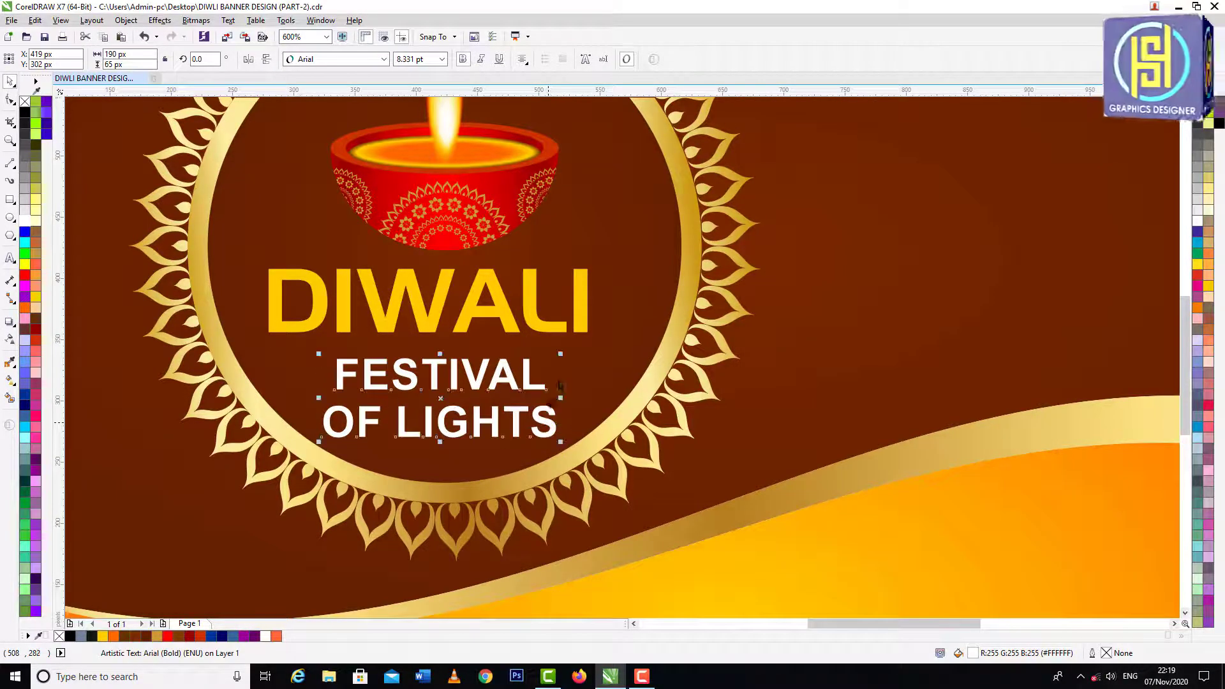
Centre the DIWALI and FESTIVAL OF LIGHTS texts horizontally on the medallion
shift+click(582, 334)
shift+click(605, 326)
scroll(605, 326, down, 2)
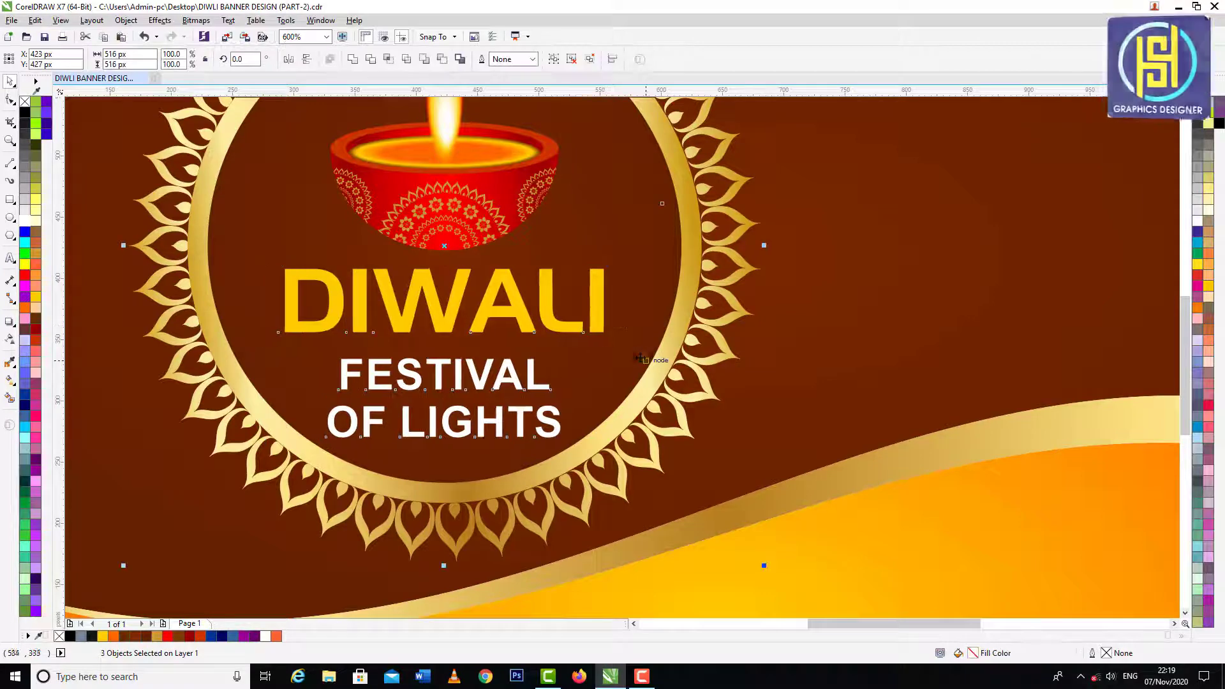
drag(309, 117, 657, 507)
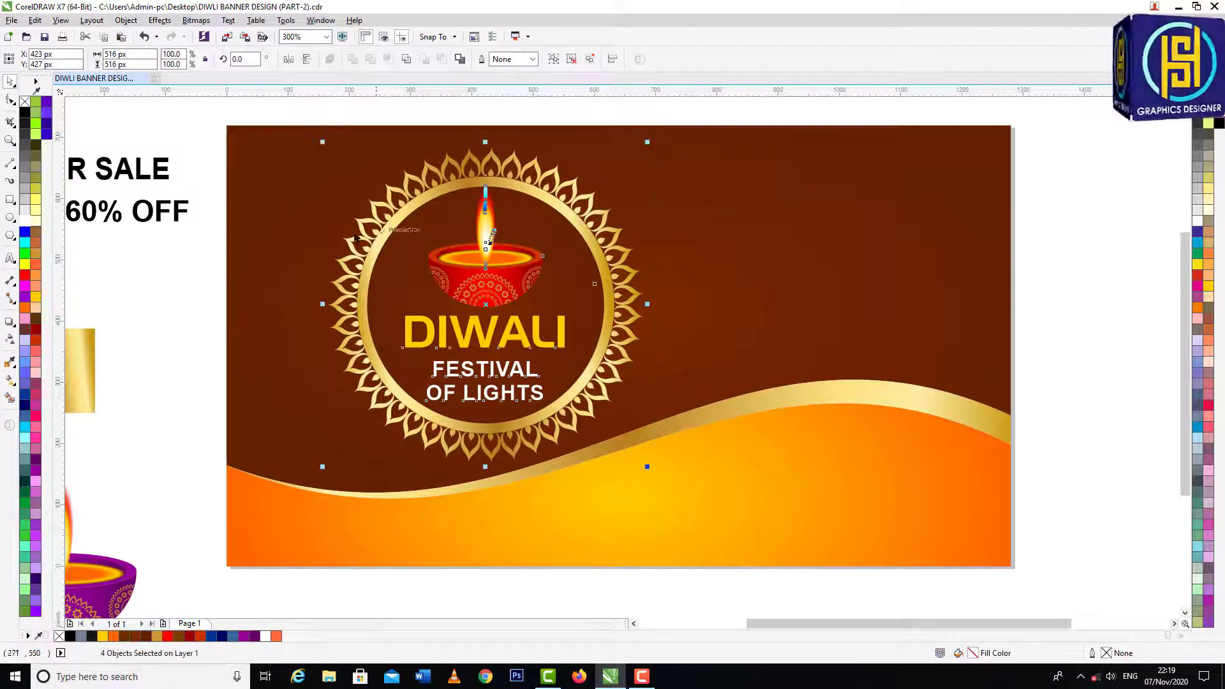
scroll(342, 237, down, 2)
key(Escape)
Place a copy of the medallion group on the empty area beyond the banner's right edge
drag(469, 223, 870, 210)
right_click(871, 213)
click(677, 134)
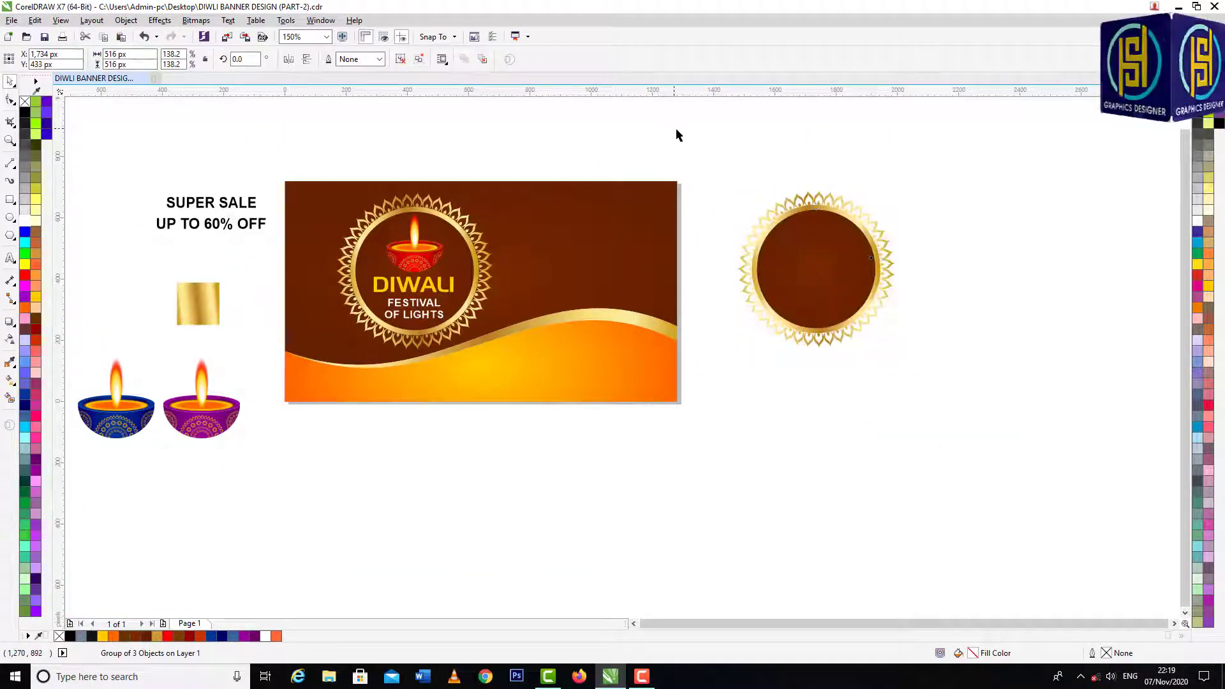
Ungroup the copied medallion completely and delete its brown and gold circles, leaving only the mandala pattern
click(815, 265)
right_click(870, 252)
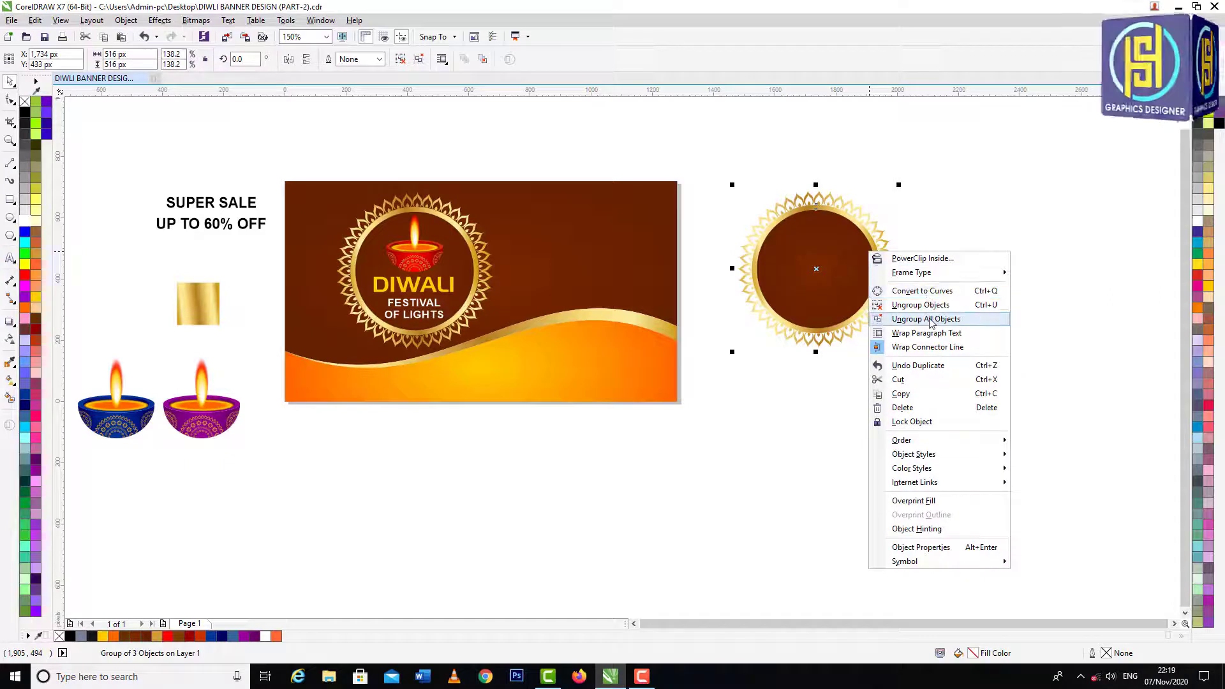
click(925, 318)
click(842, 261)
key(Delete)
click(835, 272)
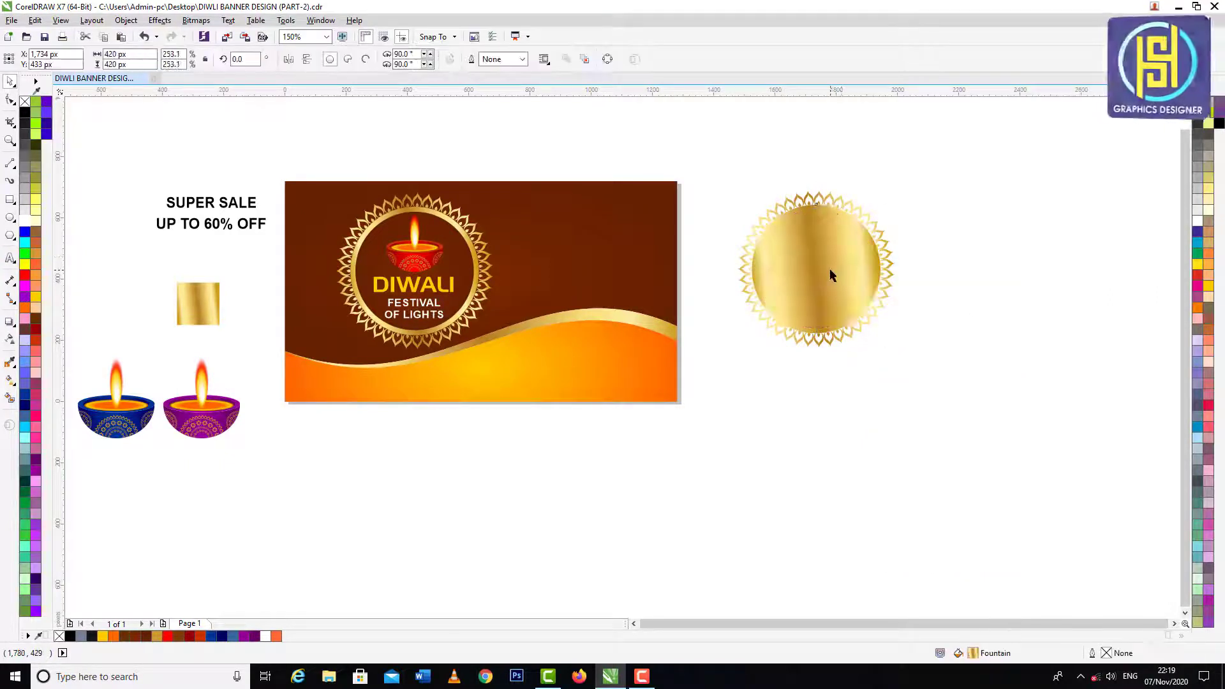
key(Delete)
drag(821, 285, 946, 402)
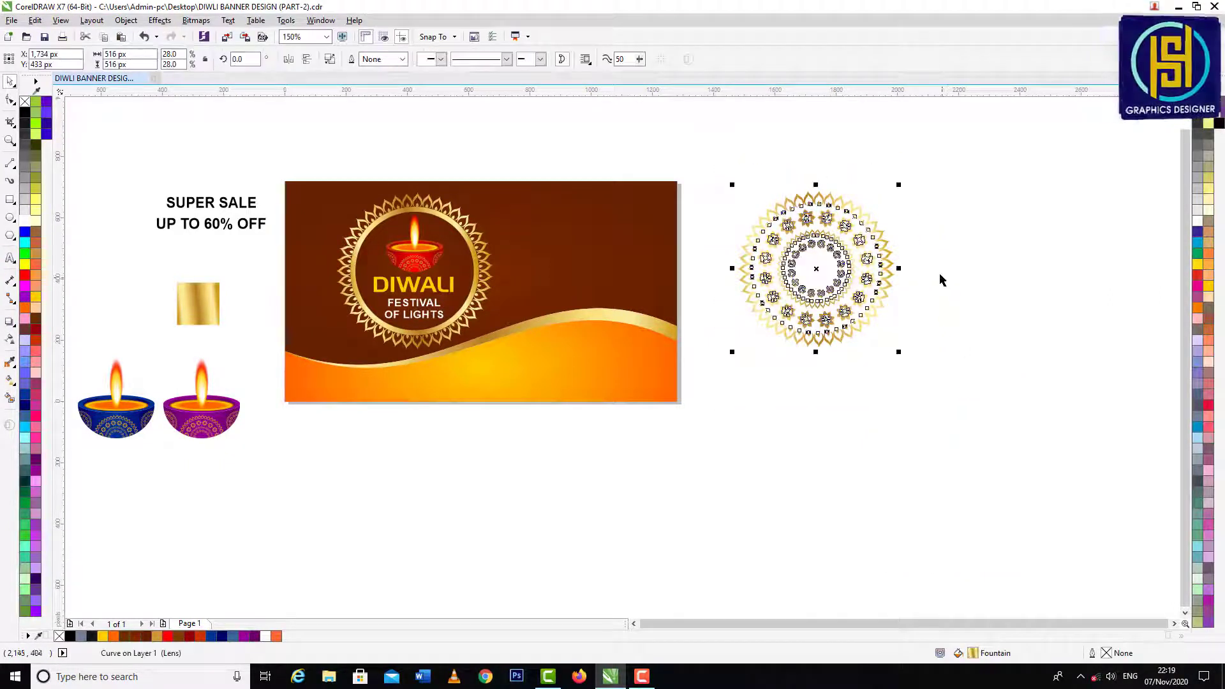
Group the banner's medallion together with its diya and both texts
click(708, 128)
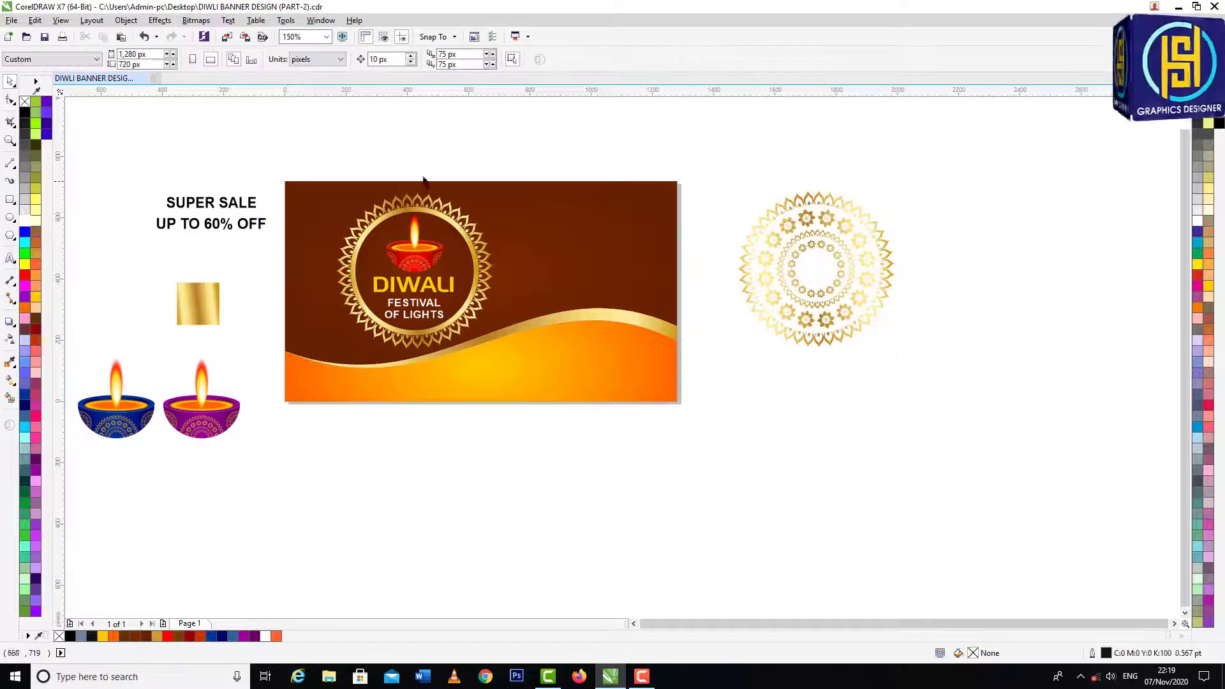
drag(308, 149, 516, 388)
key(ctrl+g)
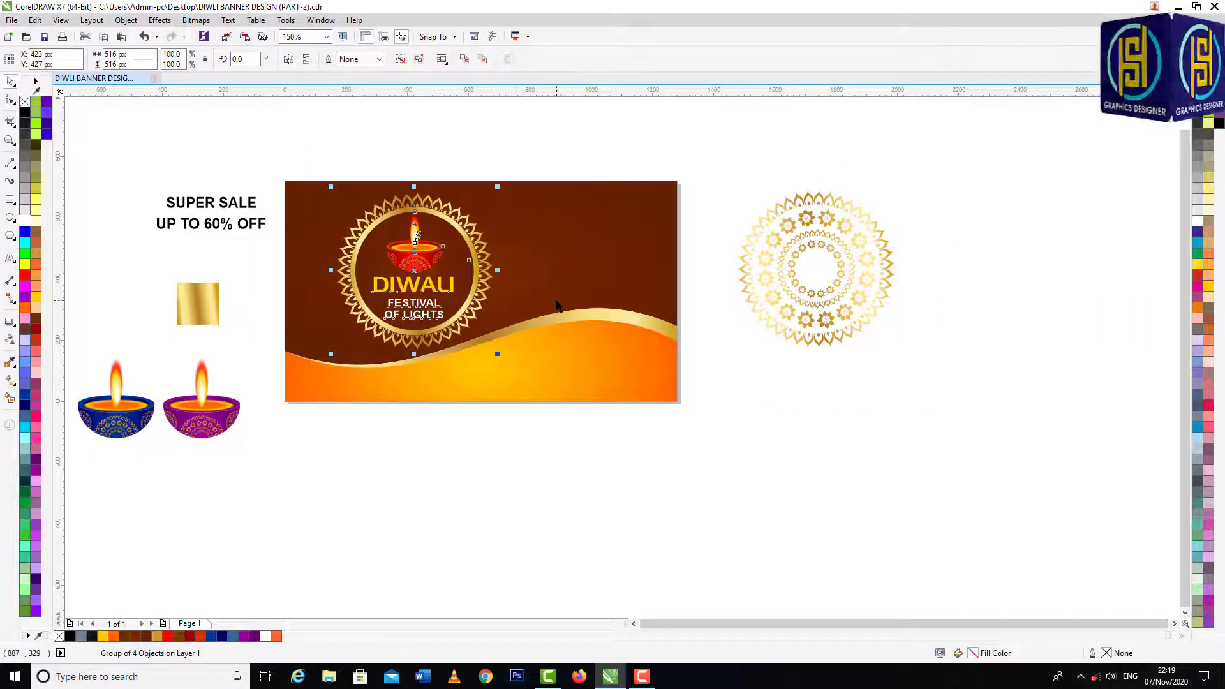
Move the bare mandala pattern to the banner's upper-left corner and shrink it to about 459 px wide
click(817, 268)
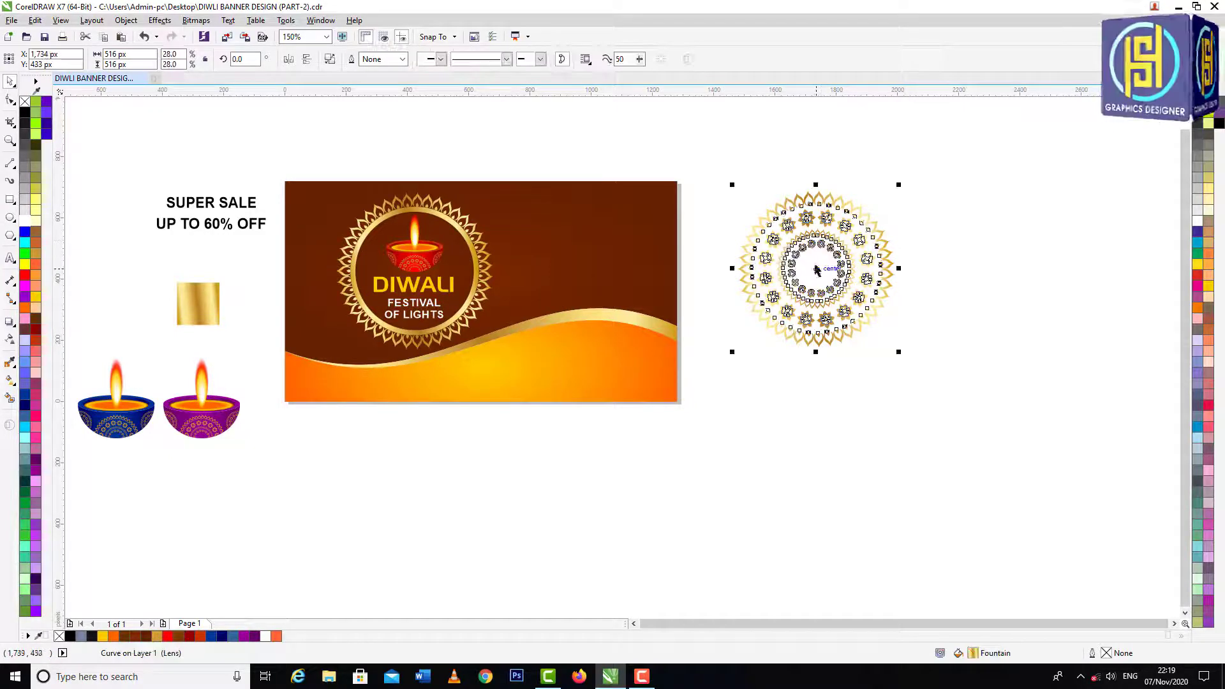
key(F10)
mouse_move(308, 198)
mouse_down()
mouse_move(301, 190)
mouse_move(315, 183)
mouse_up()
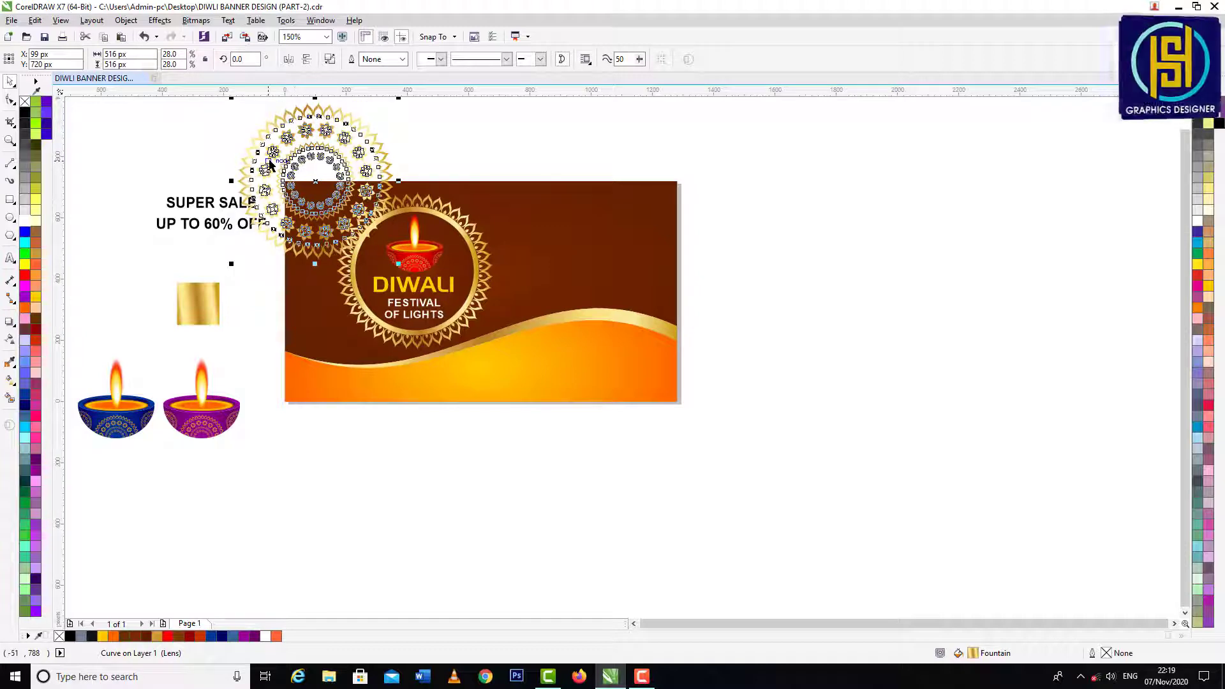
scroll(269, 151, up, 2)
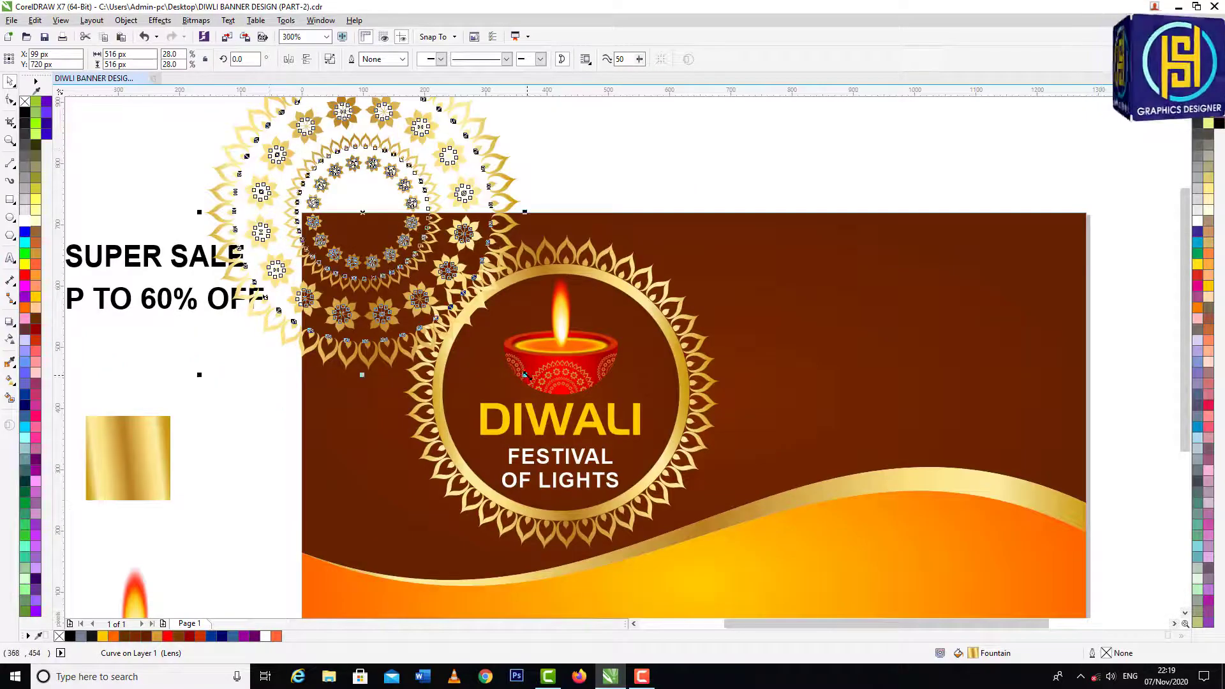
drag(525, 375, 489, 339)
drag(344, 197, 393, 212)
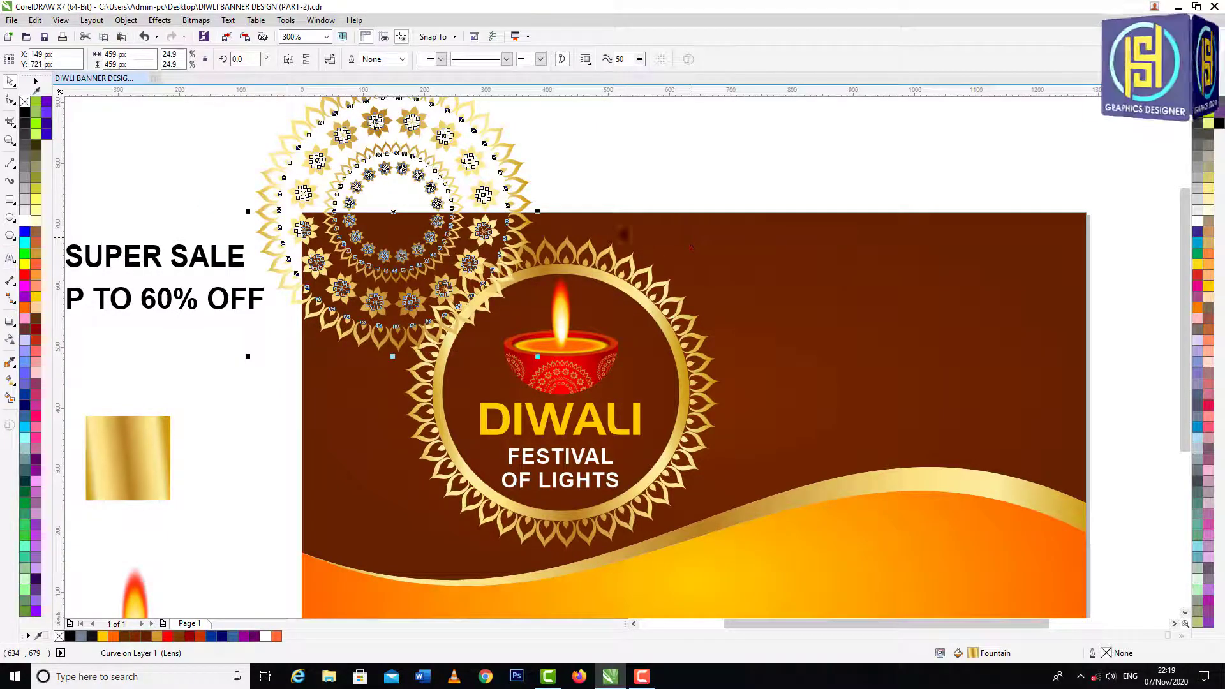
Duplicate the mandala pattern twice at equal spacing along the banner's top edge to form a row of three
drag(393, 211, 587, 214)
right_click(587, 214)
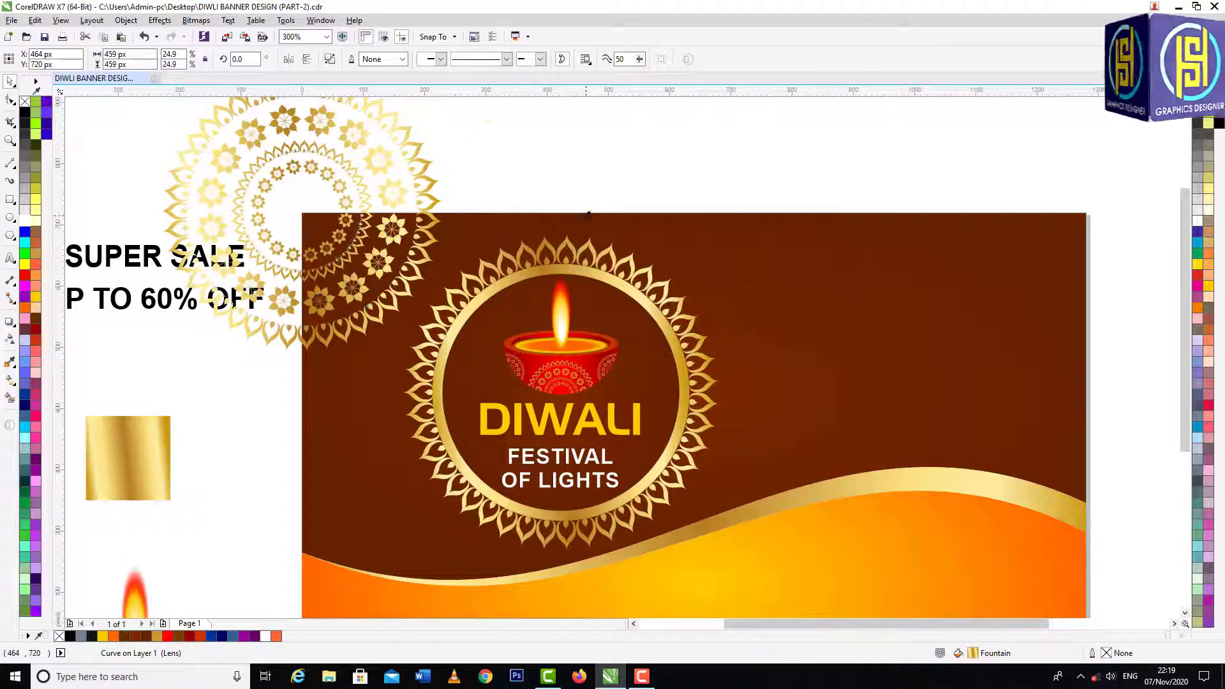
key(ctrl+r)
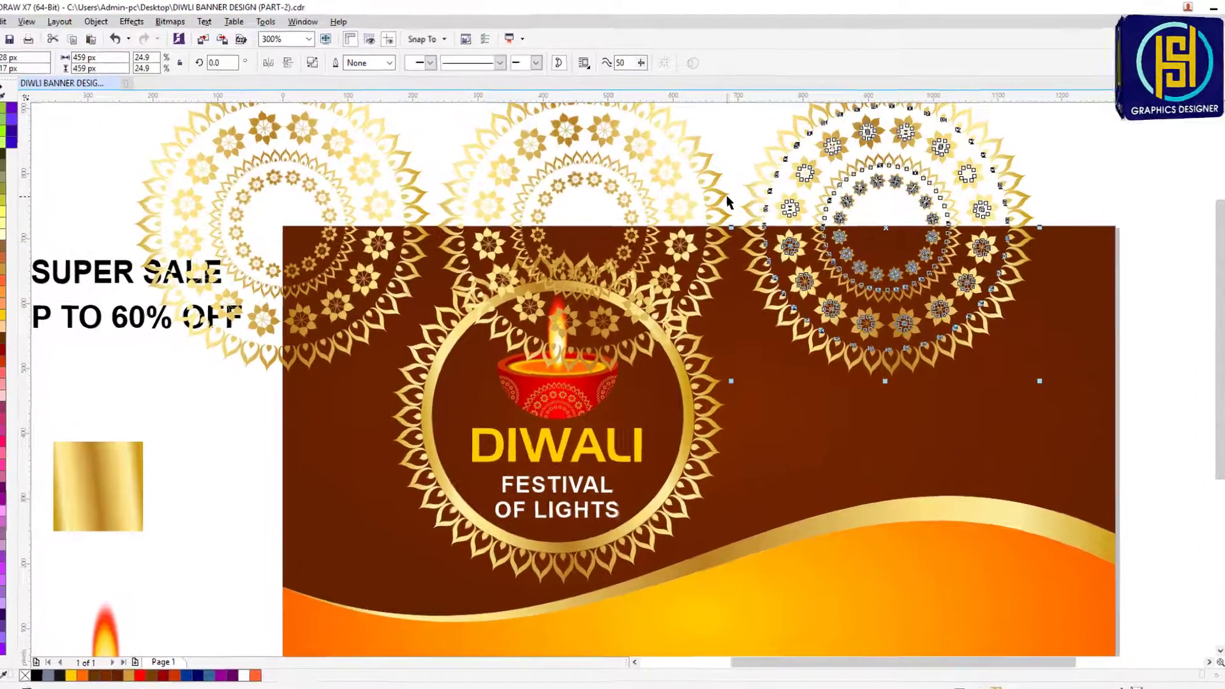
Apply uniform transparency to all three mandala patterns together, trying 60 and 80 before setting it to 90
shift+click(717, 187)
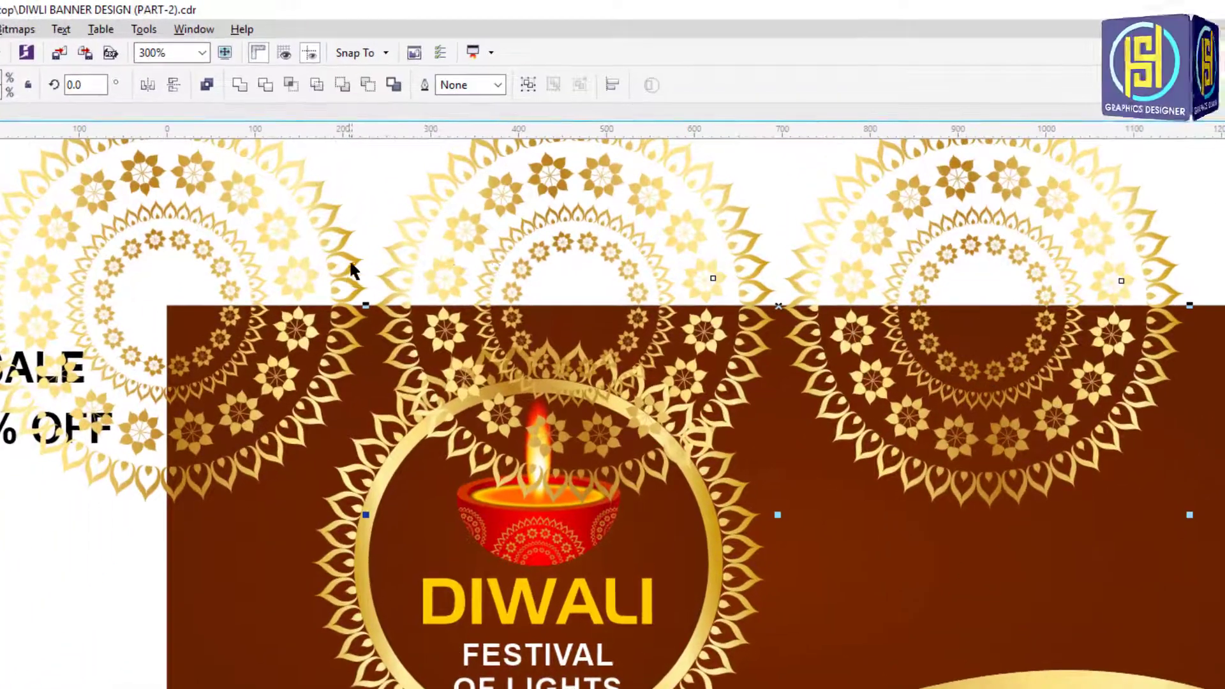
shift+click(430, 181)
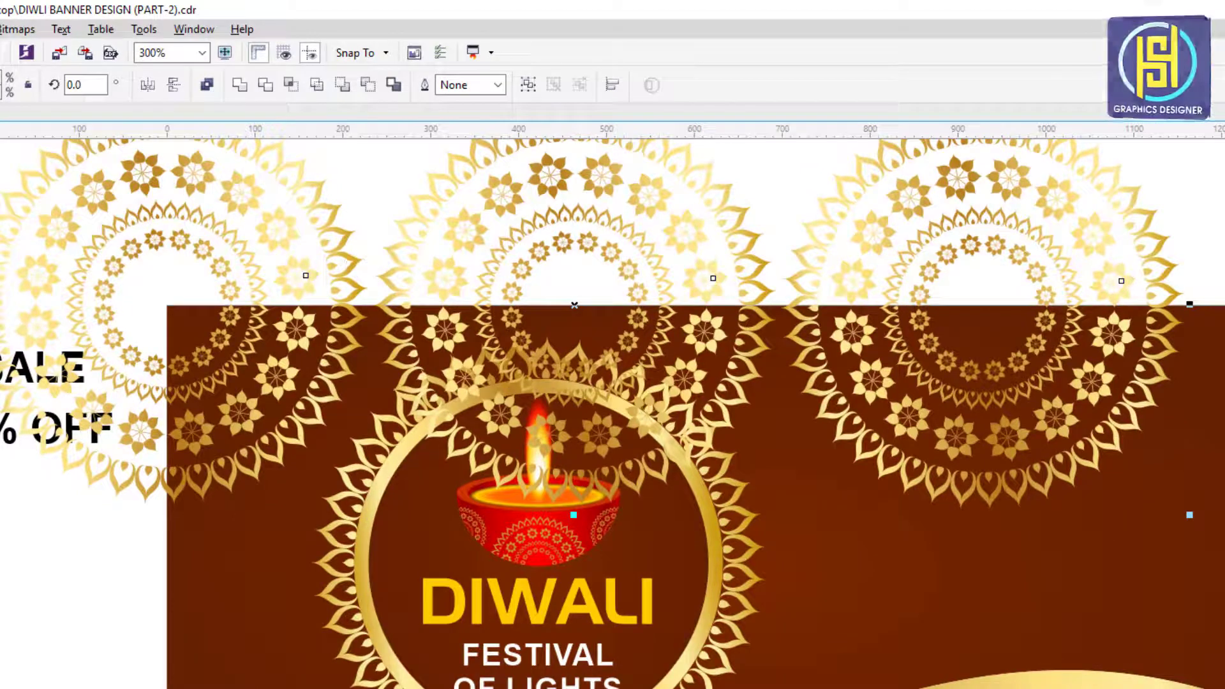
drag(603, 534, 560, 534)
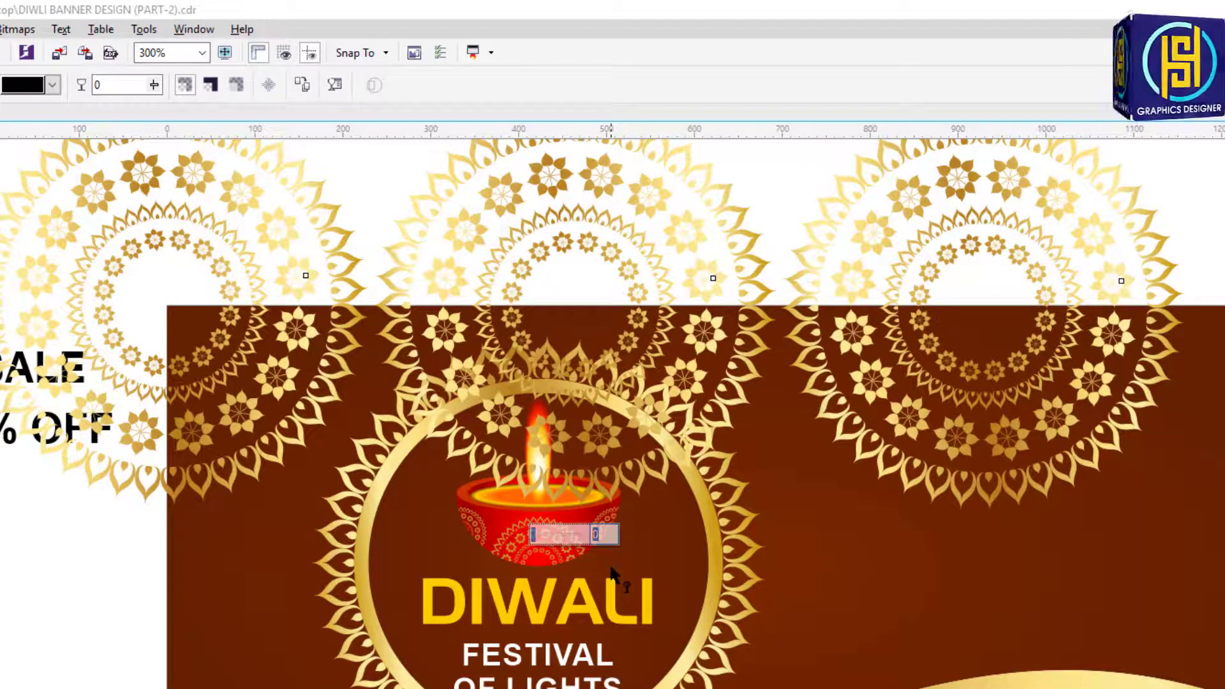
key(Return)
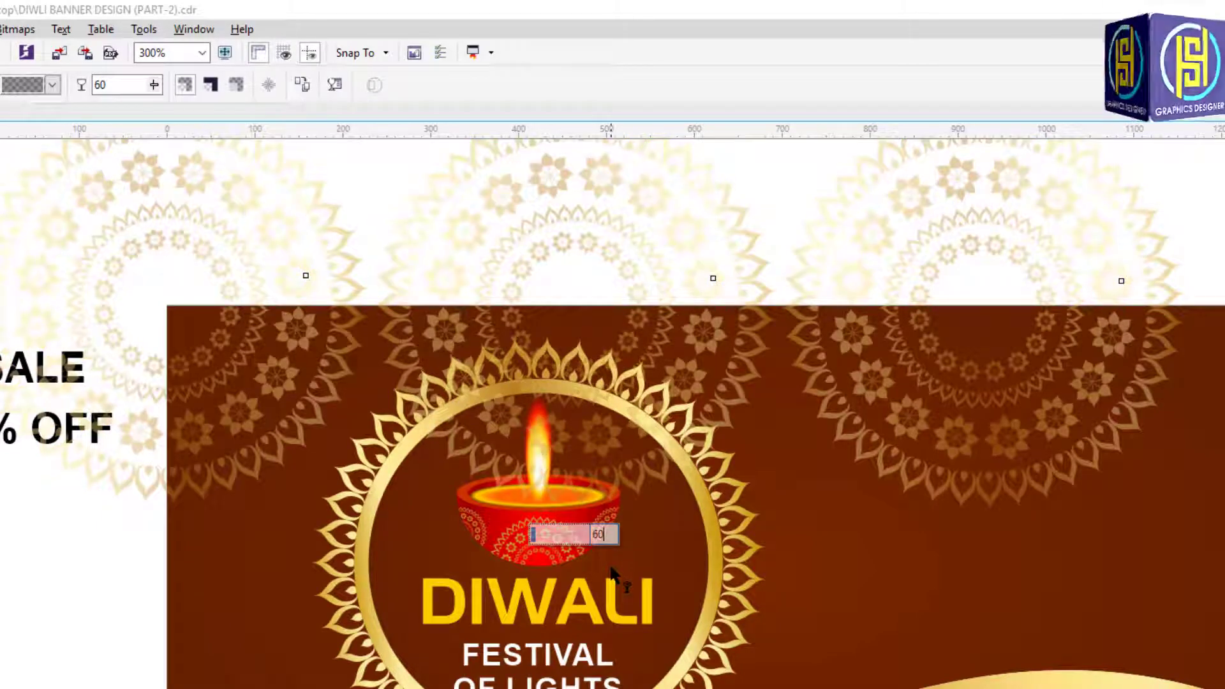
click(585, 534)
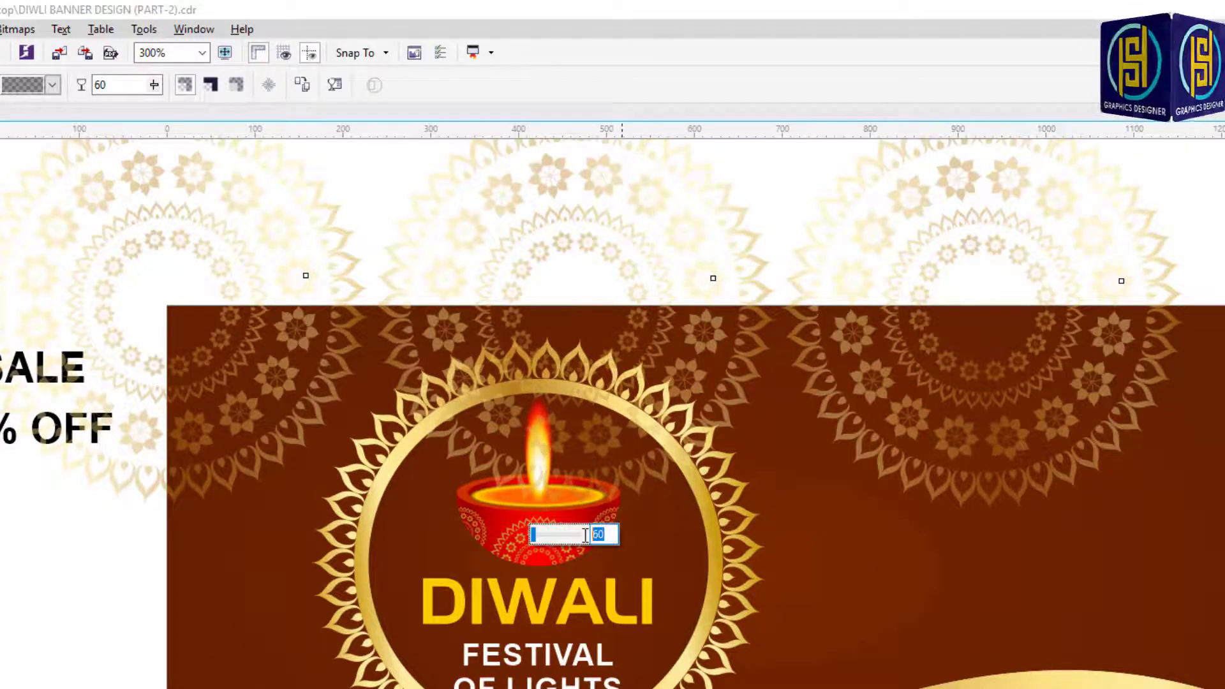
text(803)
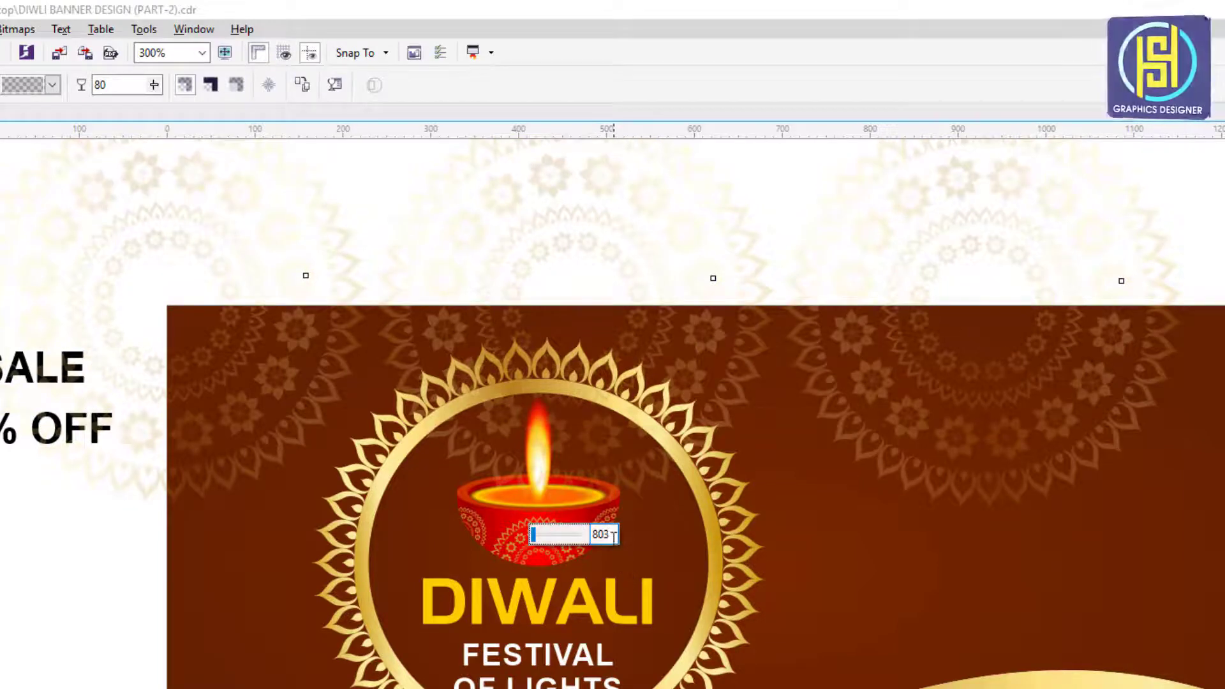
drag(614, 536, 579, 536)
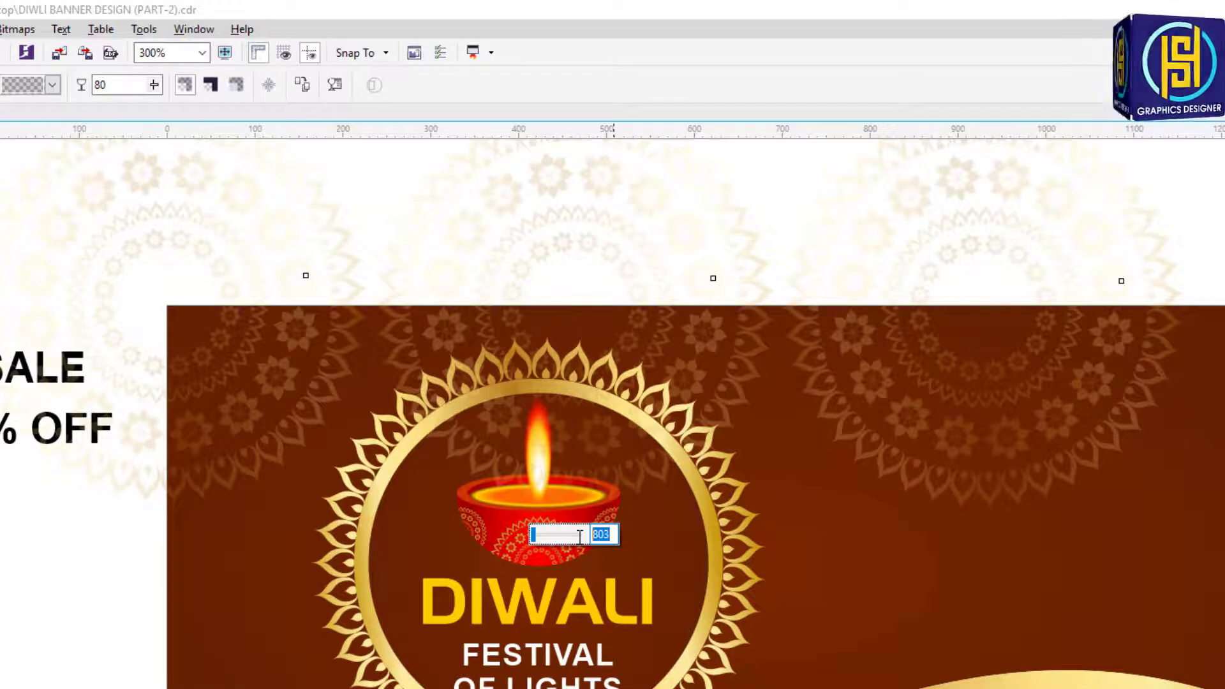
text(90)
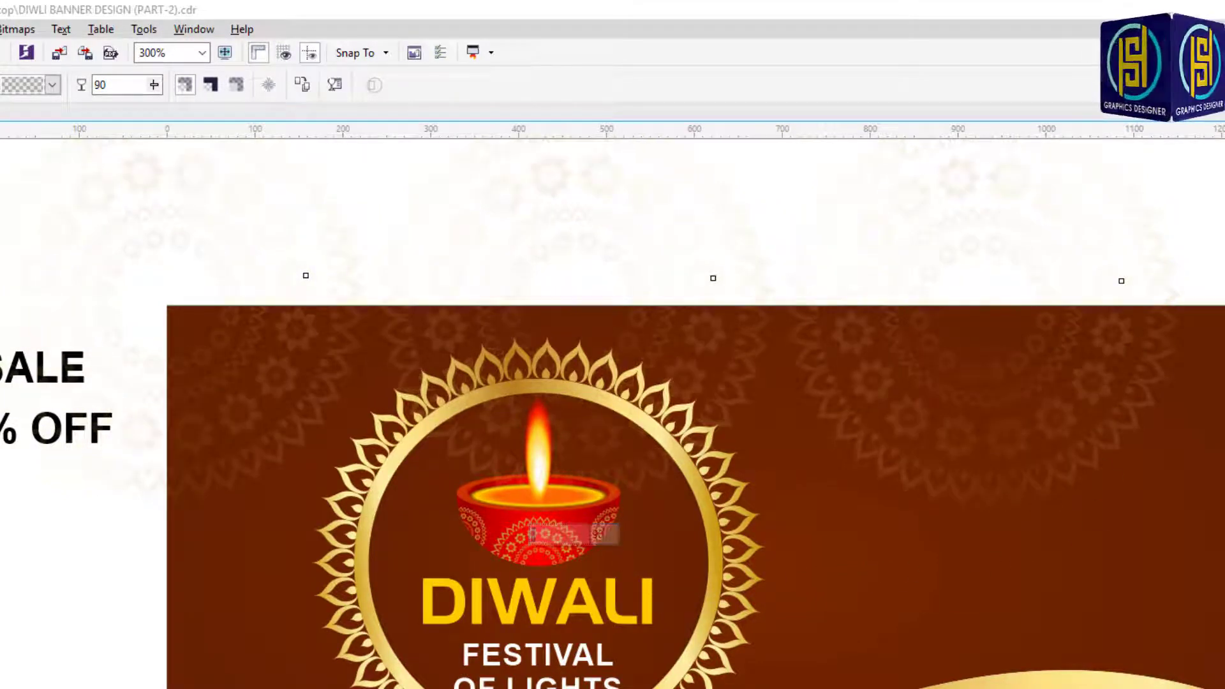
key(space)
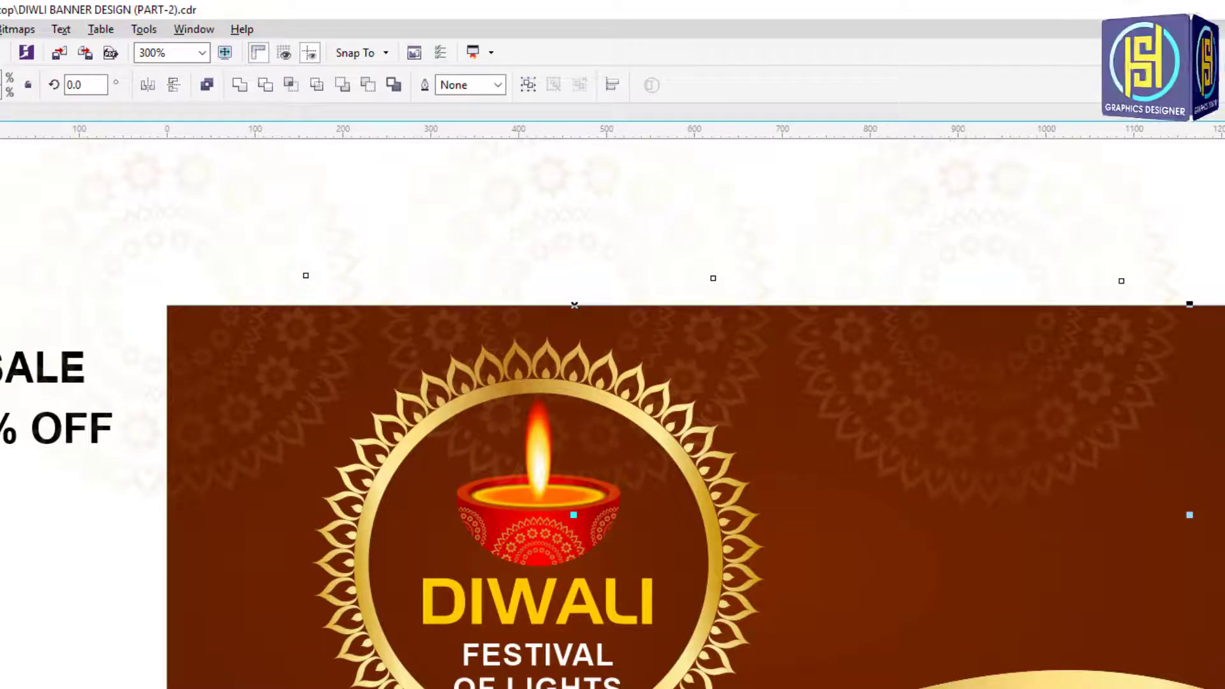
Group the three faded mandala patterns and centre the row horizontally along the banner's upper edge
key(ctrl+g)
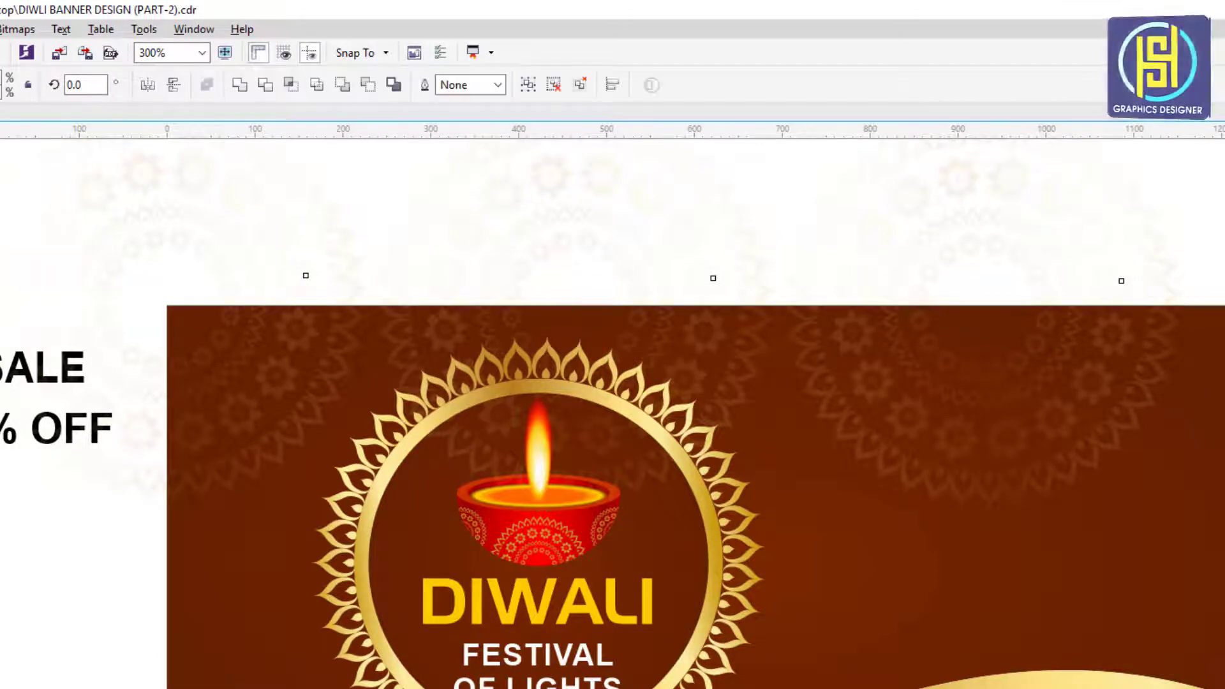
key(ctrl+z)
key(ctrl+z)
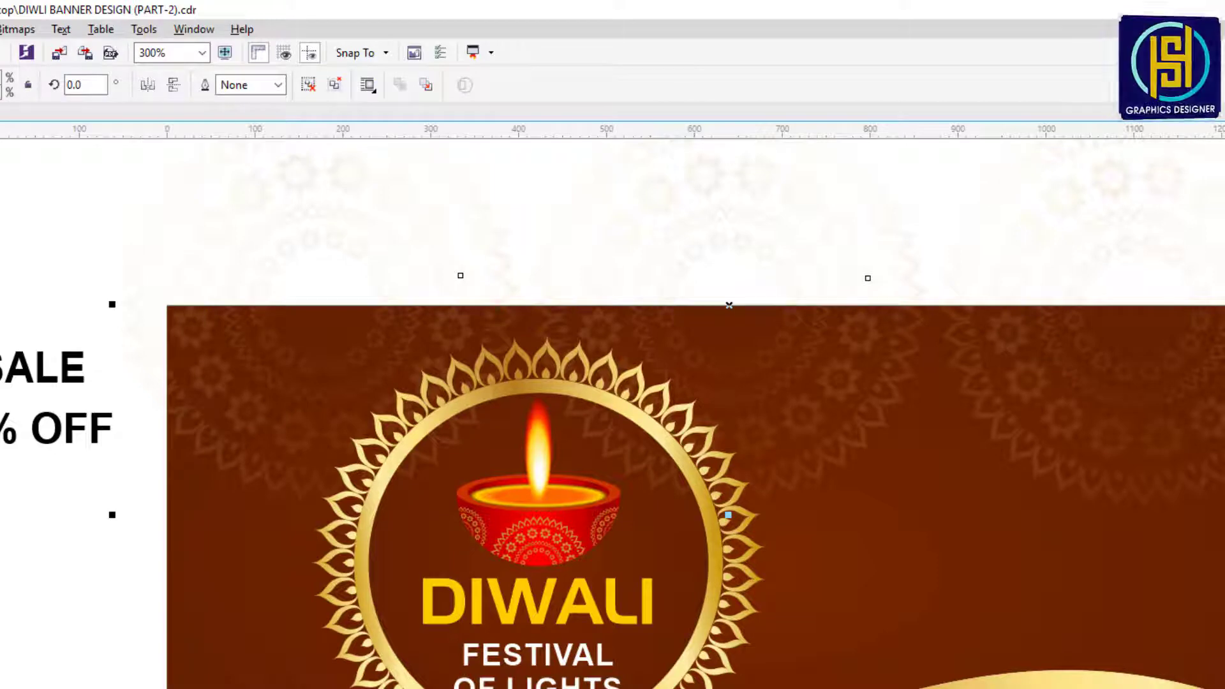
PowerClip the mandala group inside the banner's brown background and save the file
key(alt+c)
key(w)
key(p)
click(1102, 555)
click(851, 256)
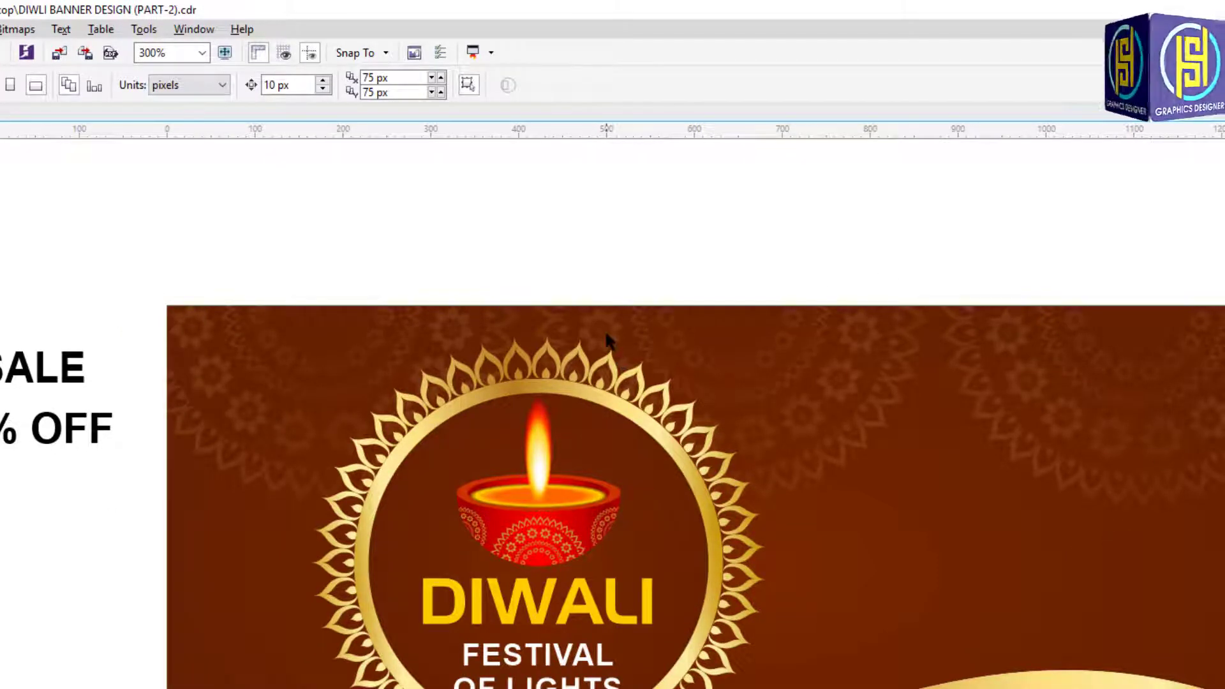
scroll(604, 329, down, 2)
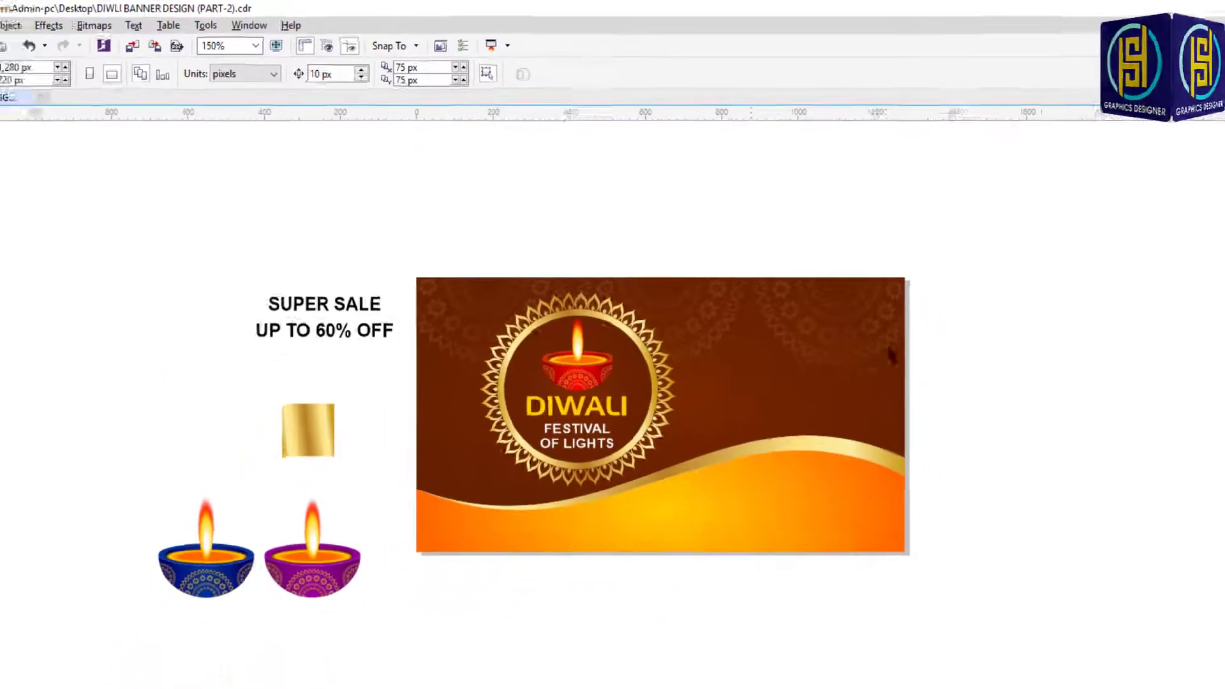
key(ctrl+s)
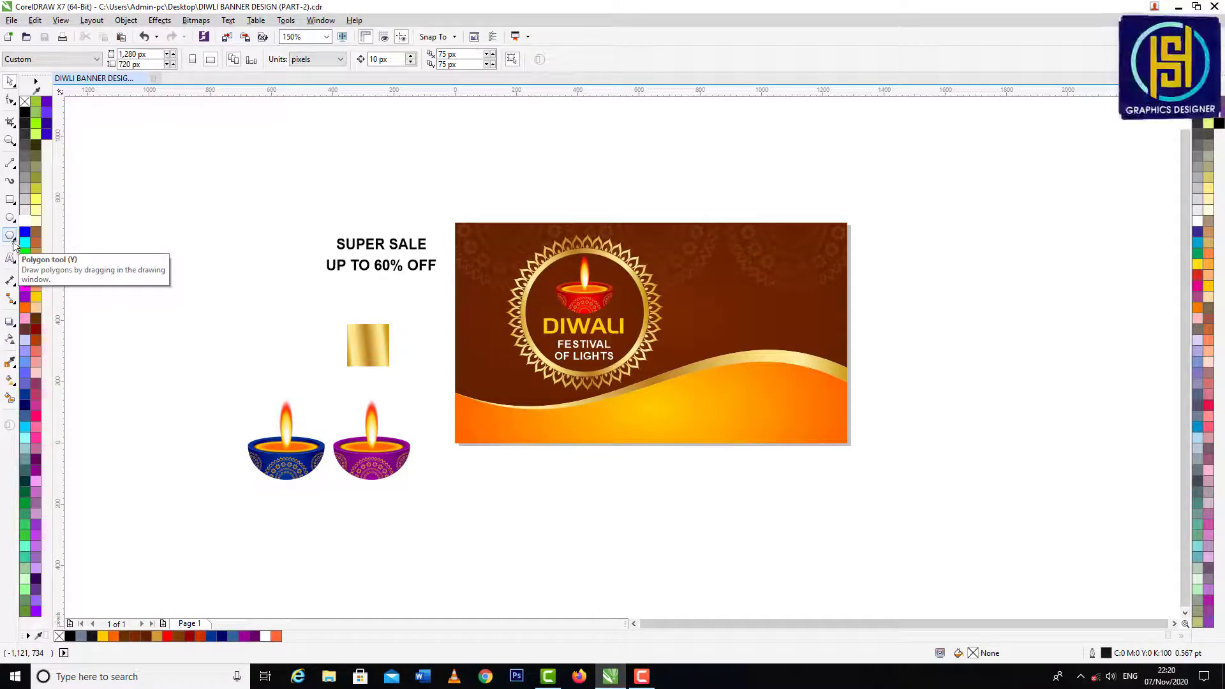
Move the SUPER SALE text onto the banner beside the medallion and break it into two lines
drag(380, 248, 676, 241)
scroll(676, 240, up, 1)
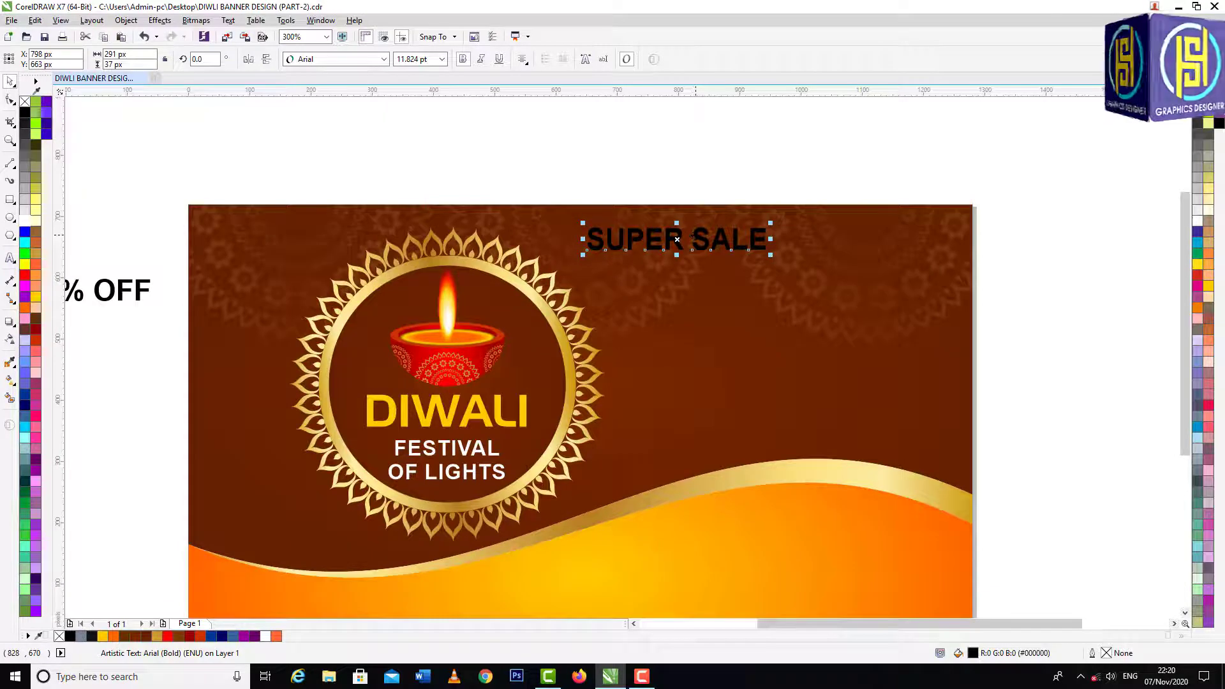
double_click(693, 241)
key(BackSpace)
key(Return)
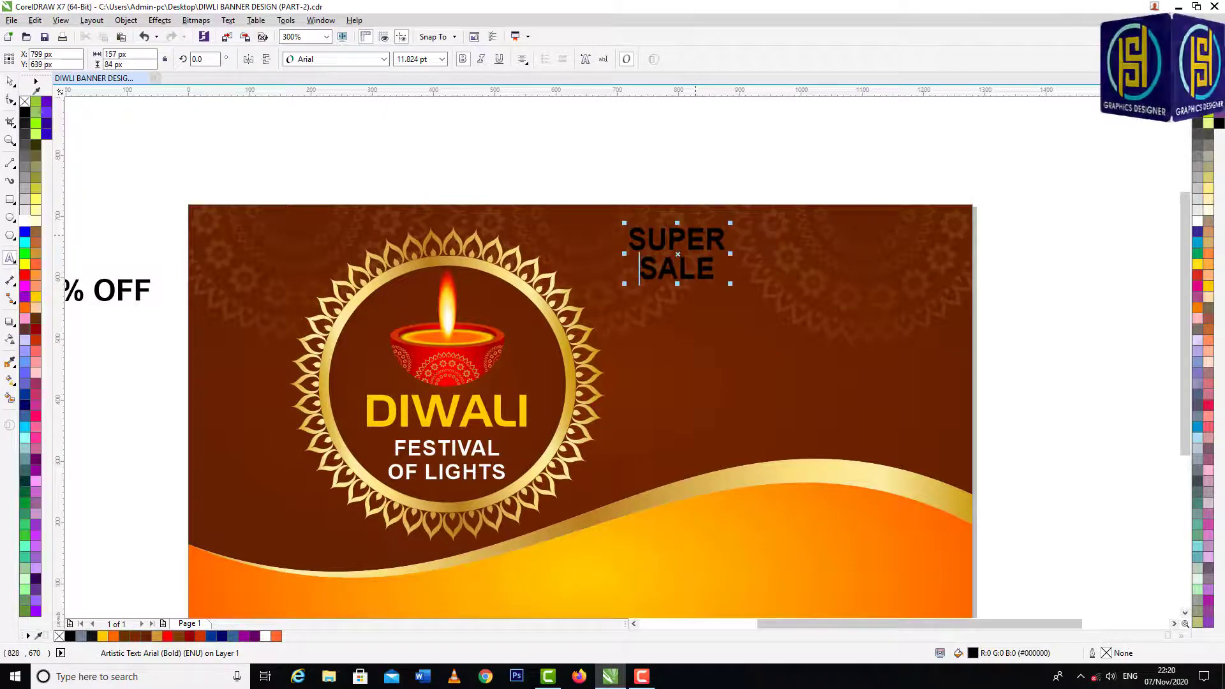
Enlarge the two-line SUPER SALE text, fill it white and adjust its position near the banner's upper edge
key(ctrl+space)
drag(731, 284, 791, 318)
click(25, 221)
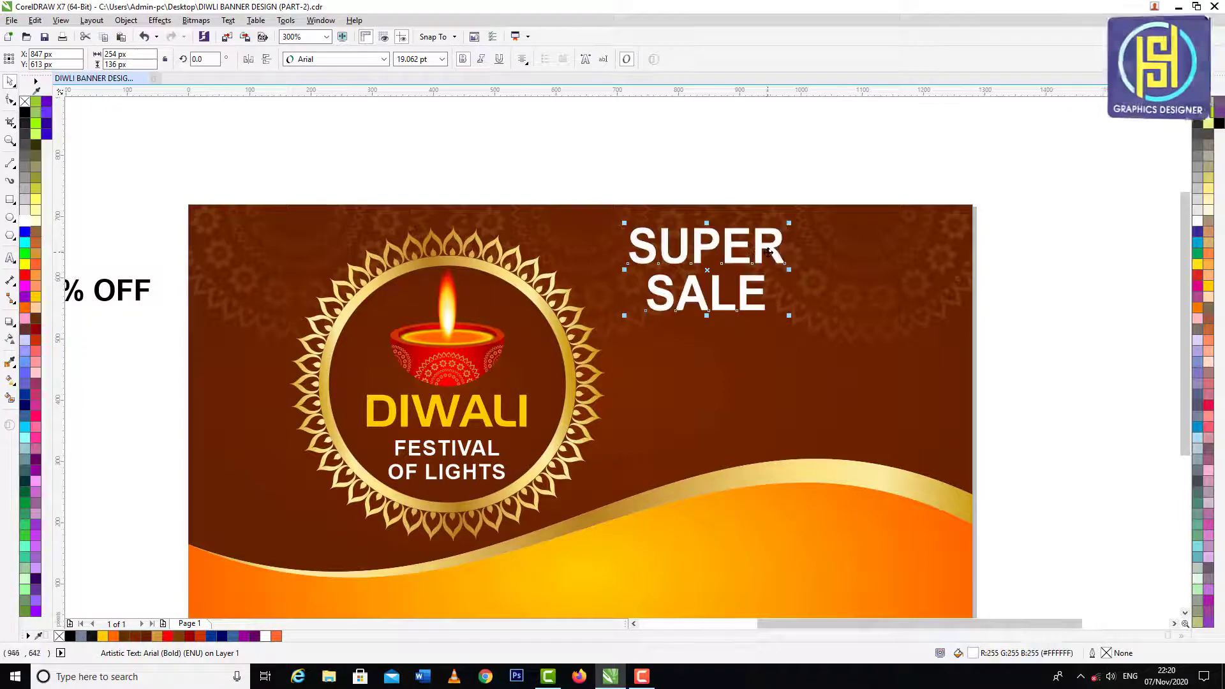
drag(768, 249, 767, 259)
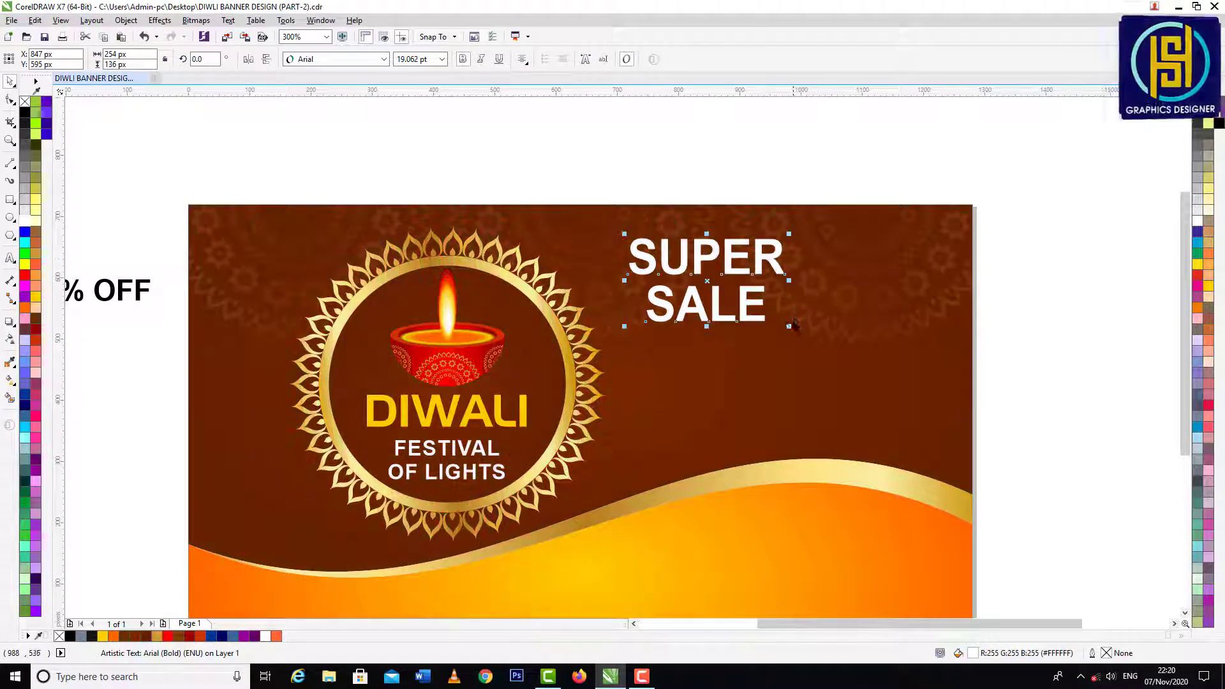
mouse_move(790, 326)
mouse_down()
mouse_move(810, 347)
mouse_move(772, 322)
mouse_up()
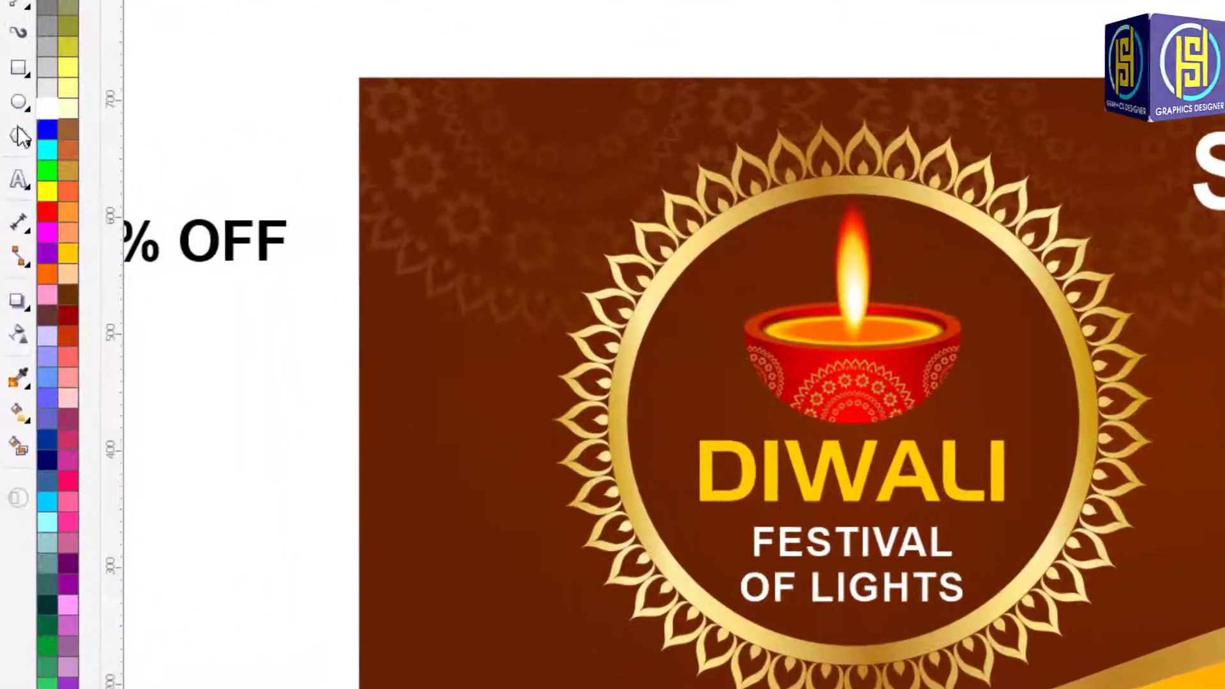
Draw a star in the empty area beside the banner with the Star tool and give it 12 points
click(17, 137)
click(148, 158)
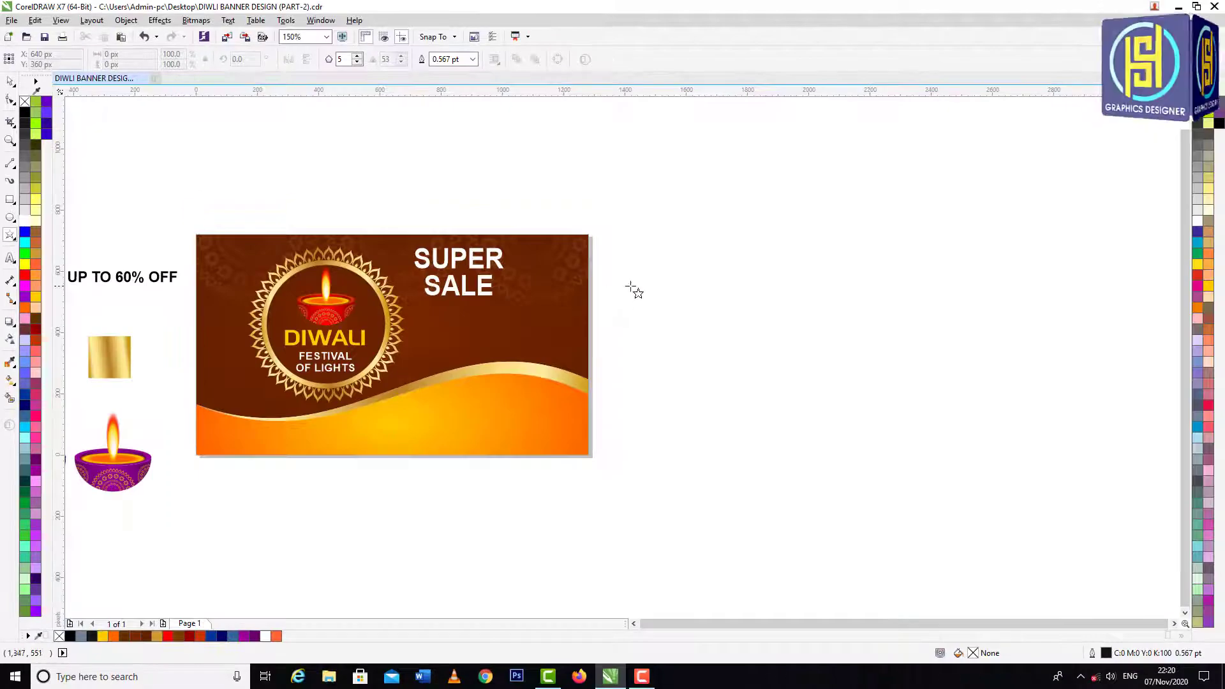
scroll(661, 236, up, 2)
mouse_move(635, 195)
mouse_down()
mouse_move(730, 306)
mouse_move(959, 484)
mouse_move(953, 498)
mouse_up()
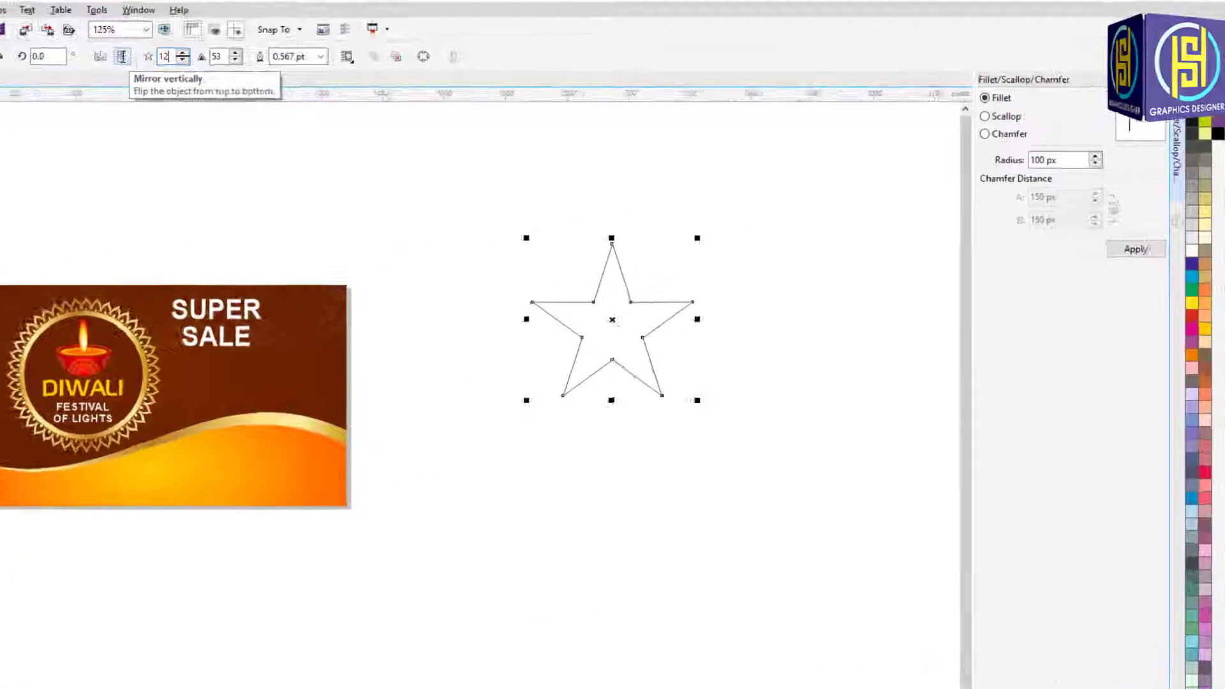
text(12)
key(Return)
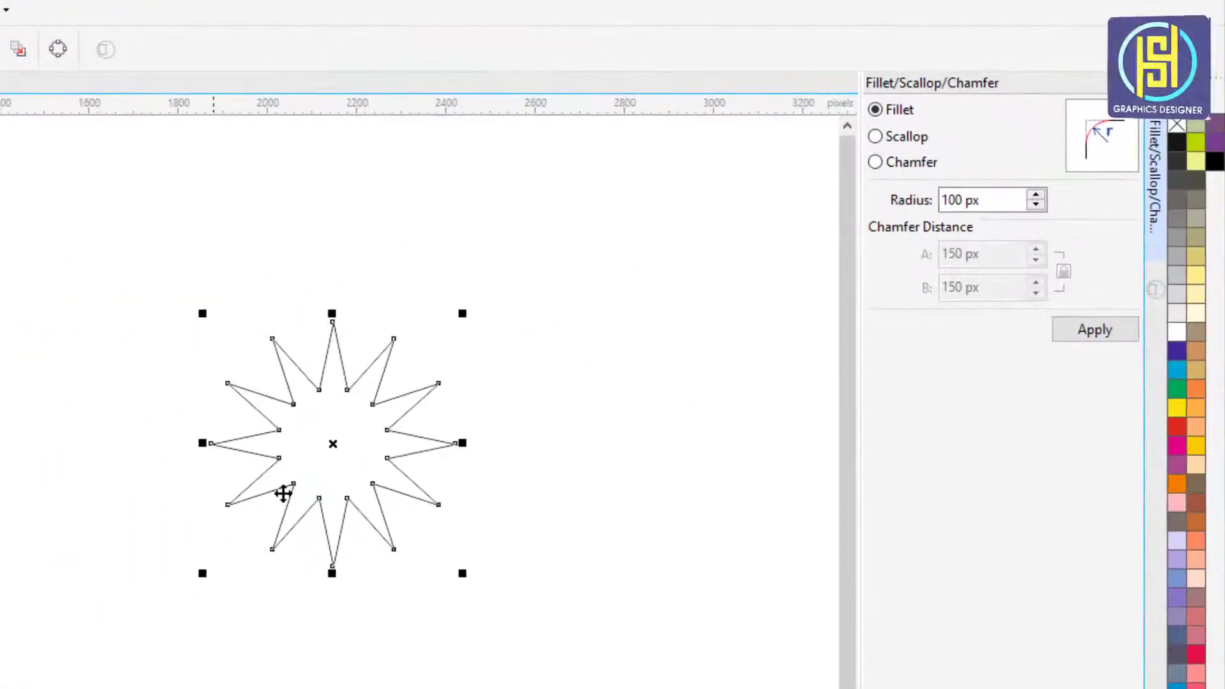
Try to enlarge the star and scallop its corners with a 150 px radius, and undo the attempt
drag(463, 574, 720, 688)
drag(495, 488, 363, 446)
click(899, 139)
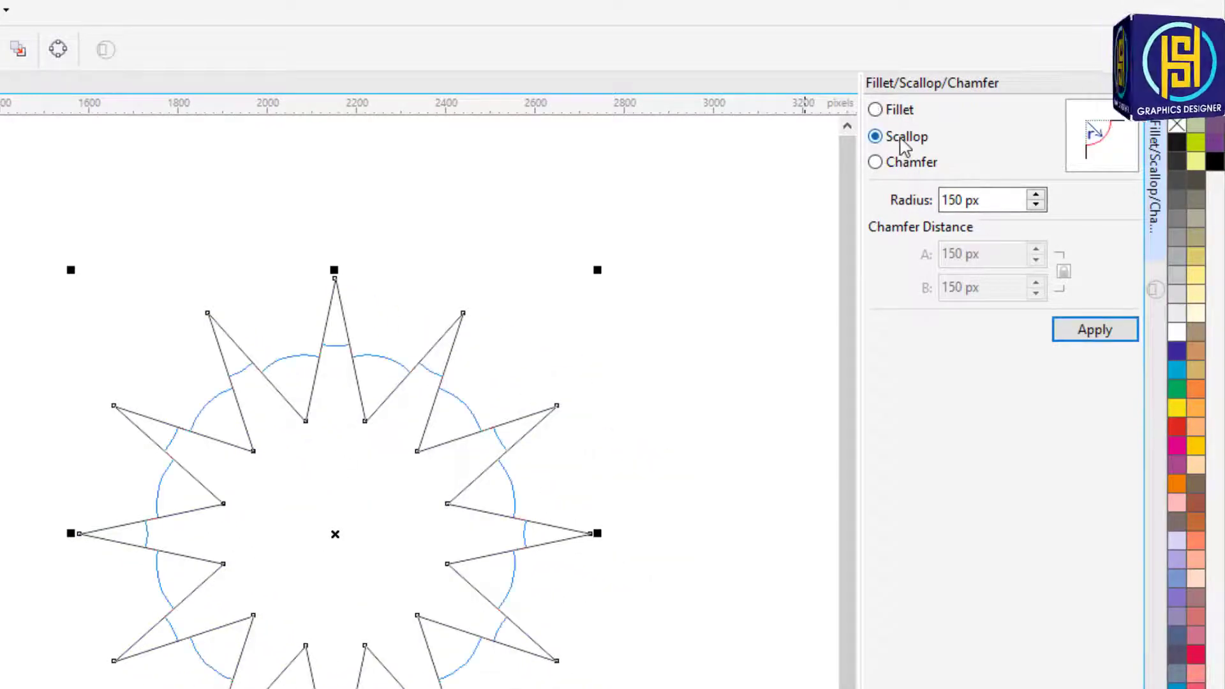
click(1078, 336)
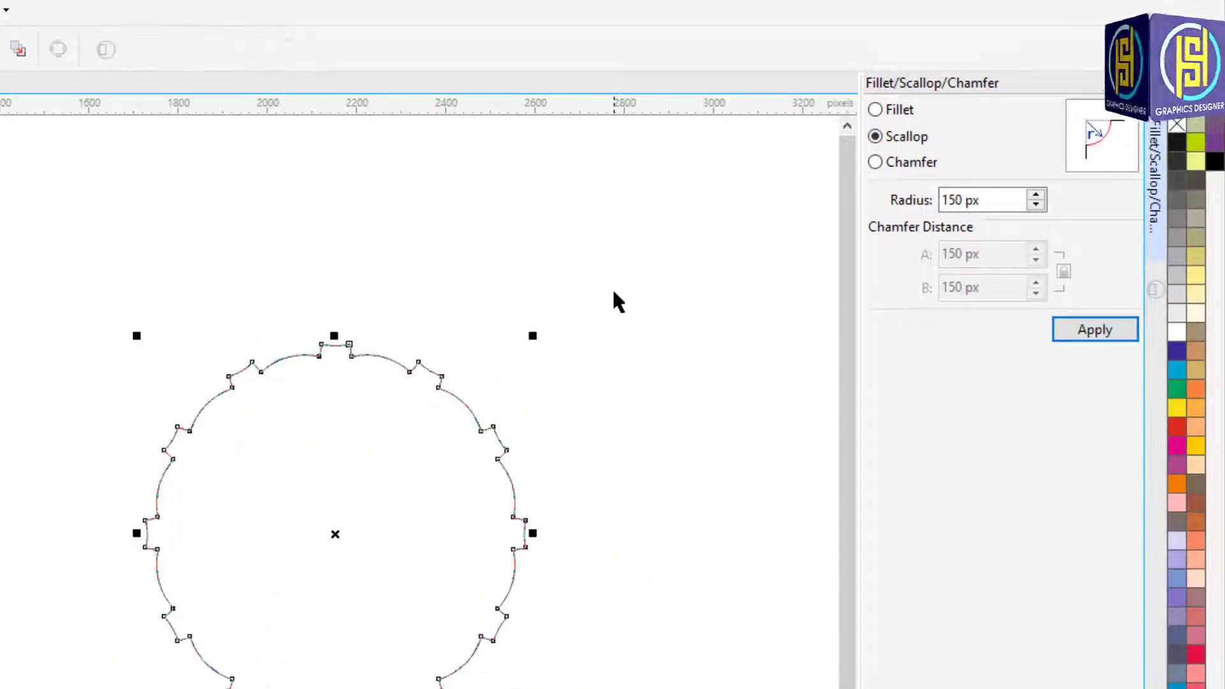
key(ctrl+z)
key(ctrl+z)
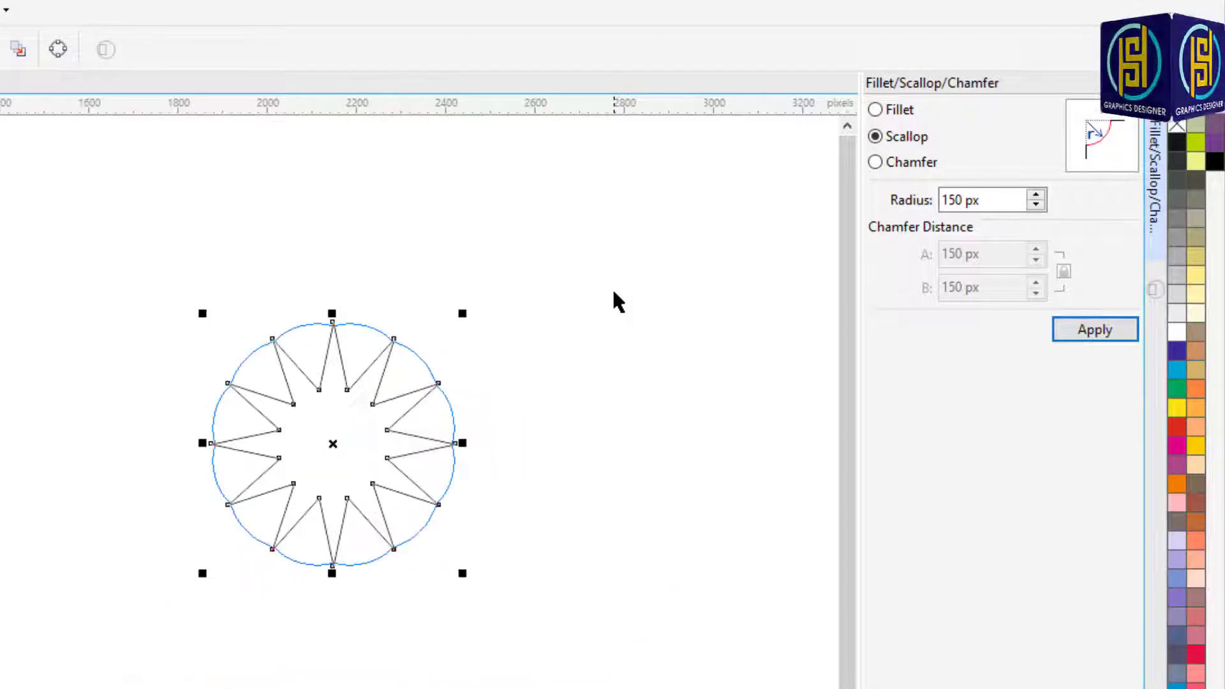
Enlarge the 12-point star and reshape its inner corners outward so that its points become shallower
click(437, 502)
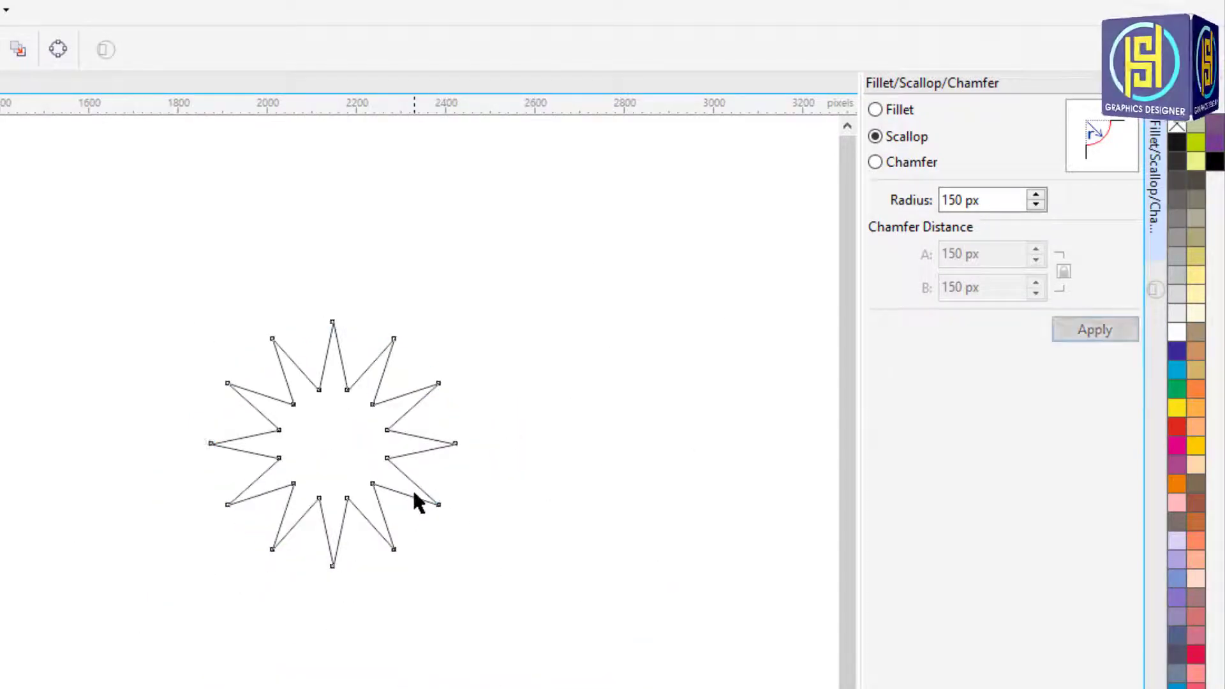
drag(460, 571, 608, 685)
drag(410, 450, 281, 369)
key(F10)
key(space)
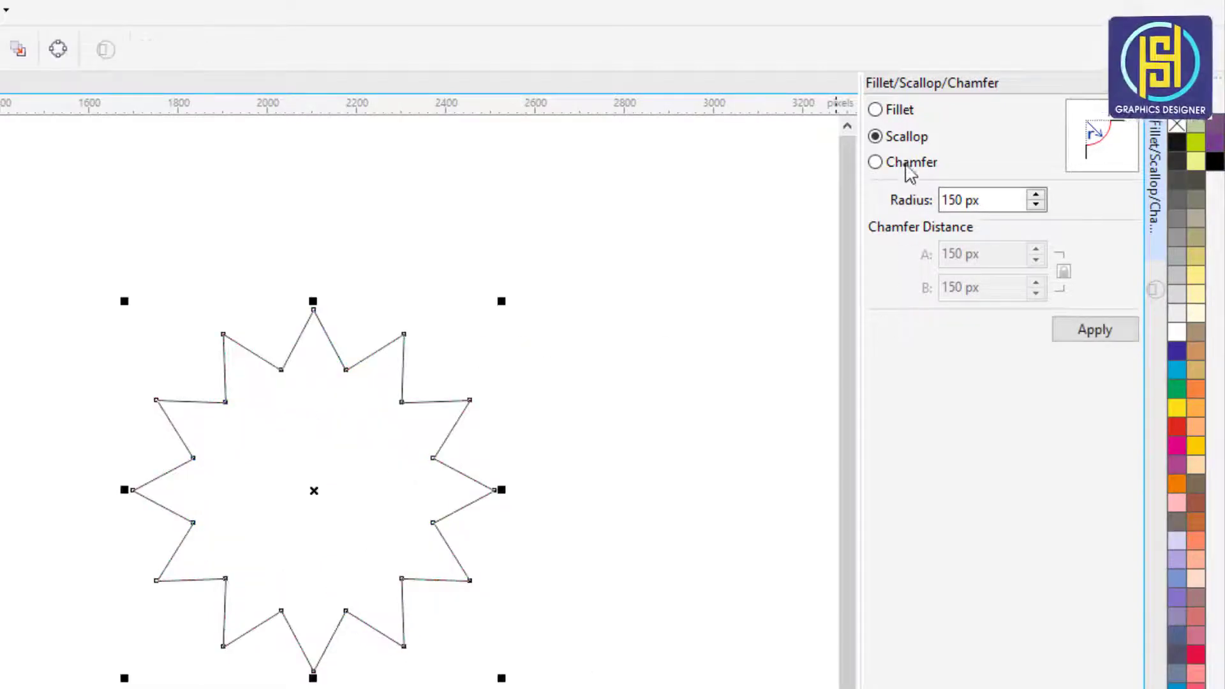
Scallop the star's corners with a 150 px radius and shrink the resulting badge to about 597 px wide
click(914, 111)
click(915, 136)
click(1075, 337)
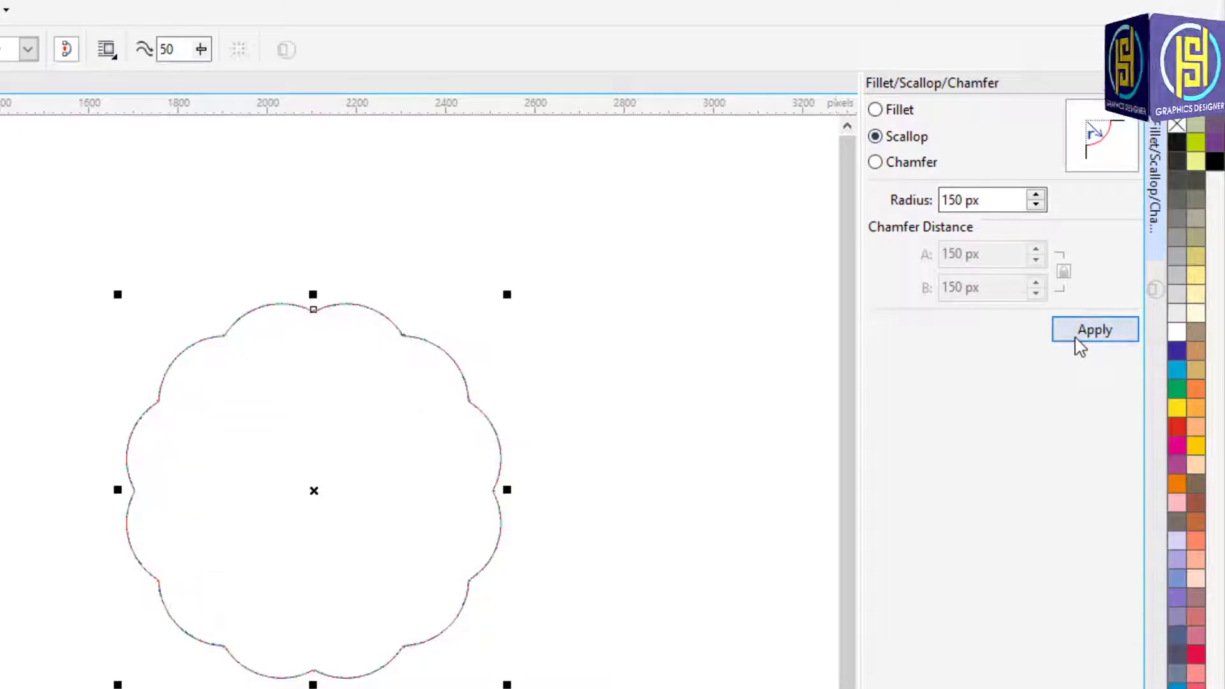
drag(507, 685, 400, 576)
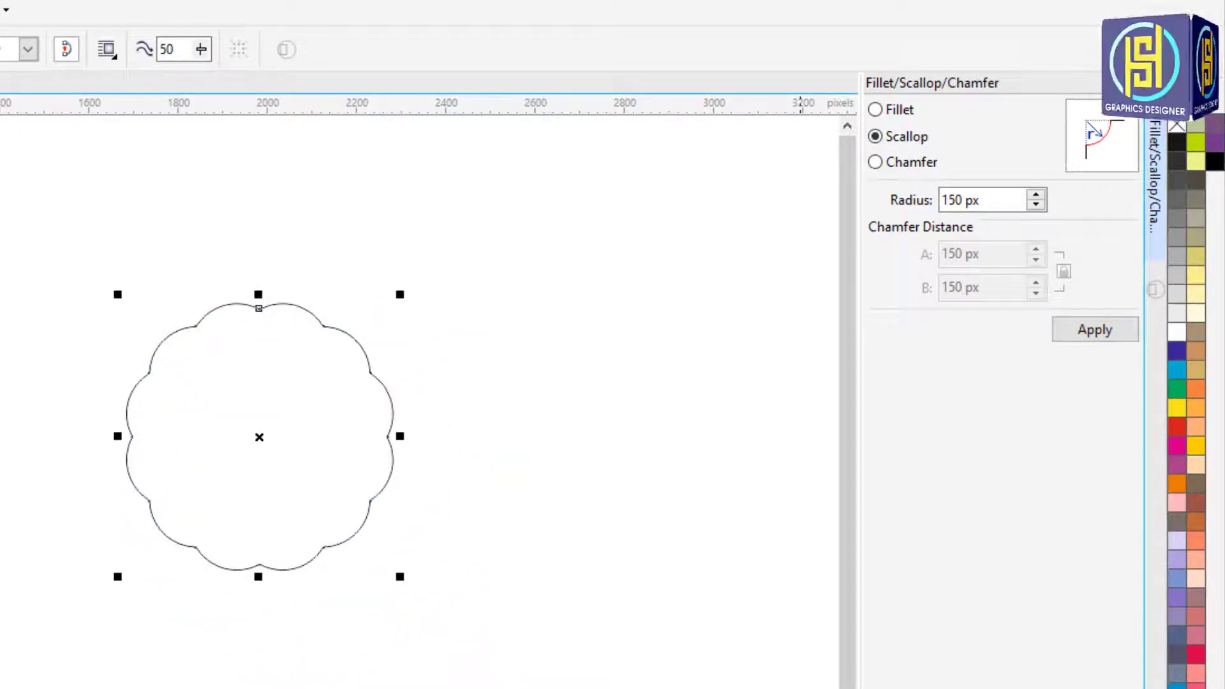
click(1133, 83)
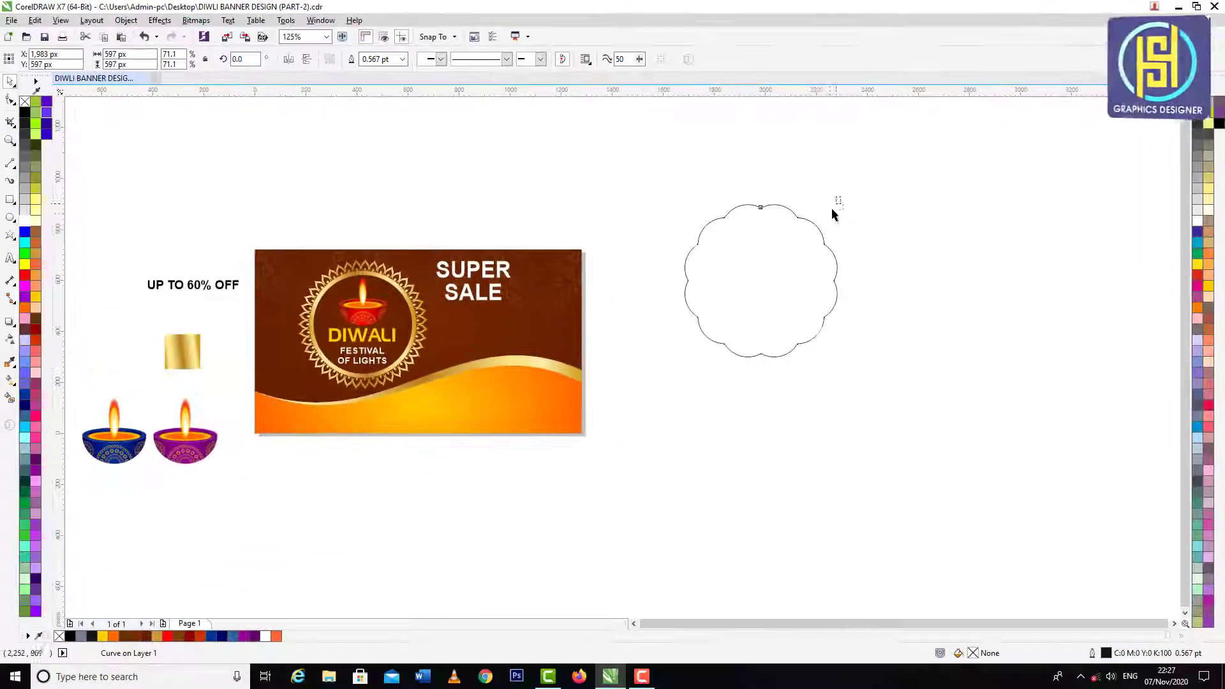
Shrink the scalloped badge to about 332 px wide and place it on the banner below the SUPER SALE text
click(817, 220)
drag(840, 200, 504, 348)
click(713, 356)
scroll(451, 369, up, 2)
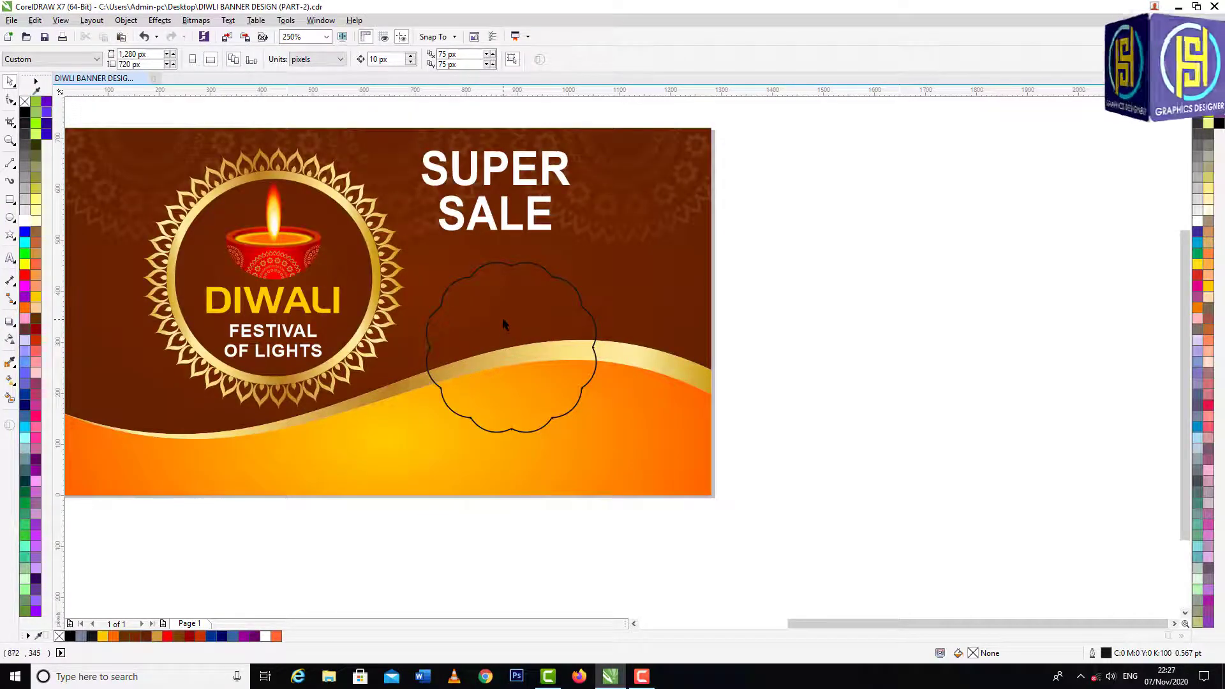
click(504, 322)
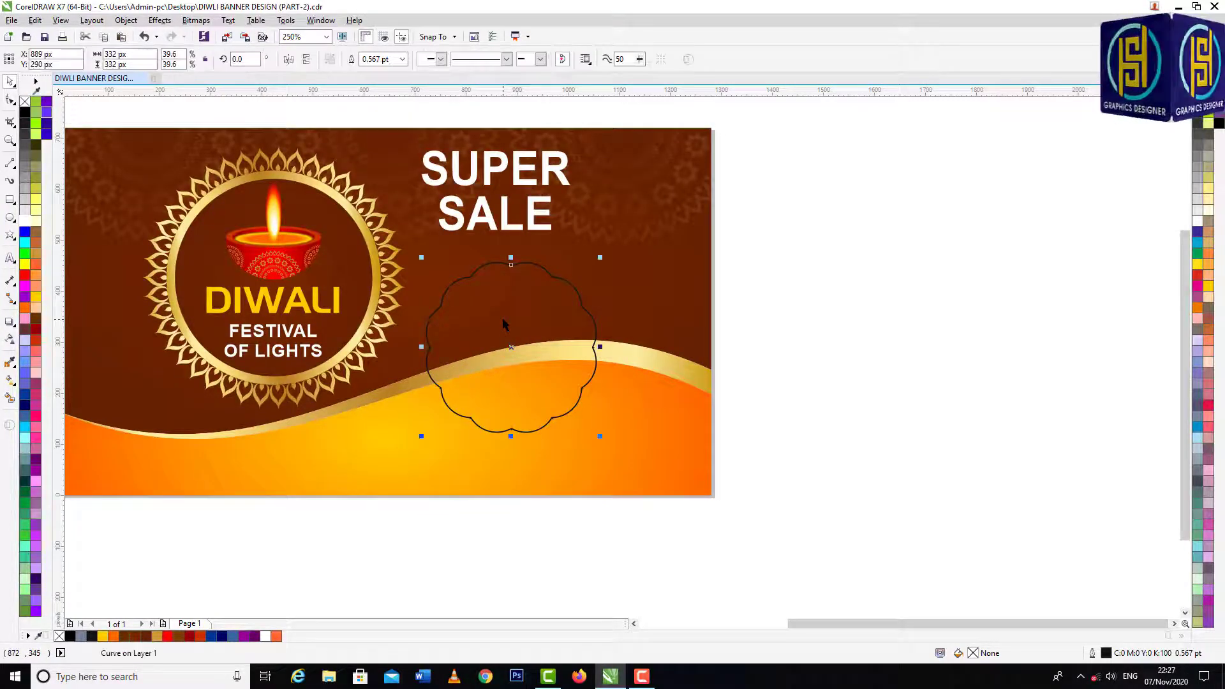
Create a smaller concentric duplicate of the scalloped badge, about 285 px wide
drag(600, 261, 598, 272)
right_click(597, 272)
click(727, 208)
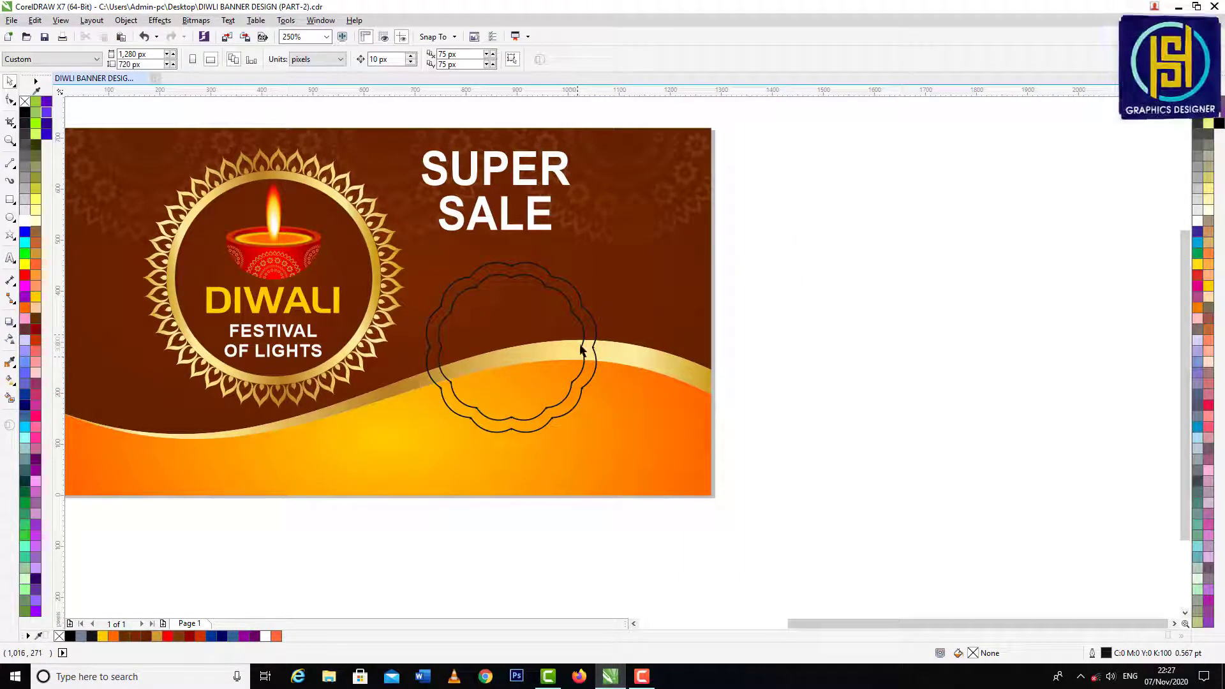
Copy the gold gradient fill from the banner's wave stripe to the outer and inner scalloped badges
scroll(583, 347, up, 2)
click(573, 301)
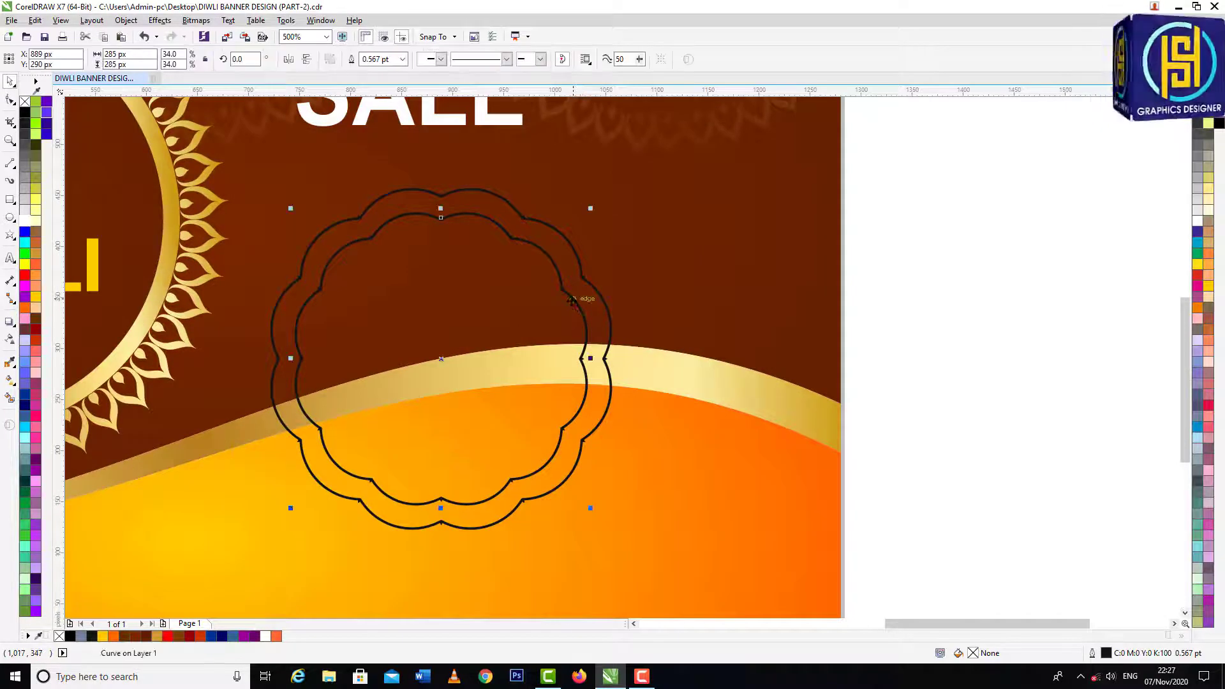
drag(652, 376, 599, 315)
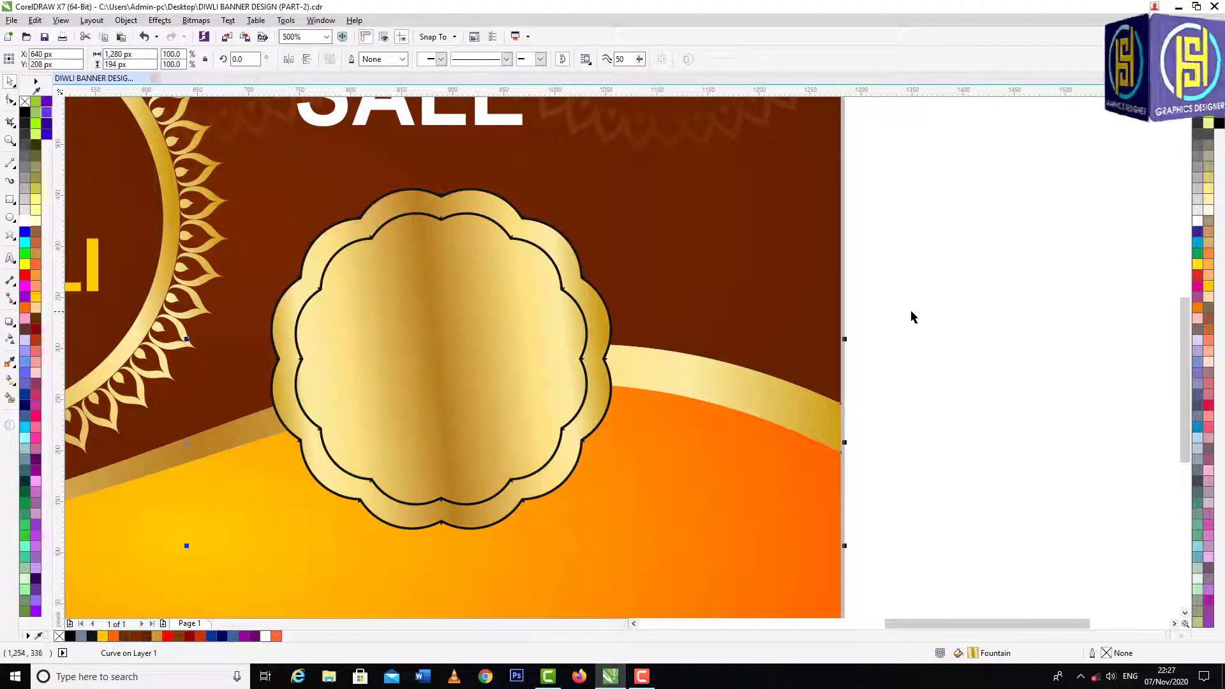
Fill the inner scalloped badge with solid red and remove the outlines from both the inner and outer badges
click(950, 315)
click(497, 273)
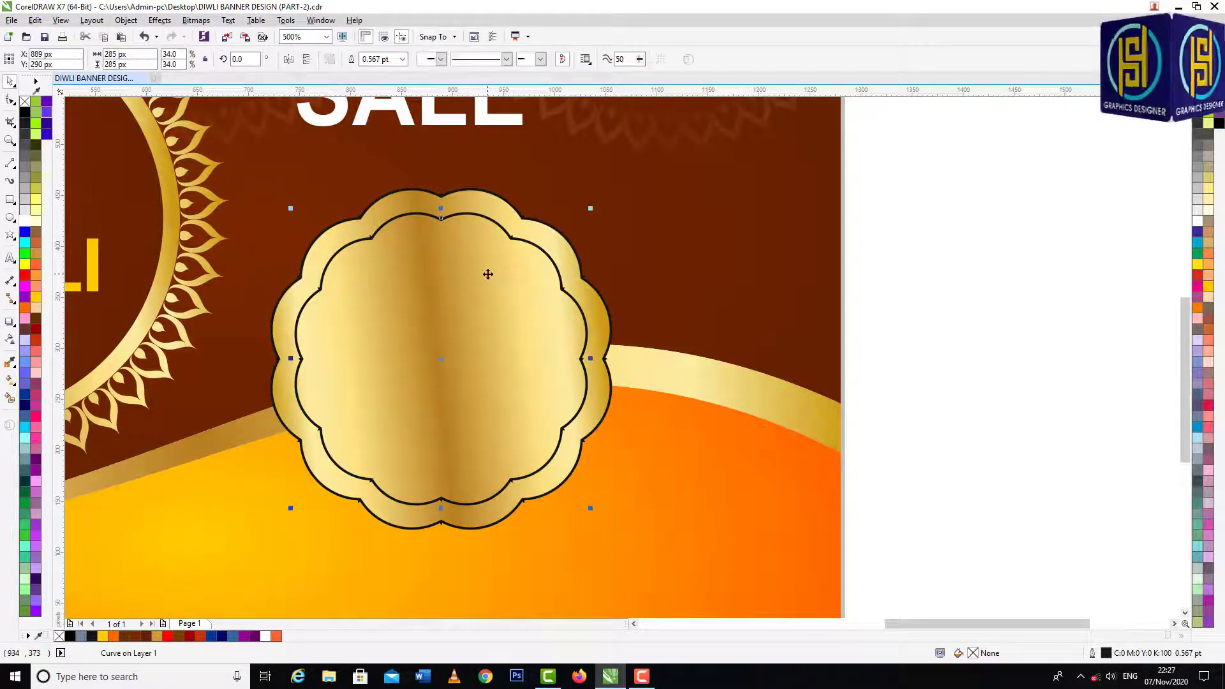
click(25, 275)
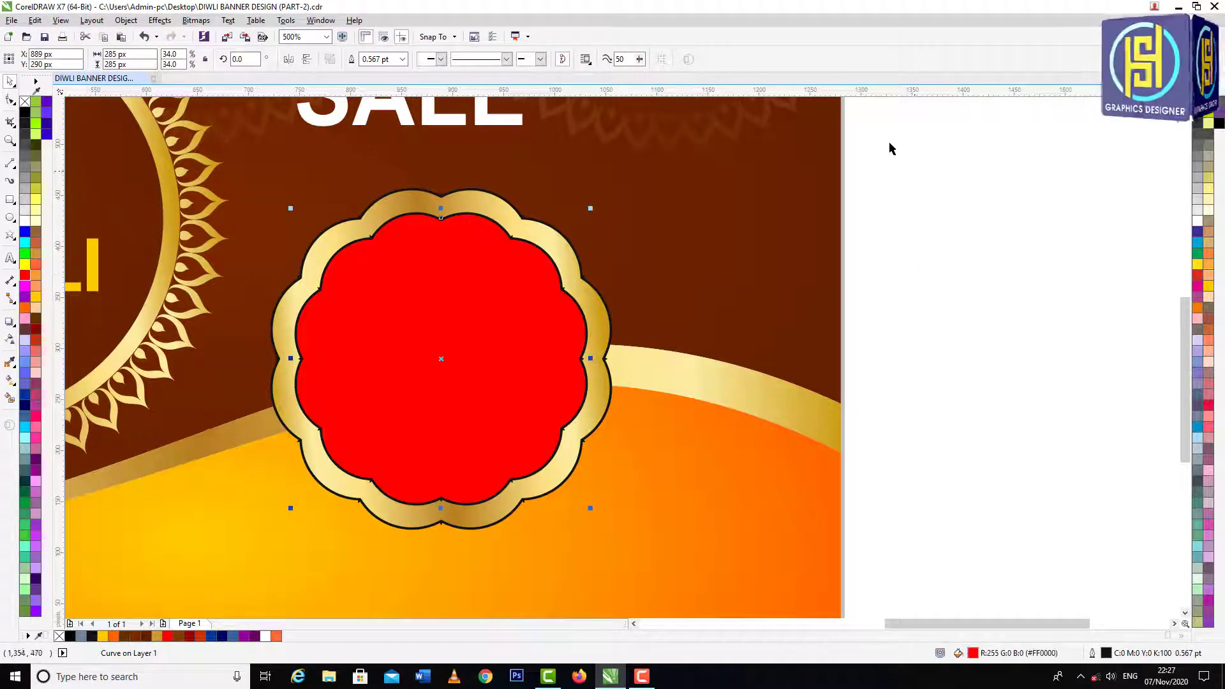
drag(888, 142, 234, 585)
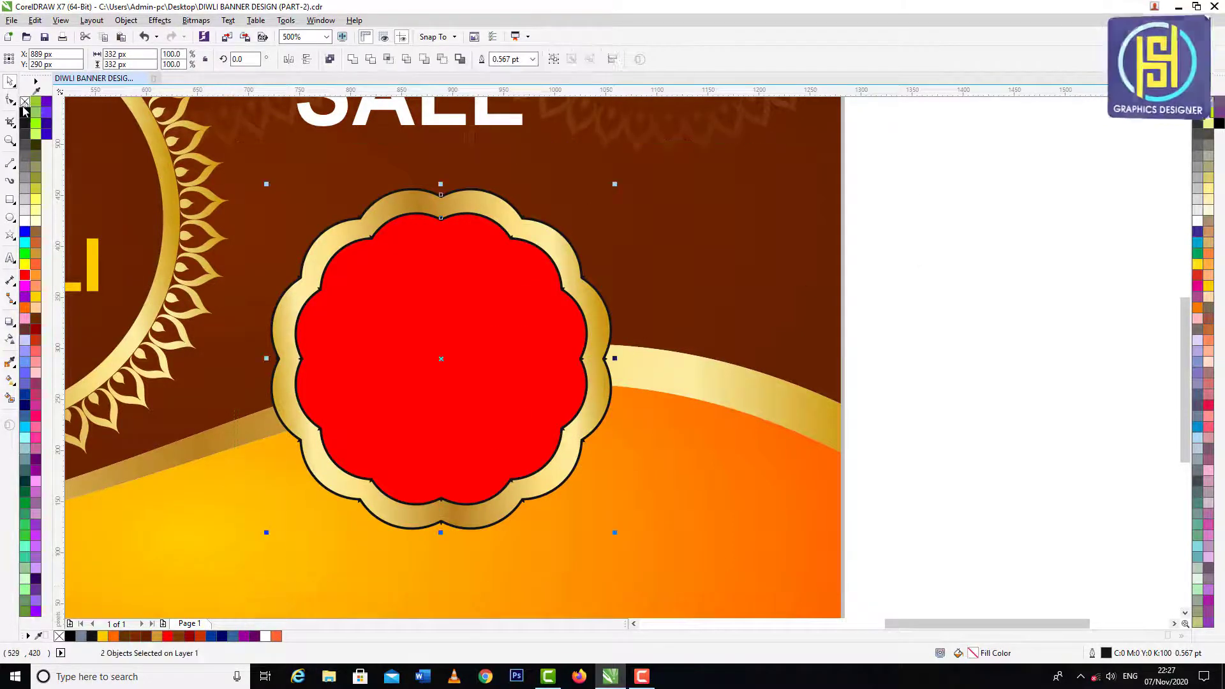
right_click(25, 101)
click(963, 234)
Give the inner badge an elliptical fountain fill running from bright red at the centre to dark red at the edge
click(514, 303)
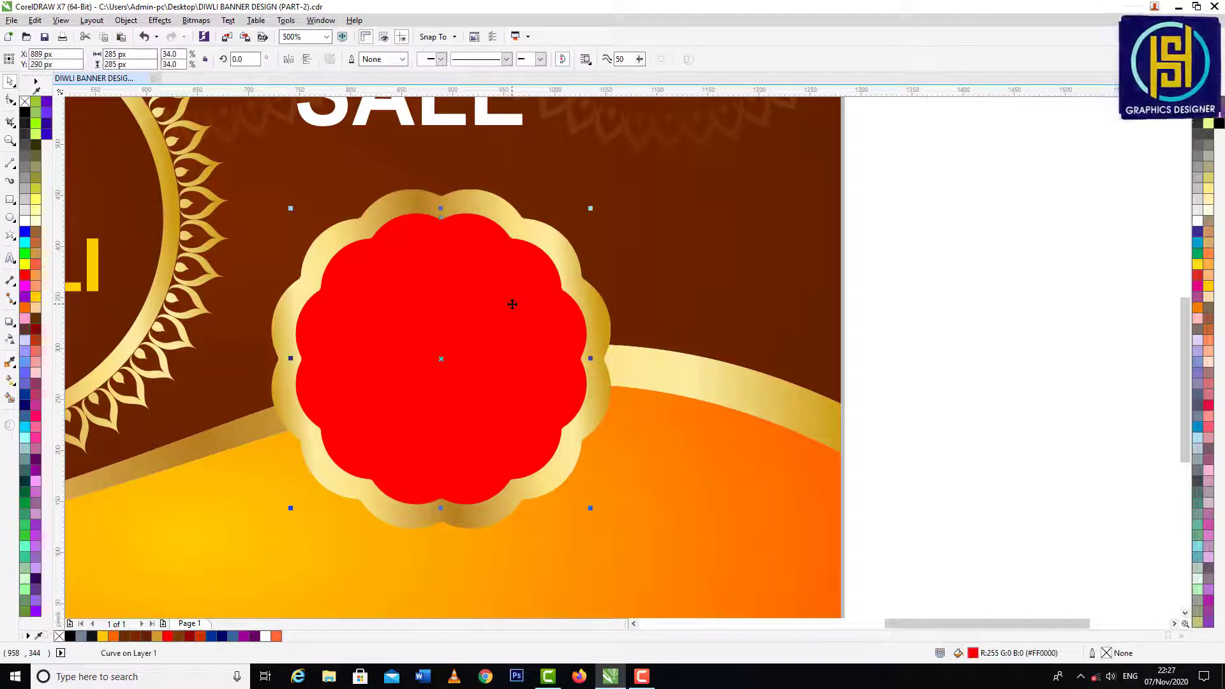
key(g)
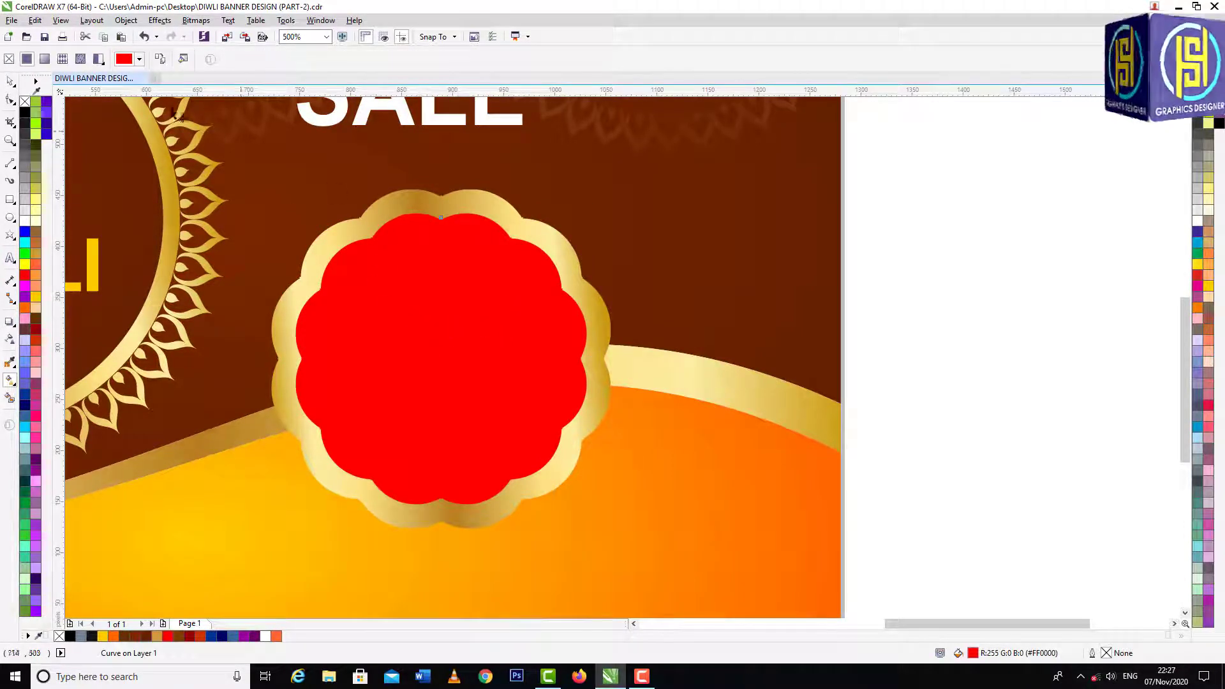
click(44, 59)
click(179, 59)
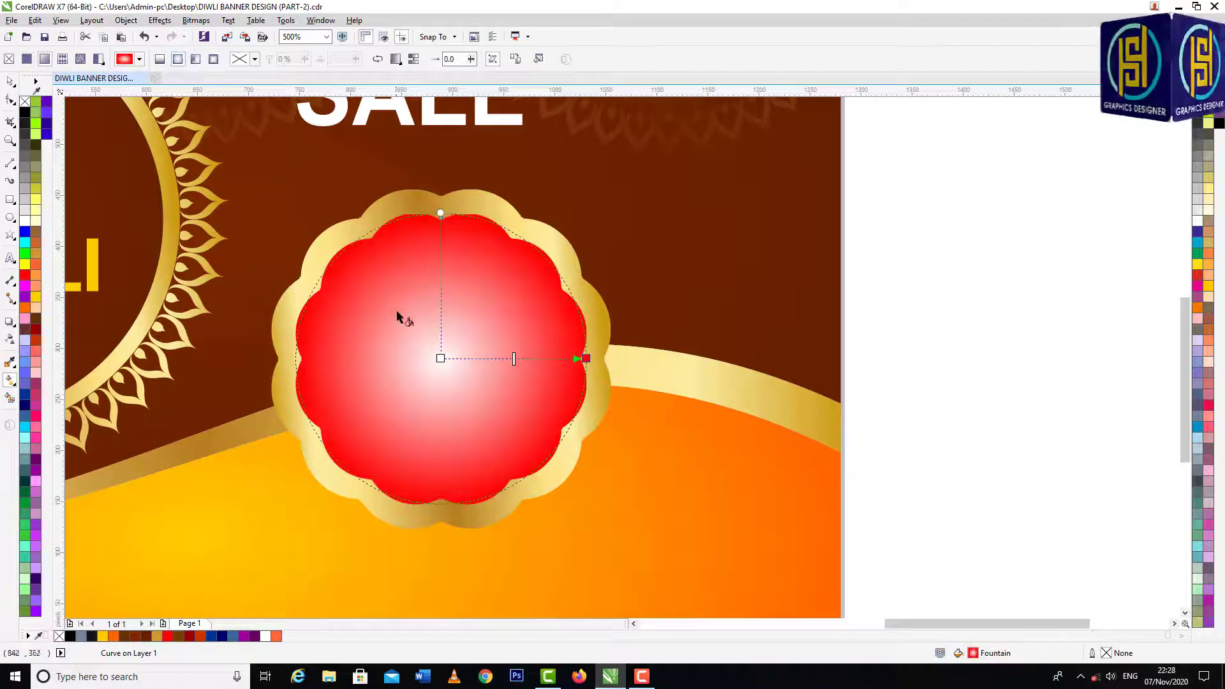
click(37, 325)
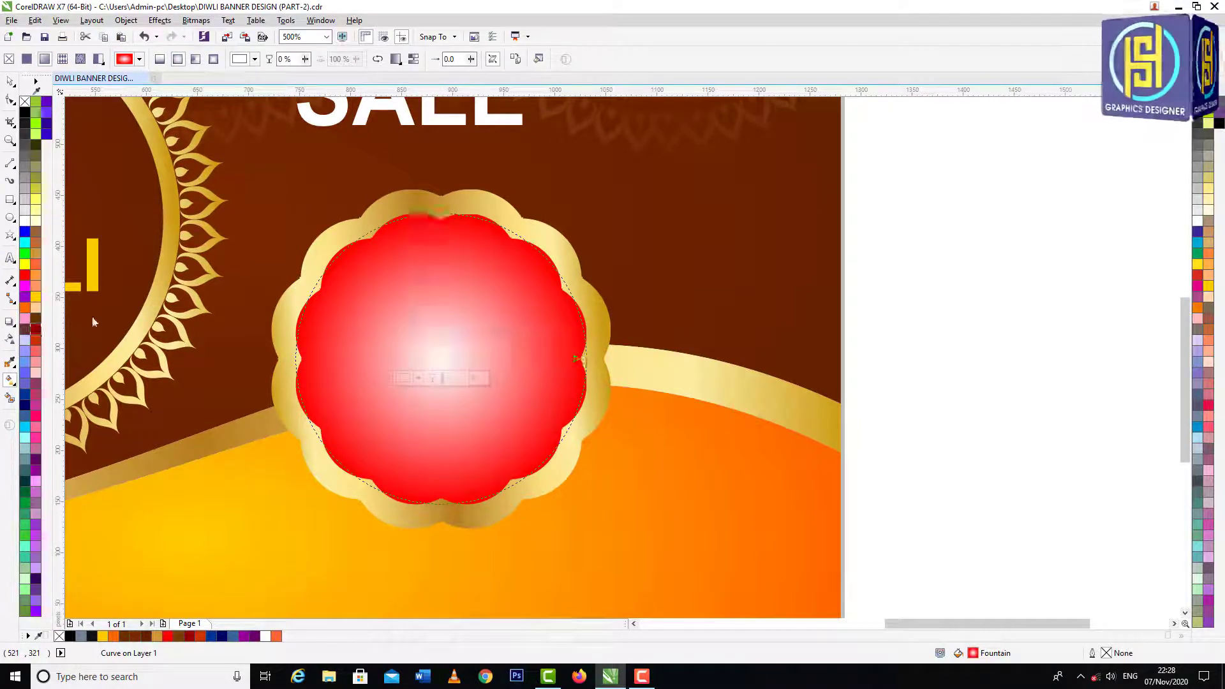
click(378, 59)
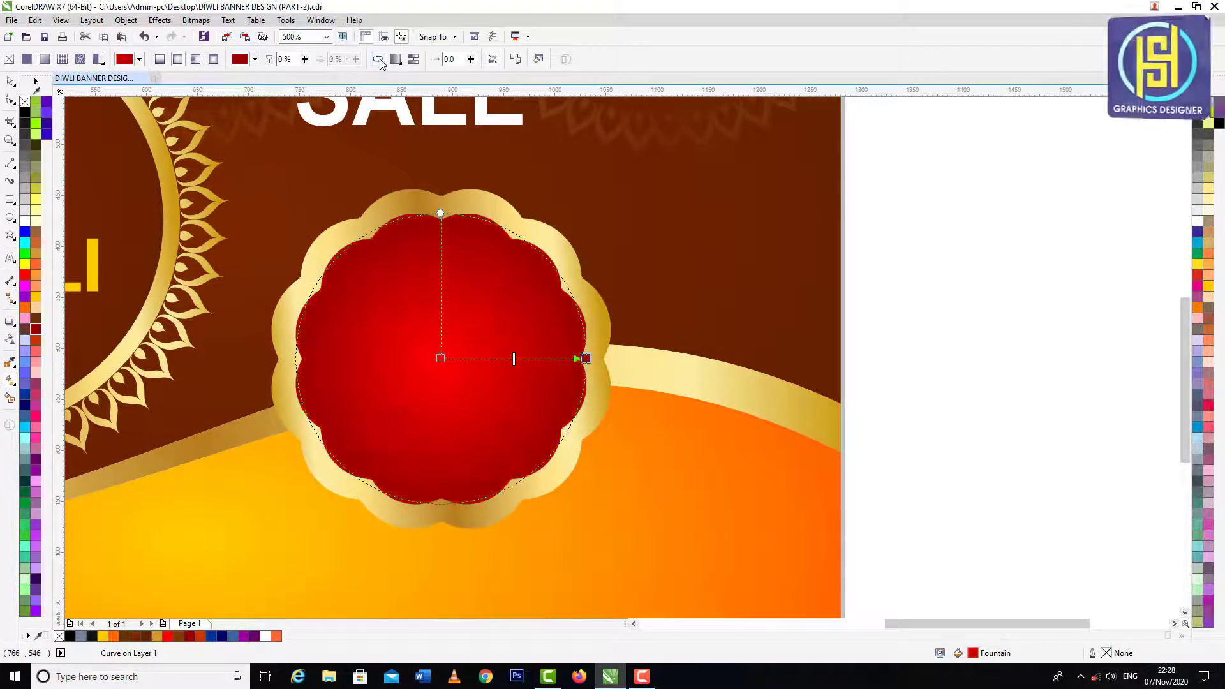
key(space)
click(919, 330)
Enlarge the red inner badge about its centre to about 304 px wide and group it with the gold outer badge
click(538, 370)
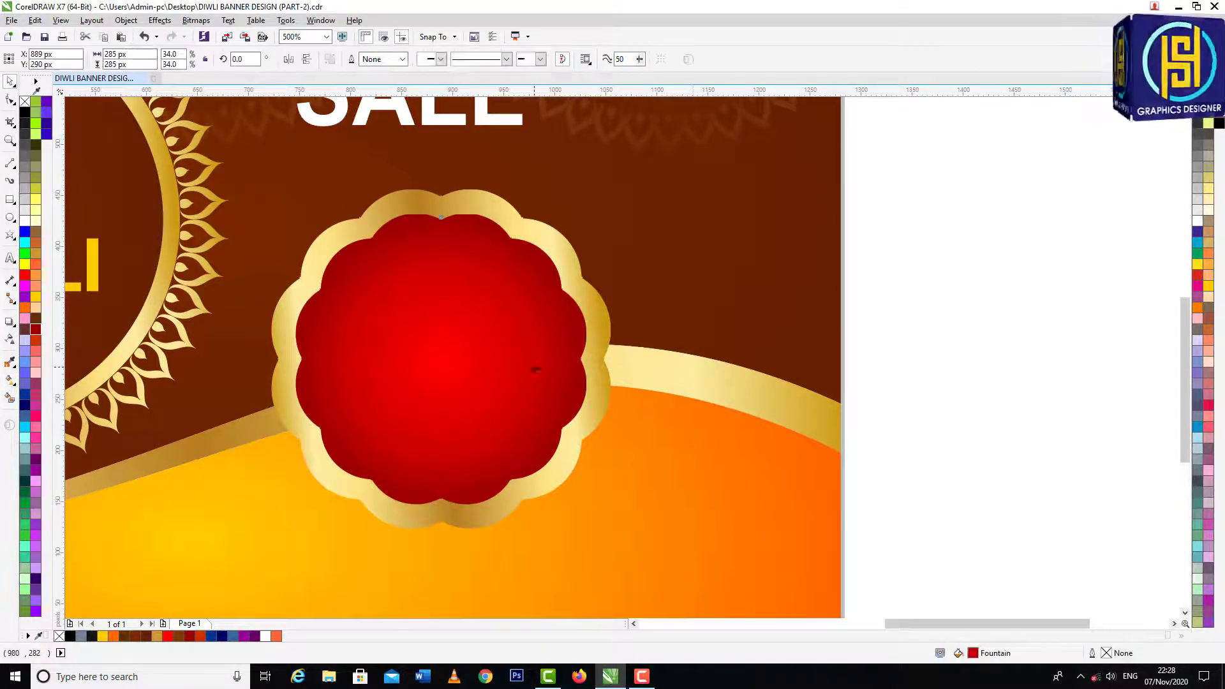
drag(591, 507, 599, 514)
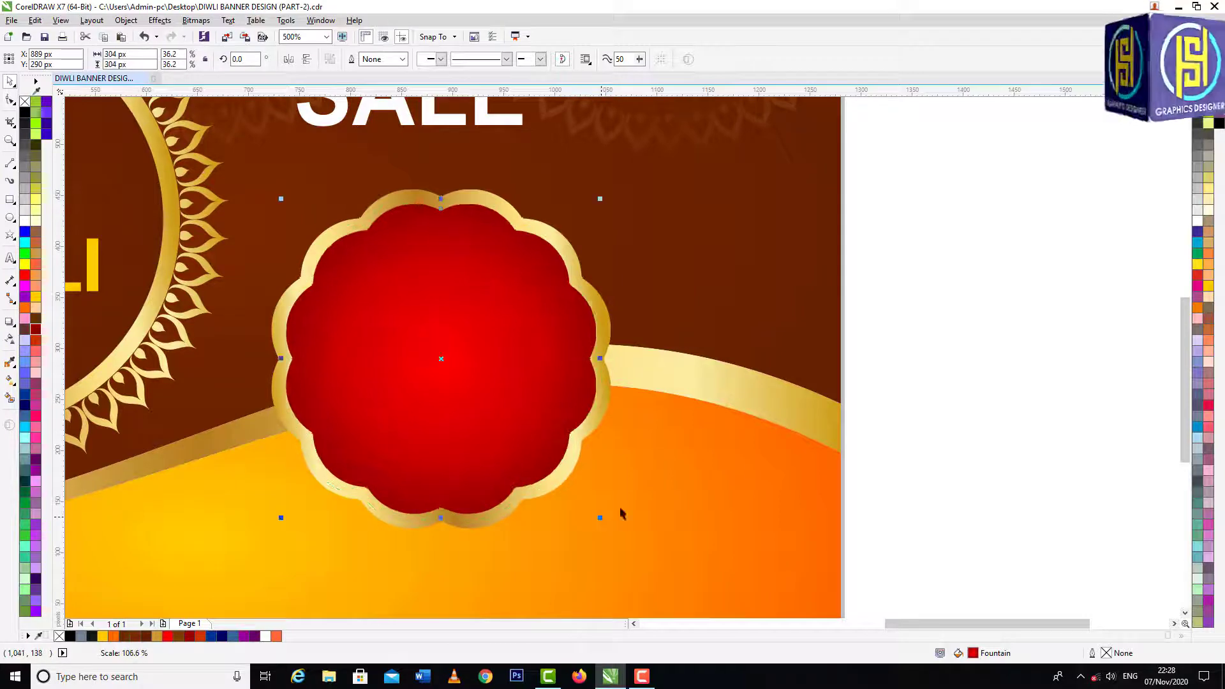
key(Escape)
scroll(699, 277, down, 1)
drag(825, 208, 469, 428)
key(ctrl+g)
Move the badge group slightly up and centre it horizontally under the SUPER SALE text
drag(615, 317, 620, 303)
shift+click(618, 146)
key(c)
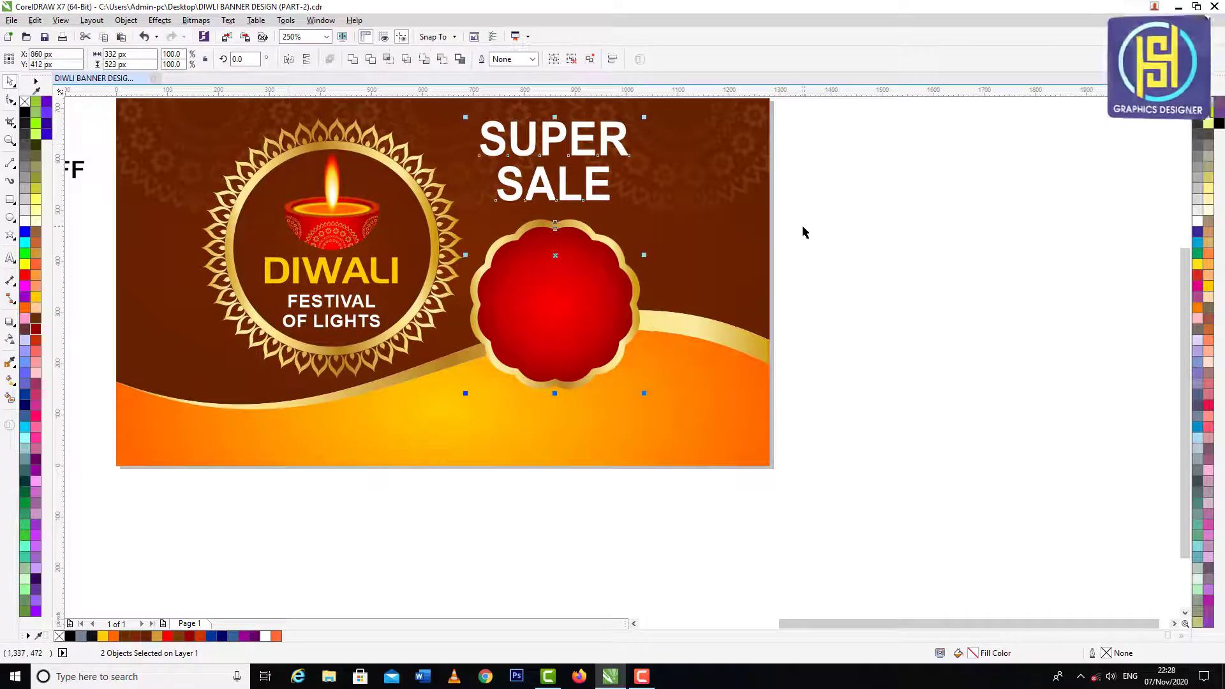
click(869, 249)
Enlarge the badge group to about 372 px wide and realign its centre with the SUPER SALE text
scroll(602, 287, down, 2)
scroll(605, 323, up, 2)
click(612, 337)
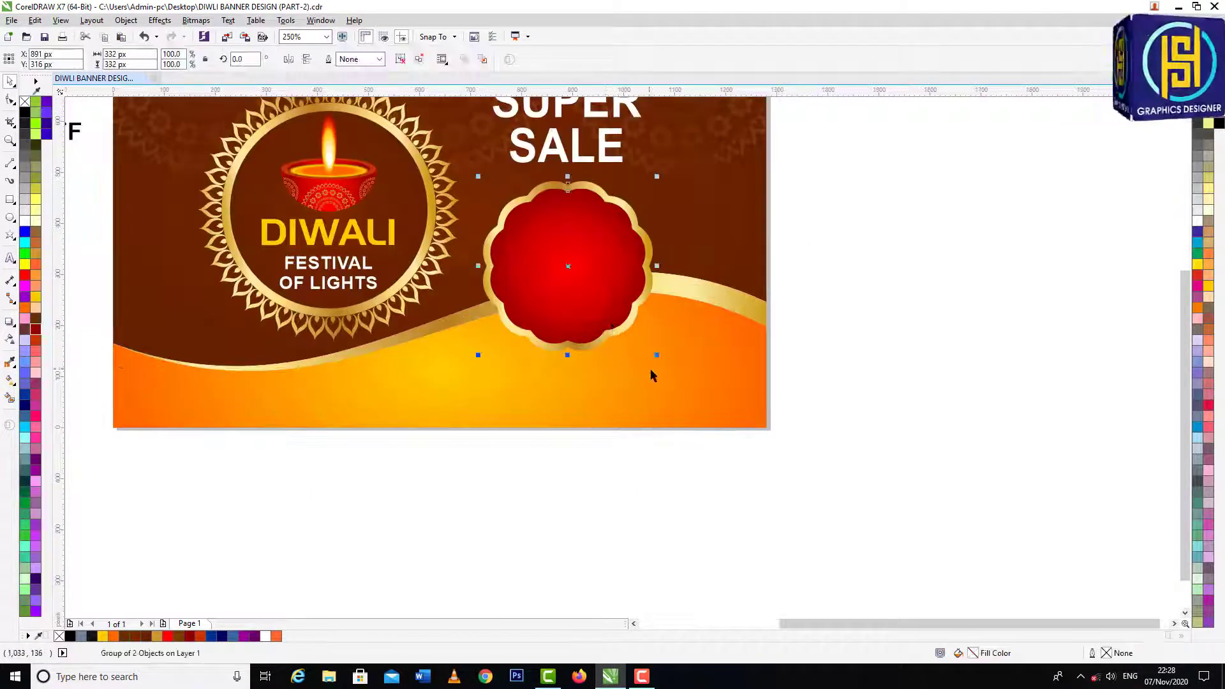
drag(656, 357, 661, 329)
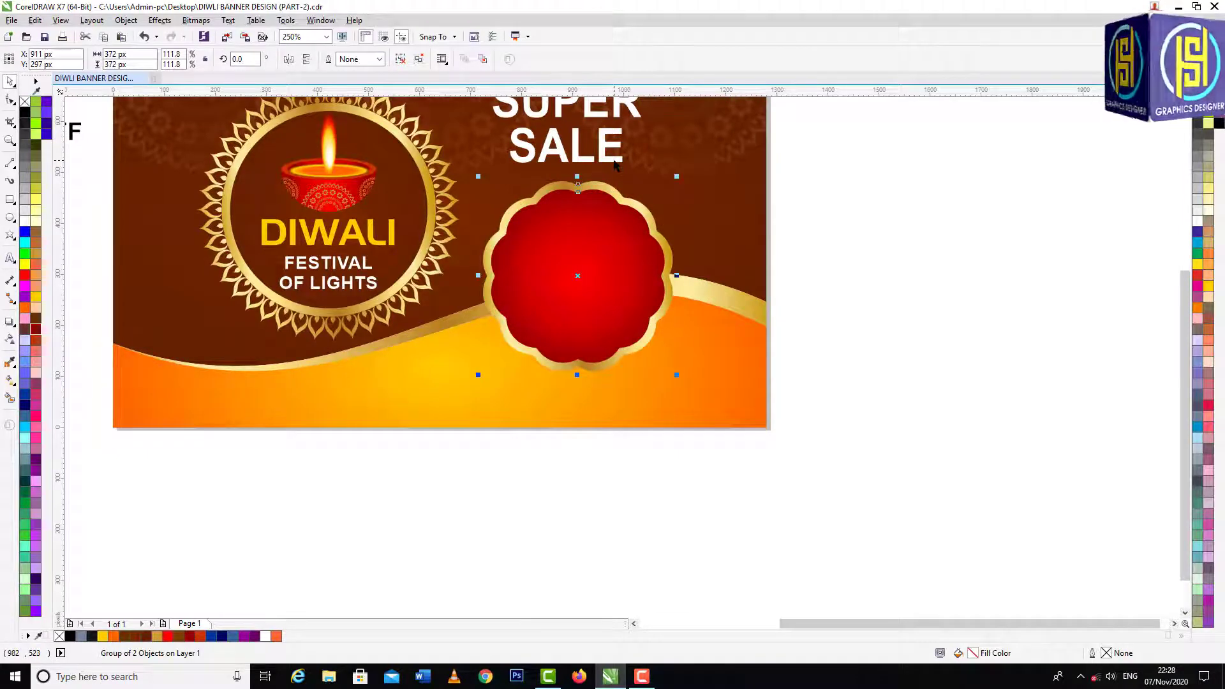
shift+click(614, 162)
key(c)
click(831, 202)
scroll(579, 318, down, 1)
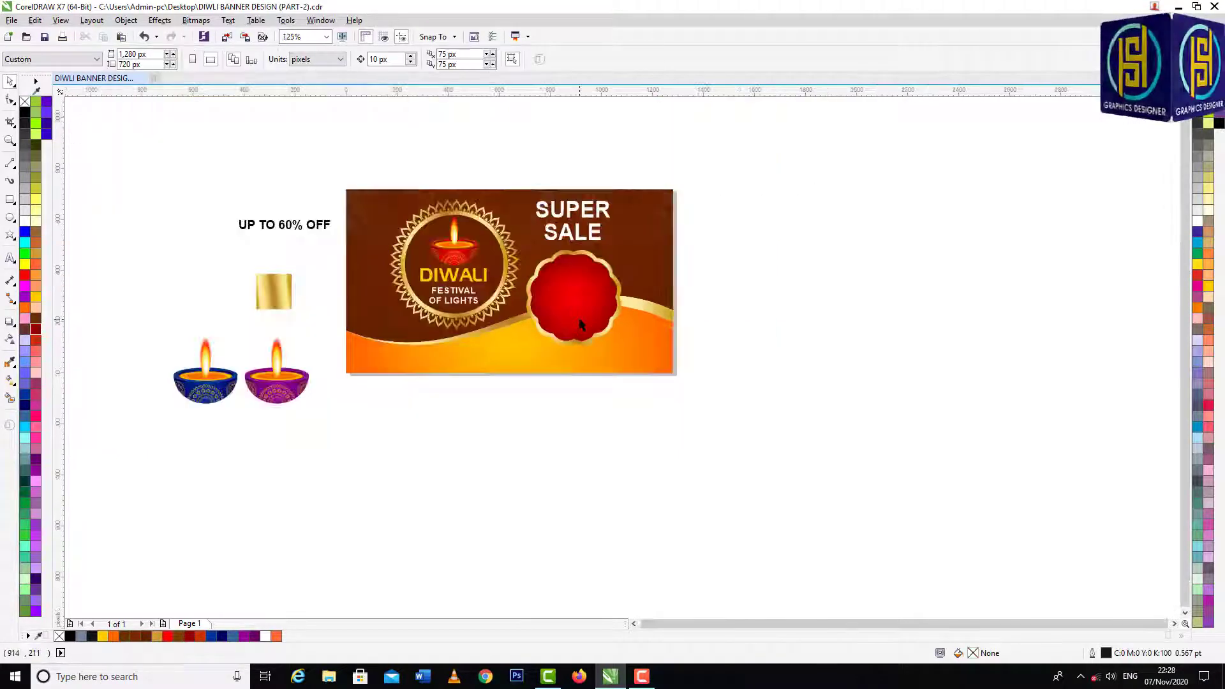
Move the UP TO 60% OFF text to the blank area right of the banner and split it into three separate lines
drag(317, 231, 779, 244)
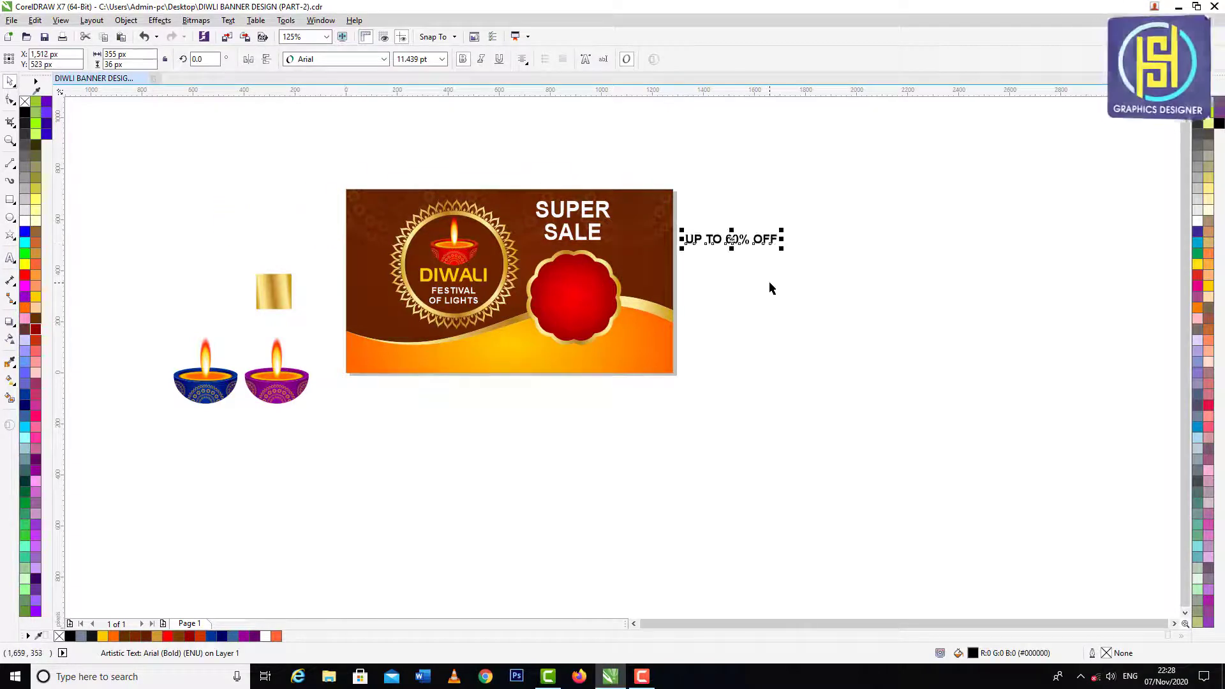
scroll(720, 244, up, 4)
double_click(740, 228)
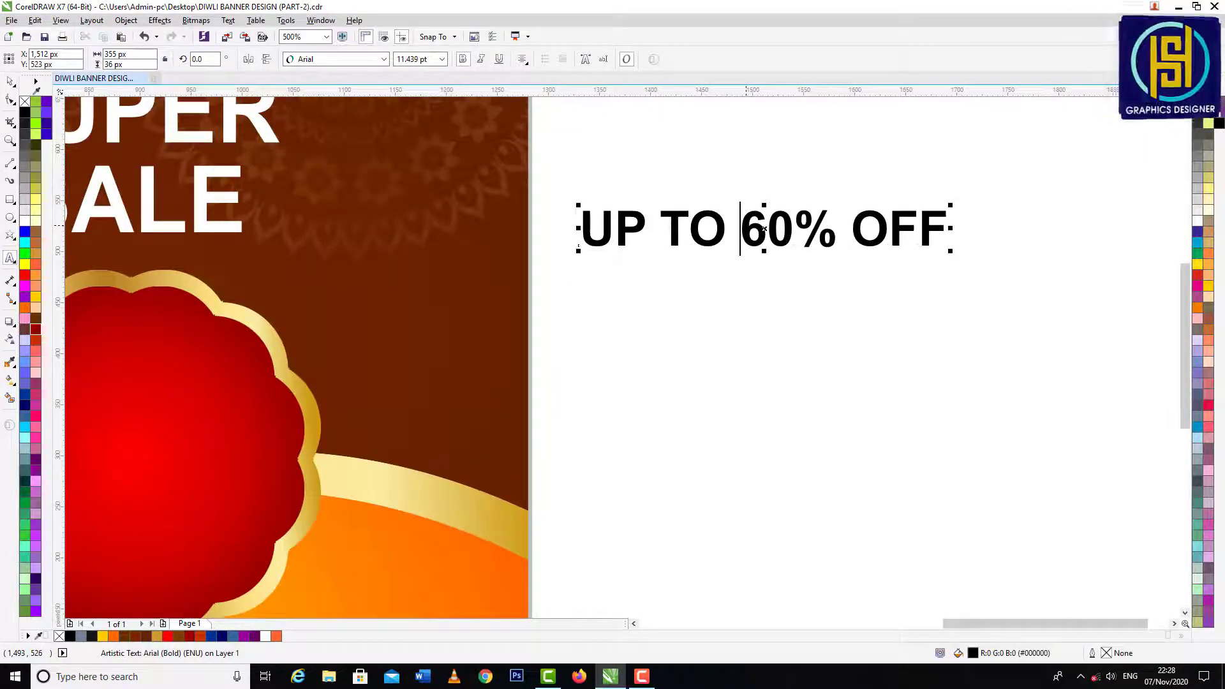
key(Return)
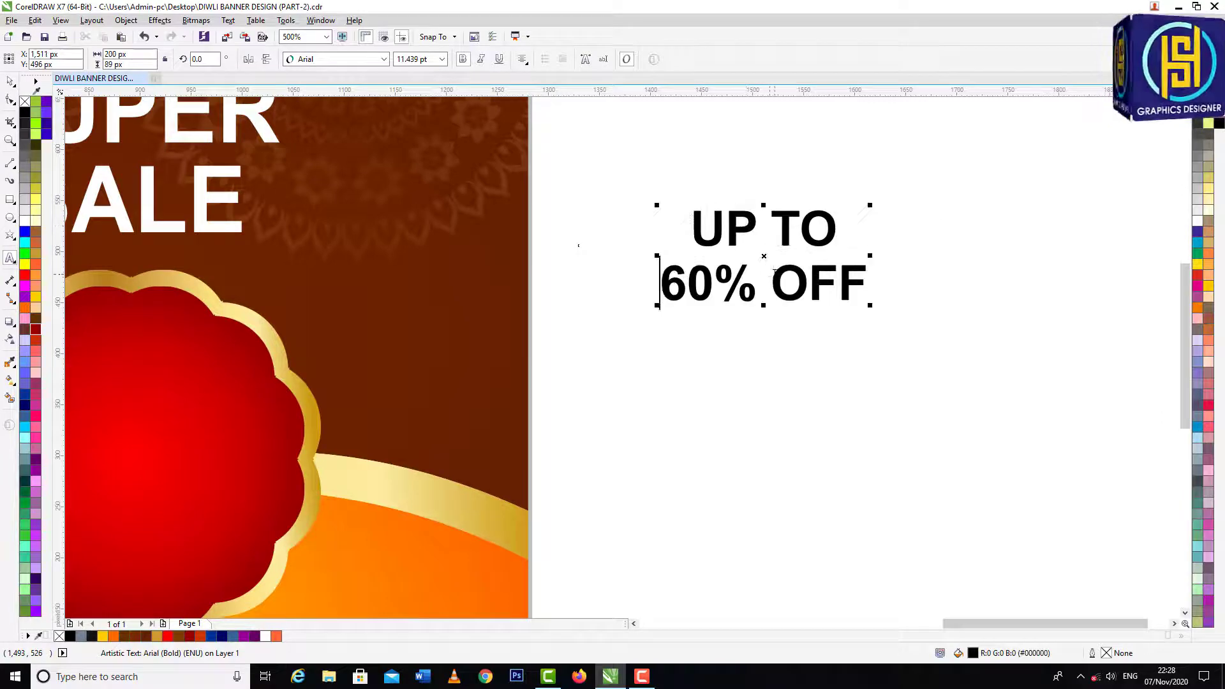
click(772, 275)
key(BackSpace)
key(Return)
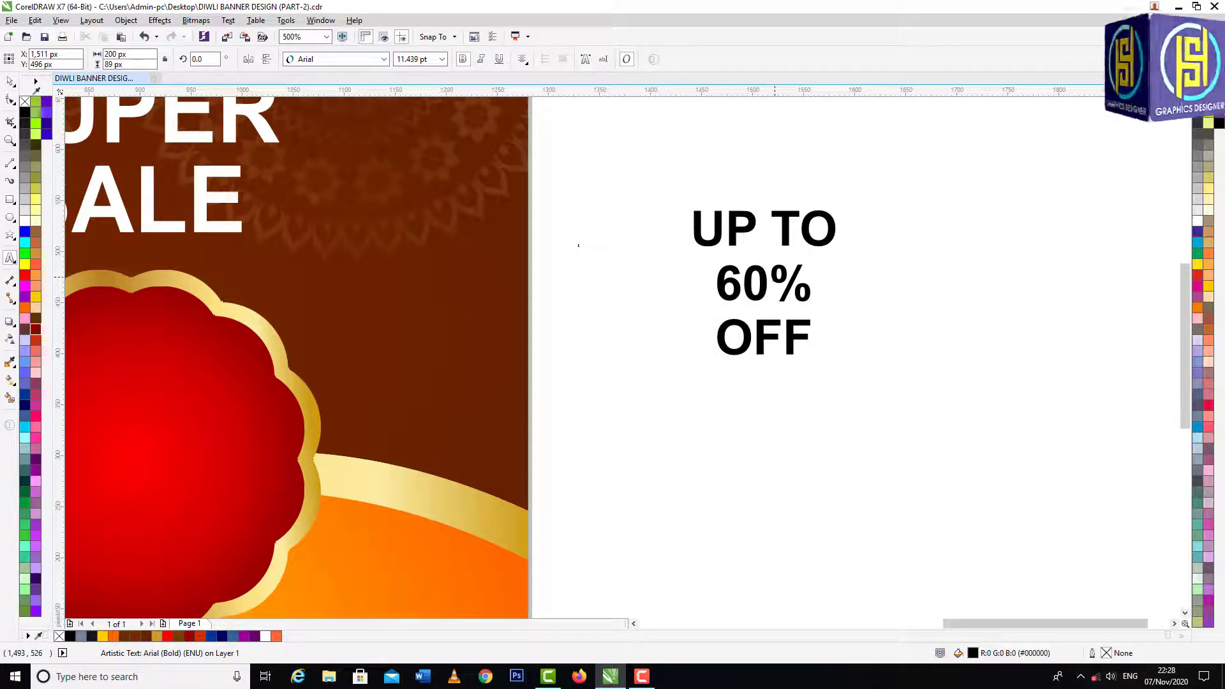
key(ctrl+space)
click(773, 410)
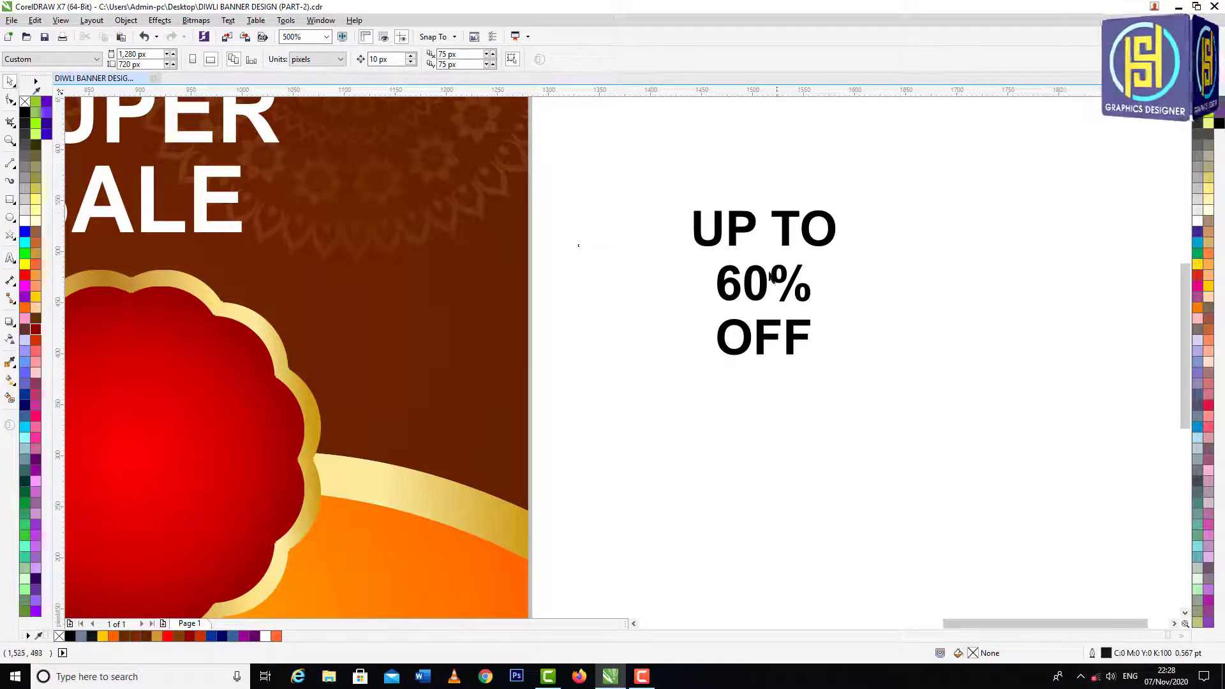
Place the 60%, UP TO and OFF texts on the red badge and spread them apart vertically, with 60% in the middle
drag(768, 280, 131, 430)
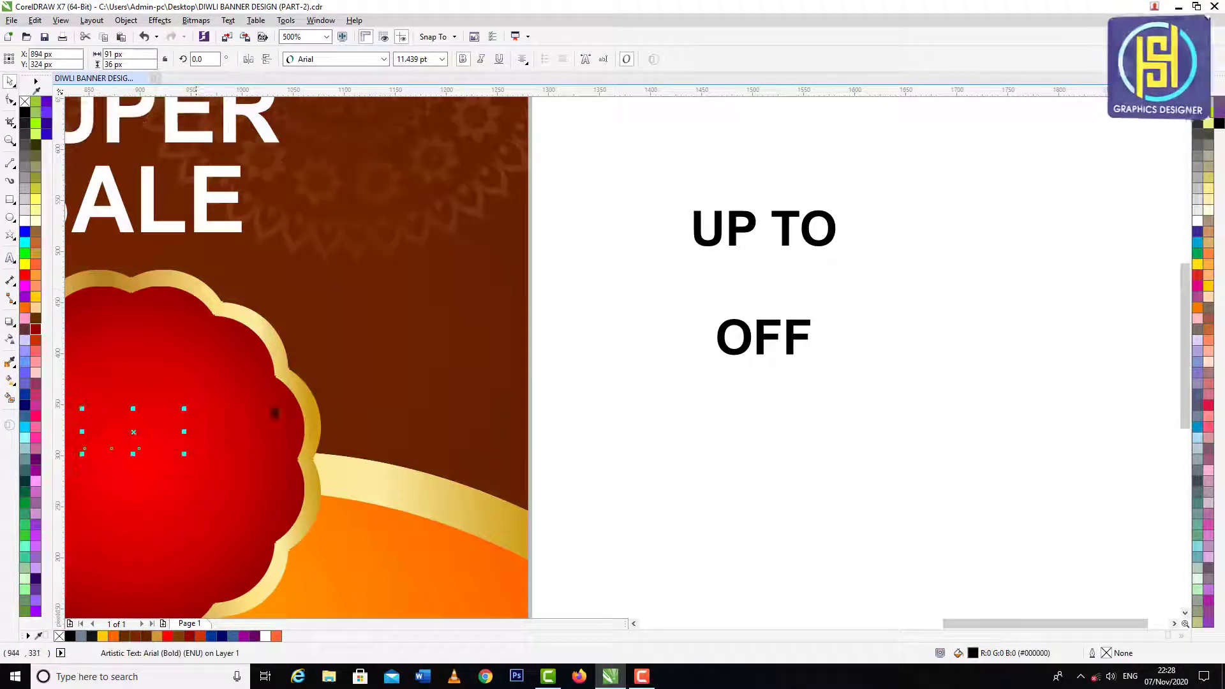
scroll(482, 362, down, 2)
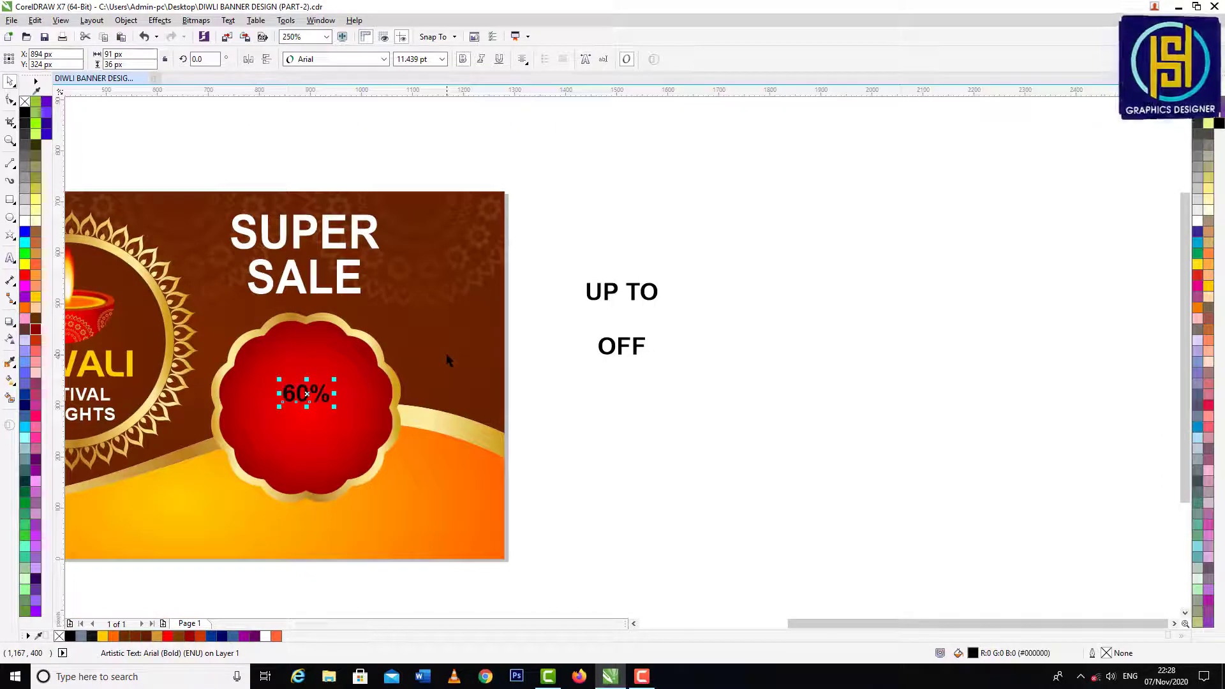
drag(562, 231, 708, 431)
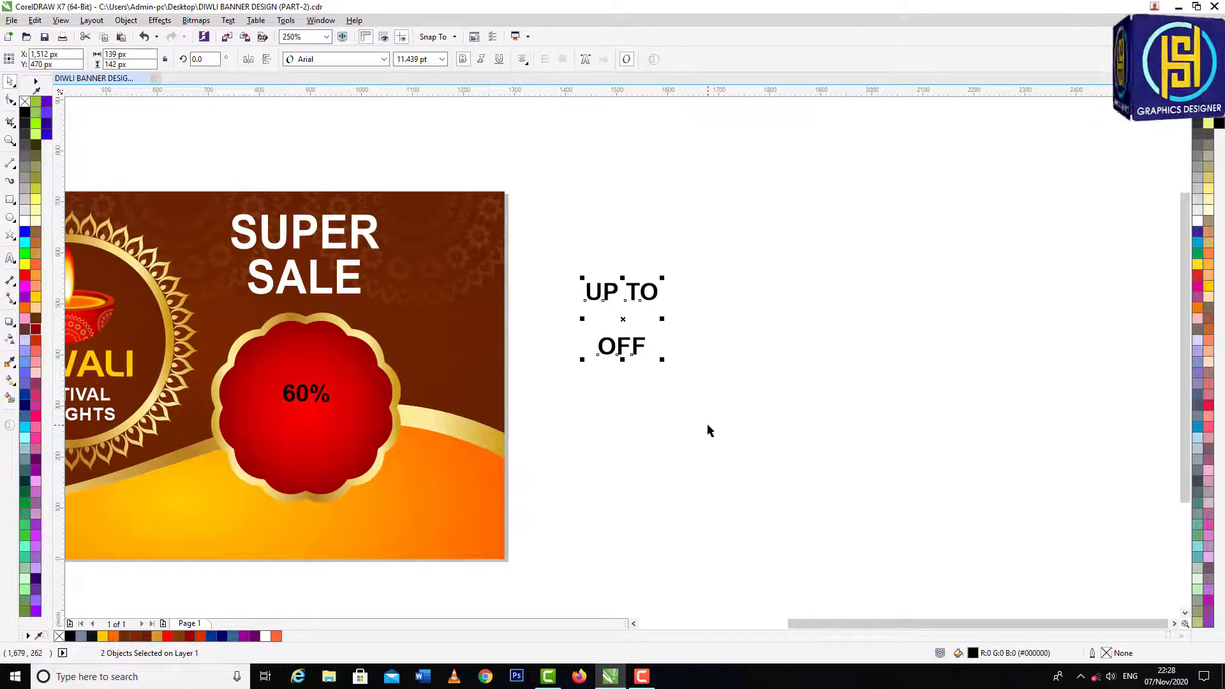
drag(649, 290, 335, 366)
click(707, 347)
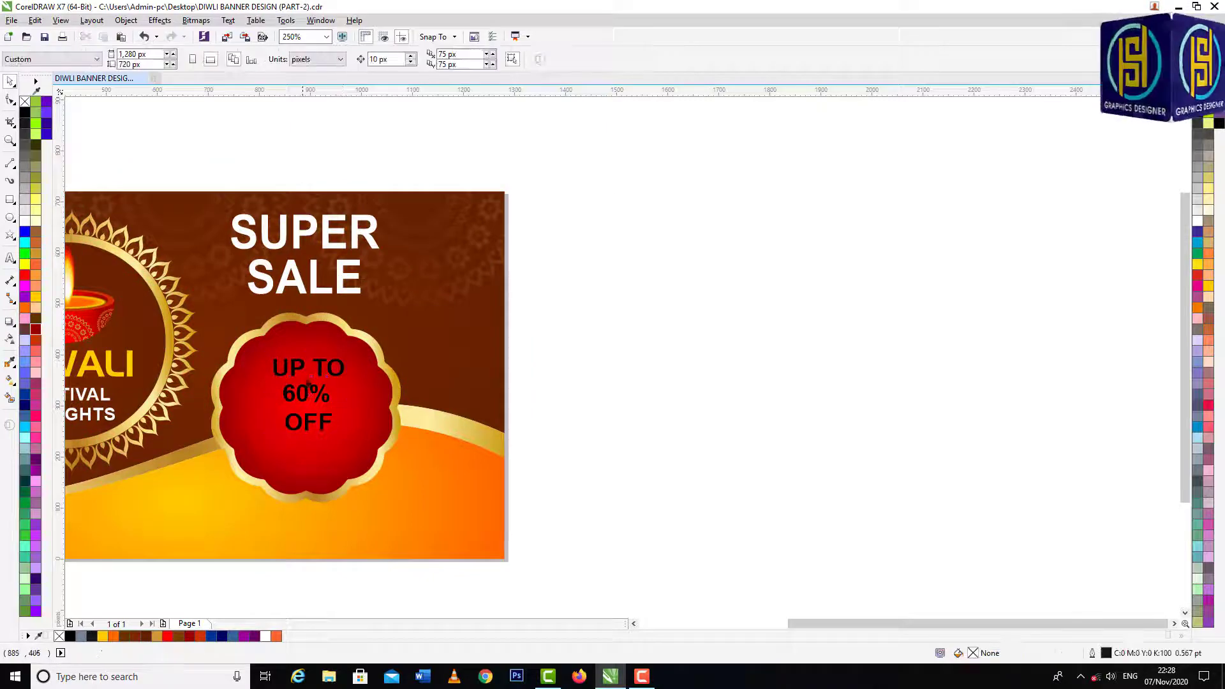
scroll(243, 459, up, 2)
drag(358, 386, 359, 456)
drag(414, 282, 414, 243)
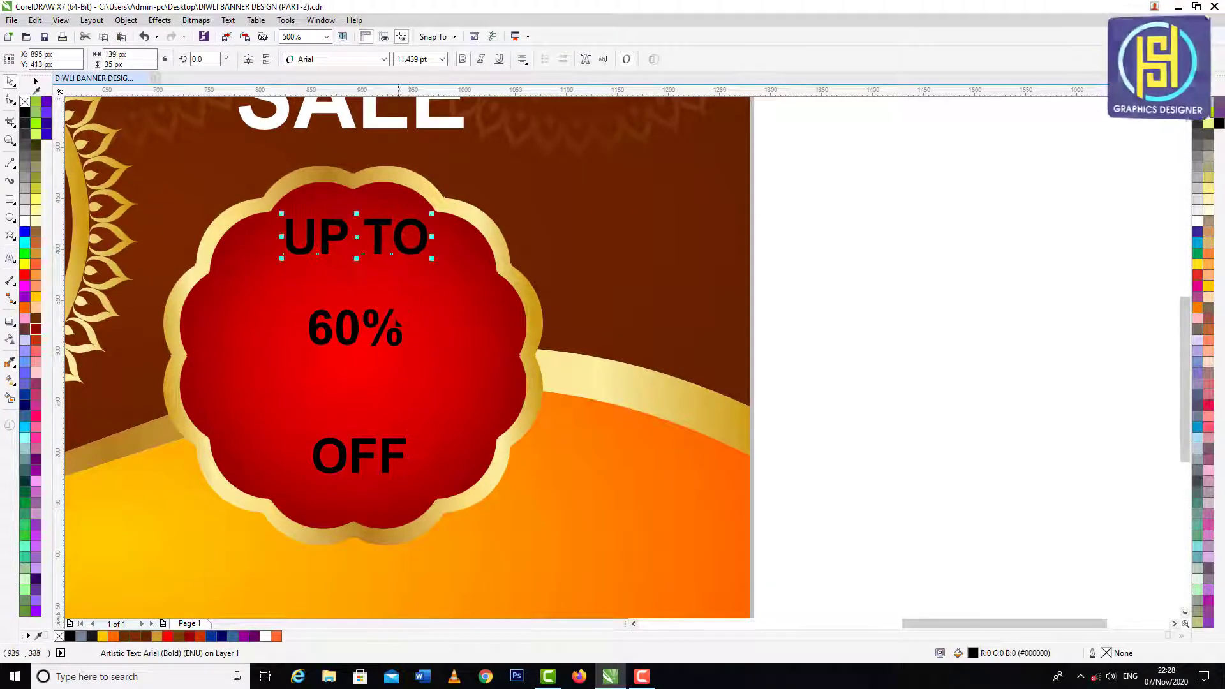
Enlarge the 60% text to span most of the badge's width and fill it with golden yellow
click(390, 323)
drag(391, 322, 505, 445)
click(36, 297)
Centre the 60% text horizontally and vertically on the badge
shift+click(515, 323)
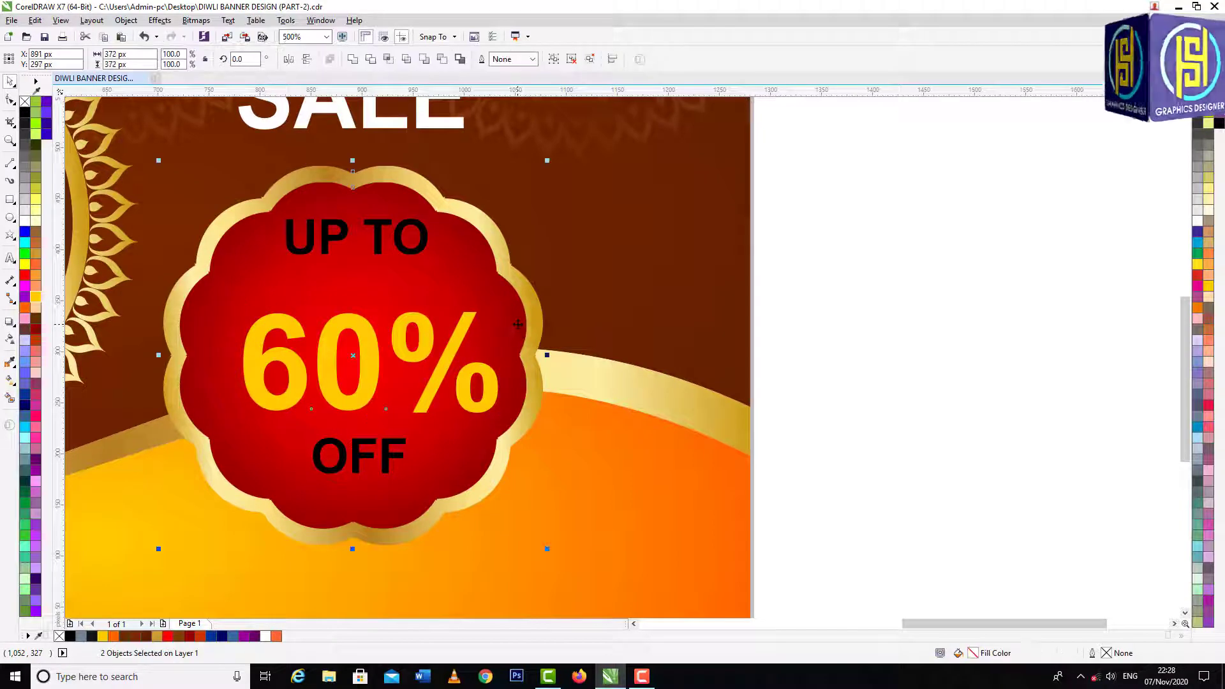
key(c)
click(919, 366)
click(457, 317)
shift+click(485, 281)
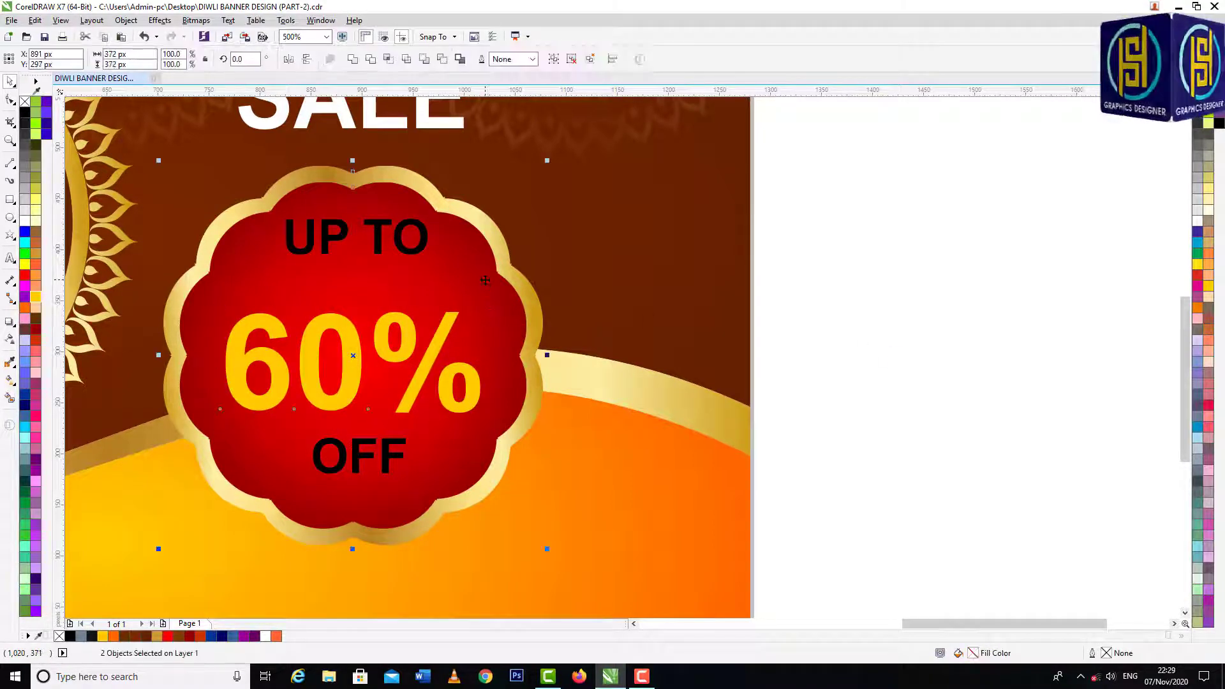
key(e)
click(836, 309)
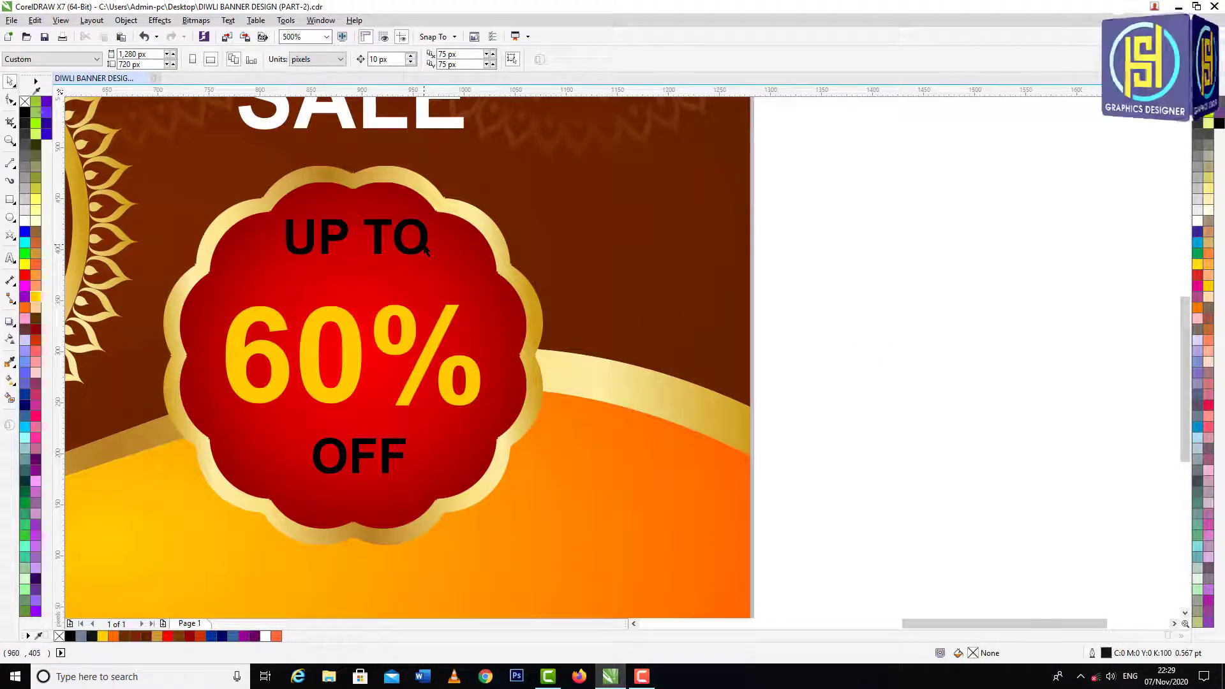
Bring the UP TO and OFF texts closer to the 60% text and fill both with white
drag(426, 251, 426, 276)
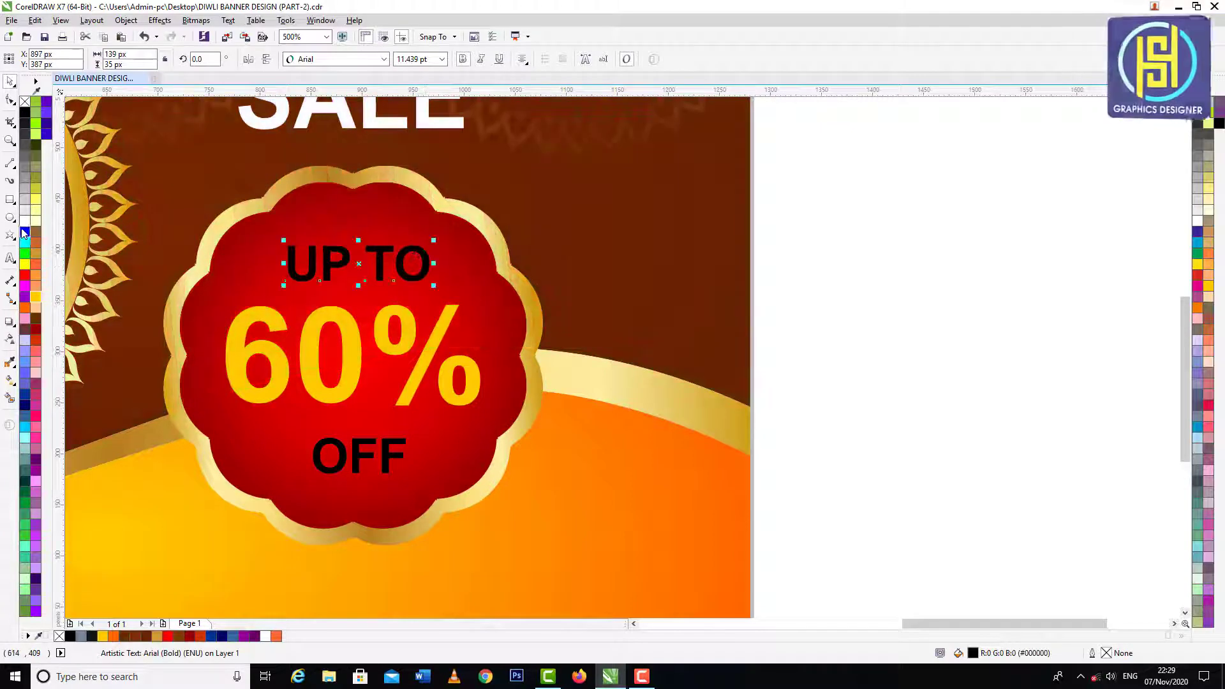
click(24, 222)
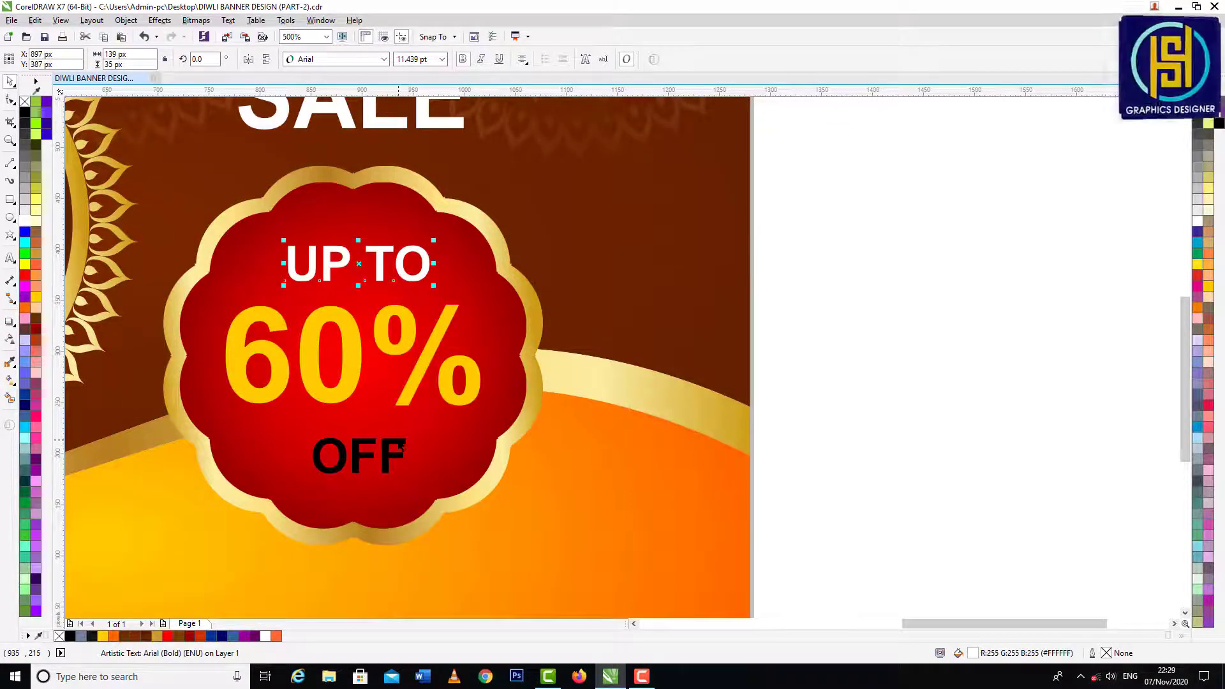
drag(401, 439, 400, 423)
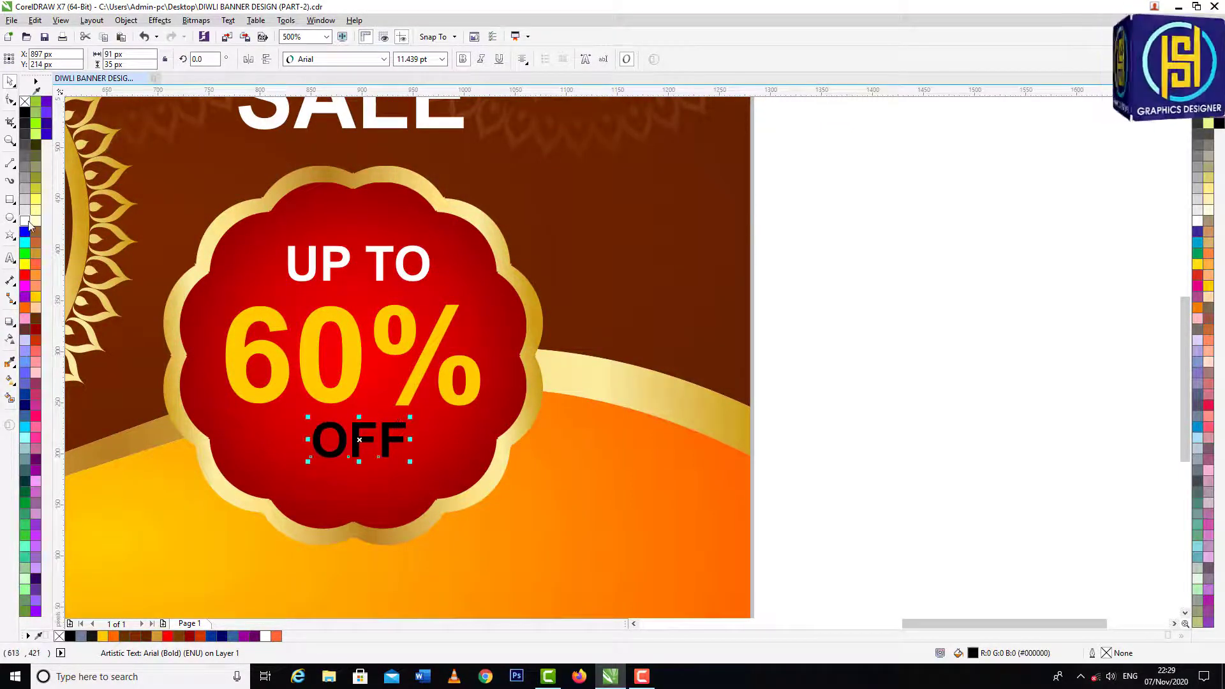
click(24, 222)
Align the UP TO and OFF texts with the badge's horizontal centre
shift+click(421, 257)
shift+click(533, 290)
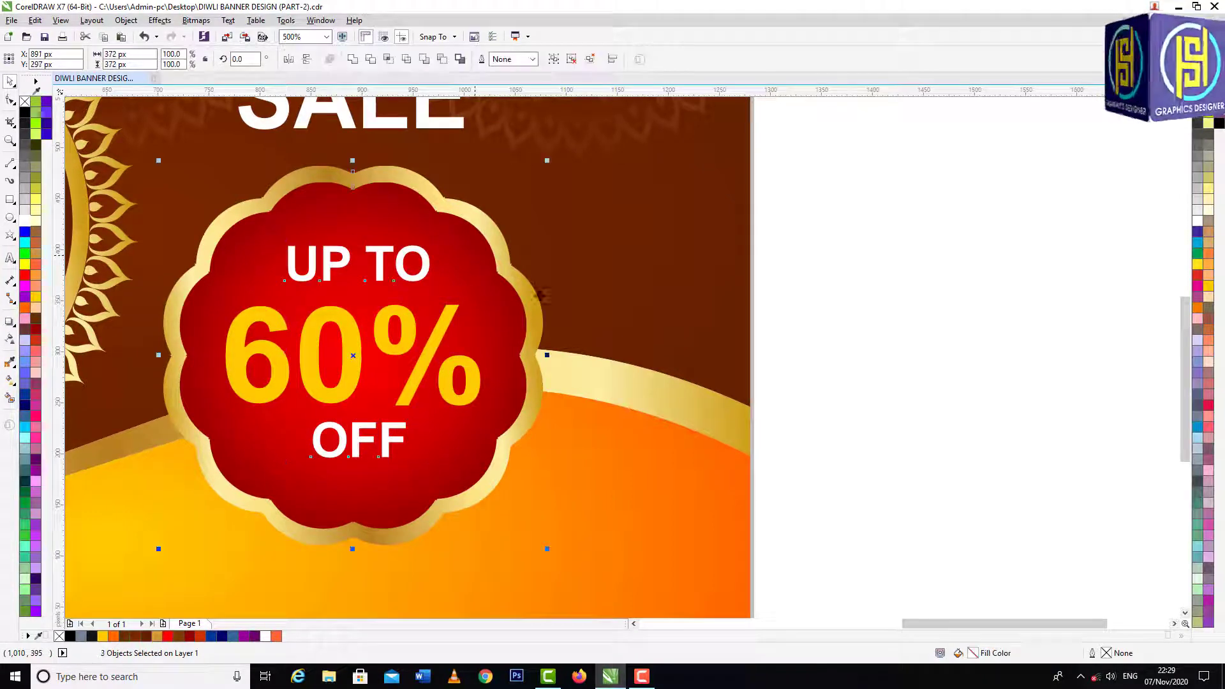
key(c)
click(879, 366)
Enlarge the UP TO and OFF texts to about 13.5 pt and adjust the UP TO text's spacing above 60%
click(392, 431)
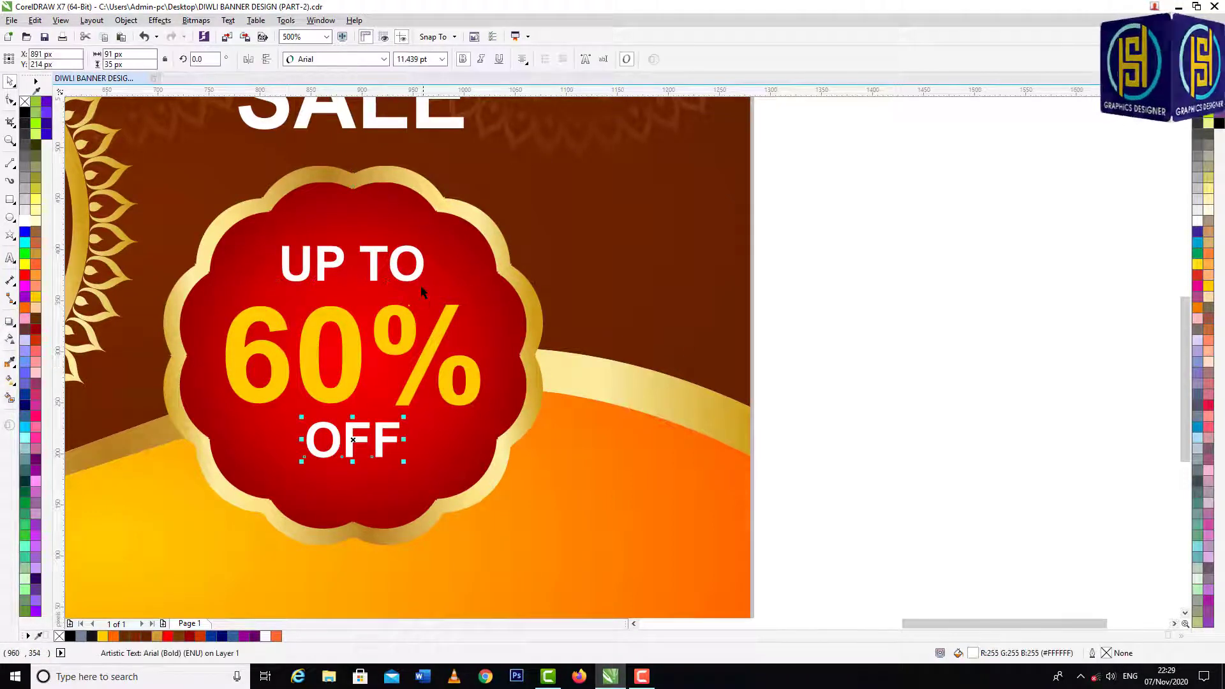
shift+click(418, 265)
drag(427, 462, 444, 481)
click(825, 429)
drag(427, 268, 428, 287)
click(401, 445)
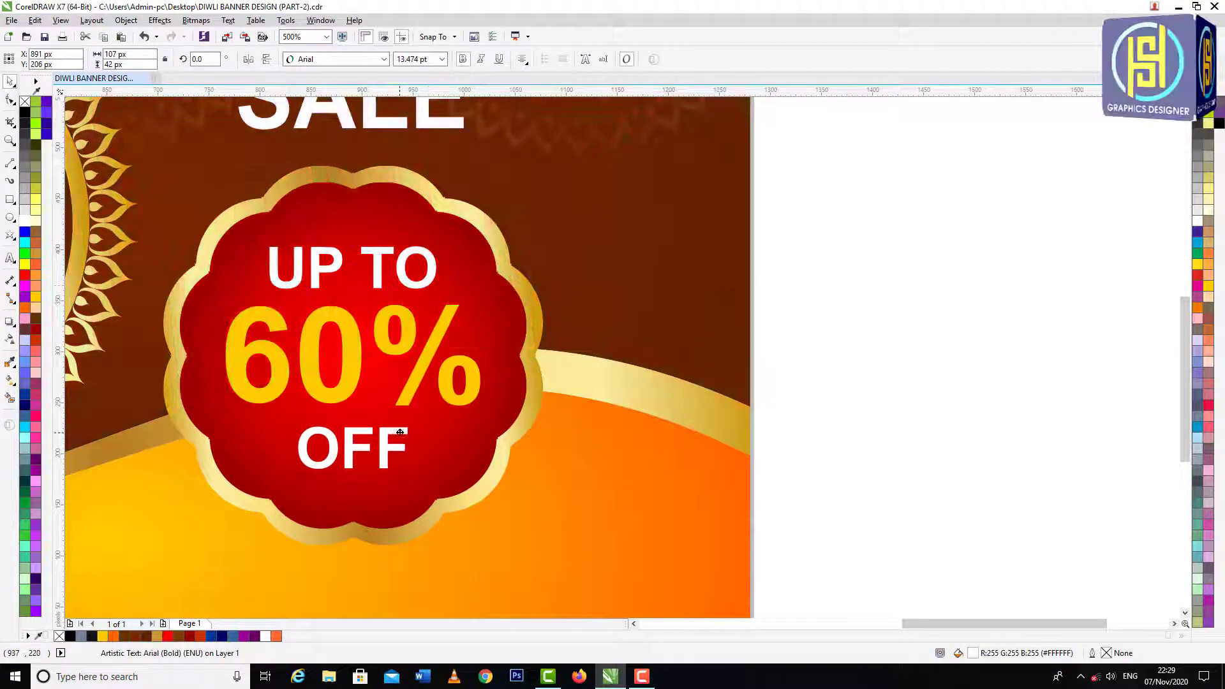
click(902, 271)
Group the discount texts with the badge, shrink the group slightly and nudge it to the right
scroll(717, 263, down, 2)
drag(767, 183, 429, 424)
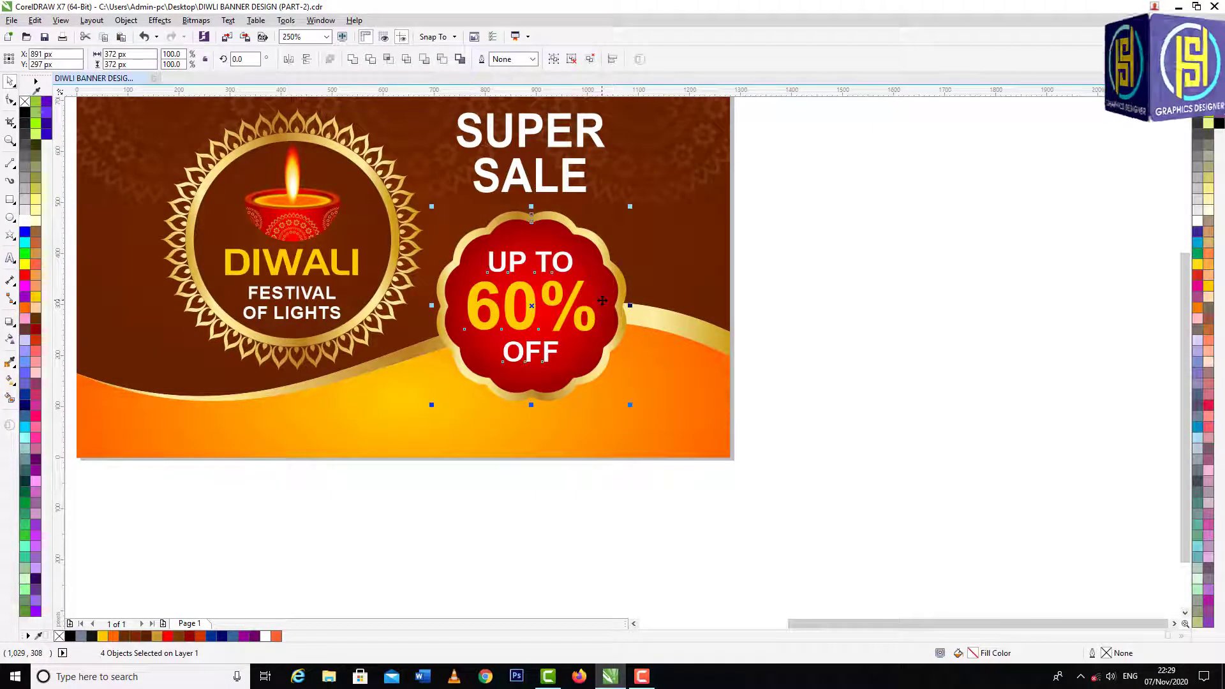
key(ctrl+g)
drag(629, 208, 621, 215)
key(Right)
click(808, 295)
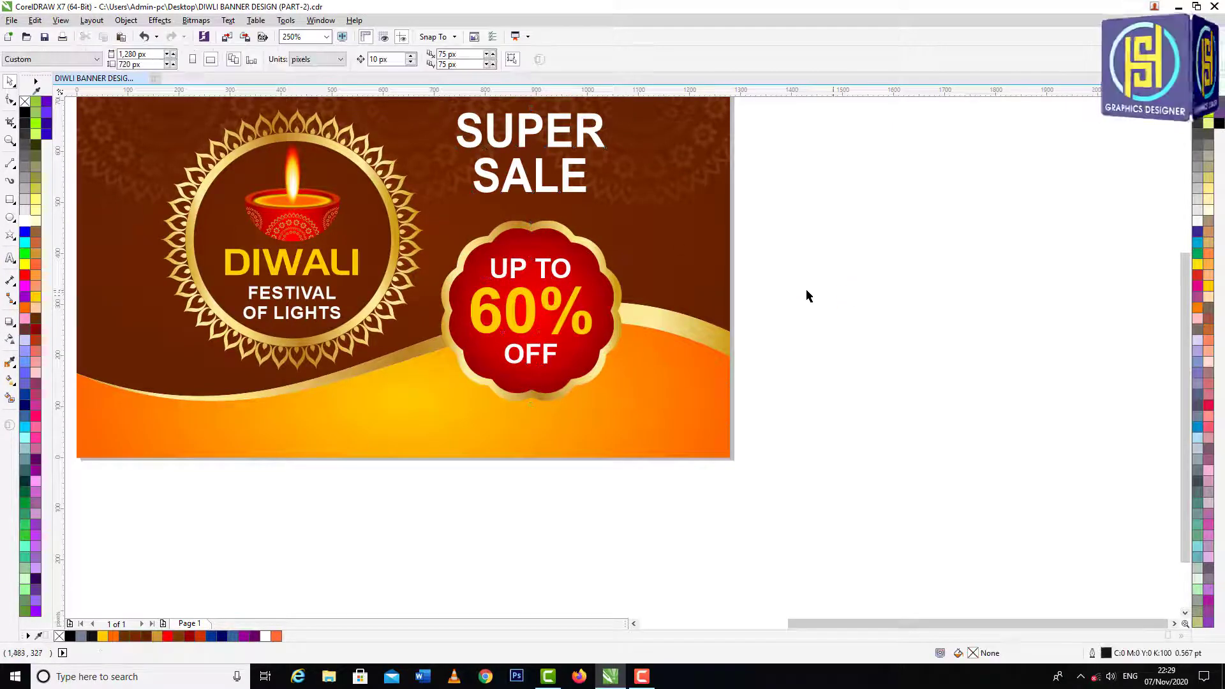
Move the gold gradient sample square up and away from the banner to clear the workspace
scroll(621, 285, down, 2)
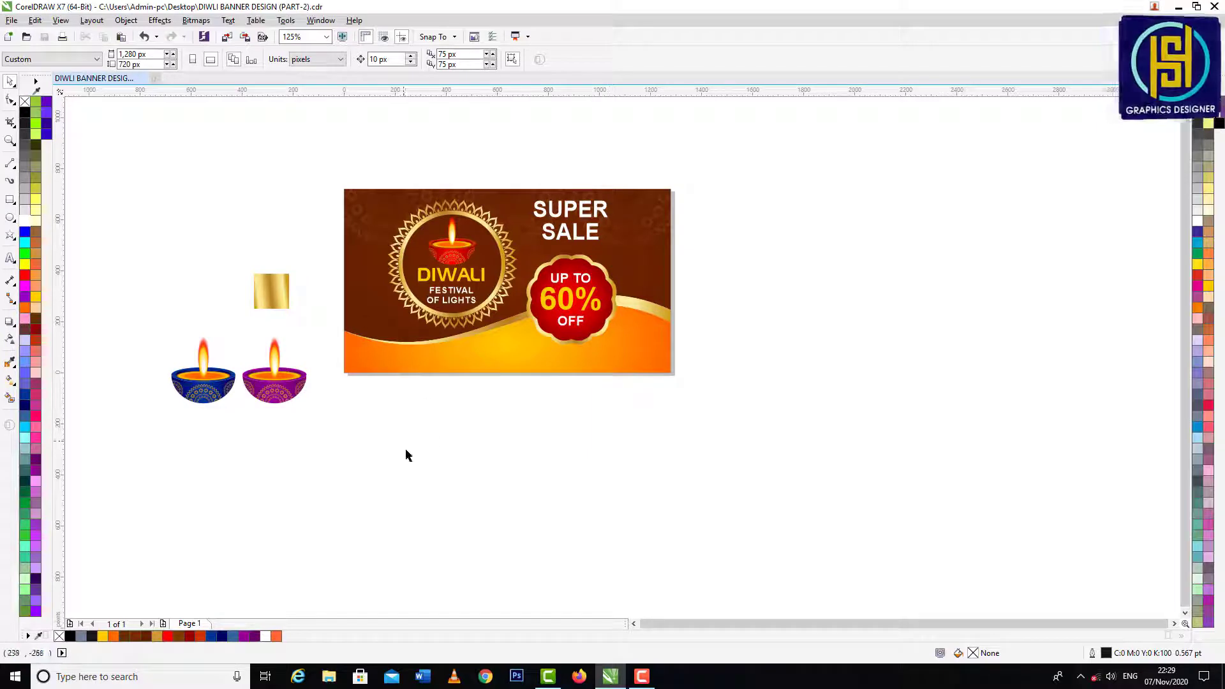
click(259, 294)
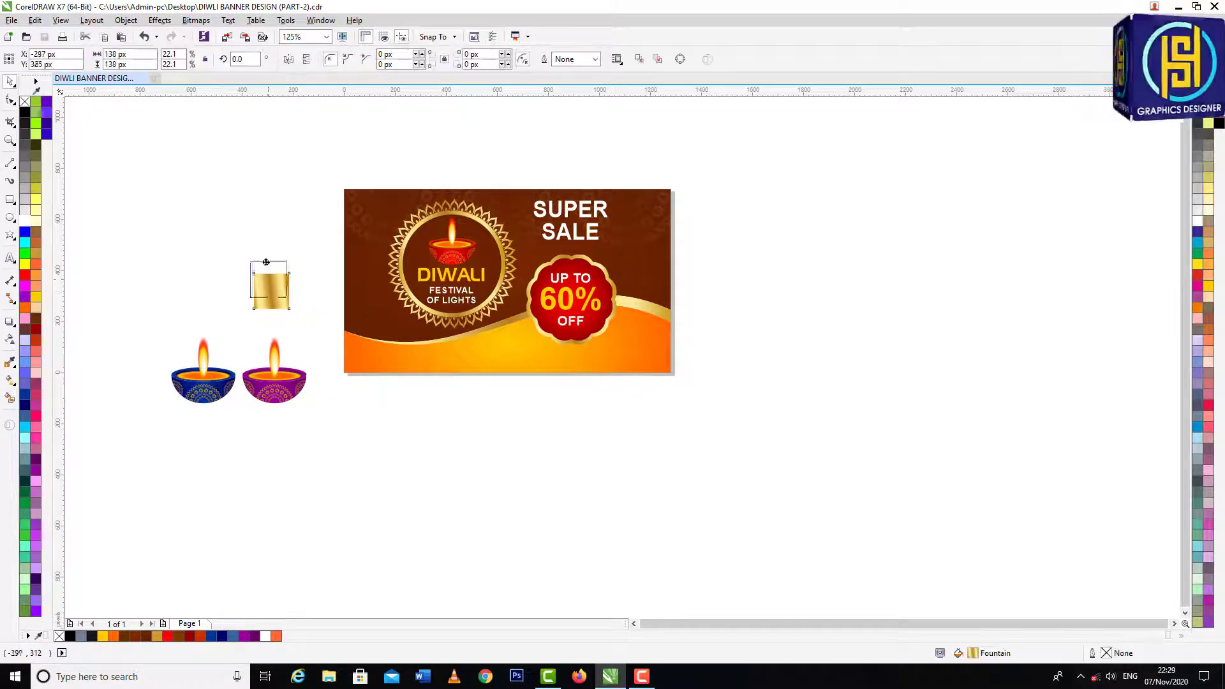
drag(259, 294, 199, 210)
click(300, 211)
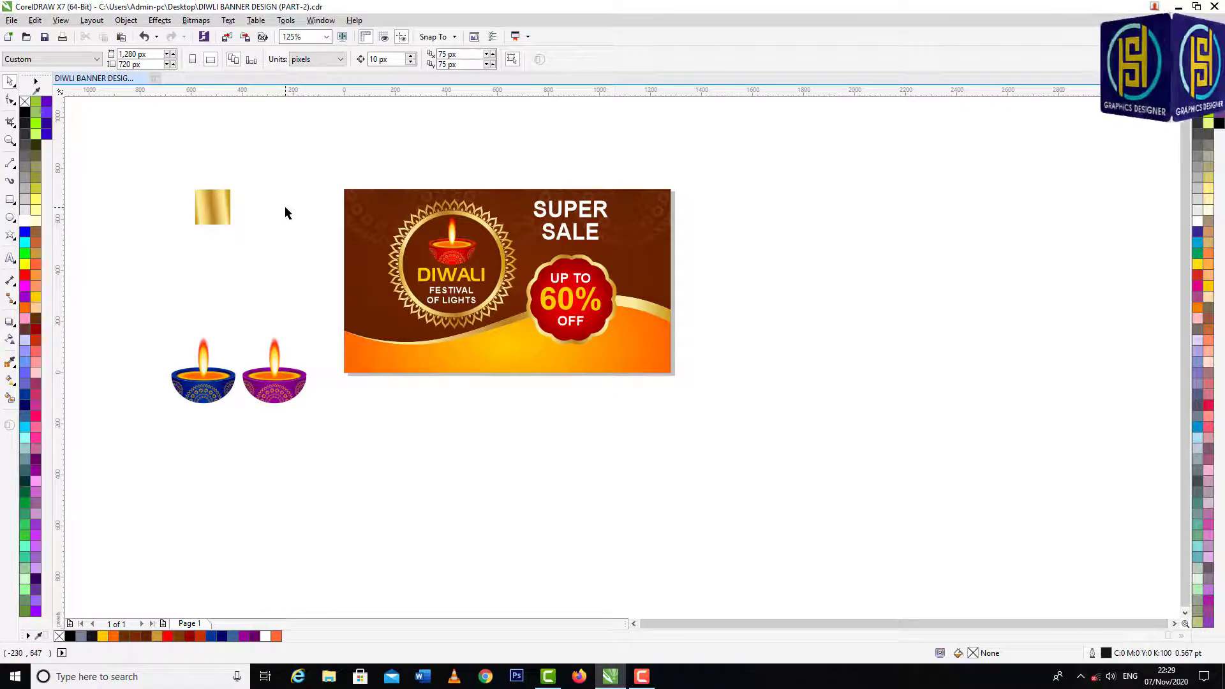
Draw a vertical line about 578 px long beside the banner and give it a yellow outline
scroll(285, 212, up, 1)
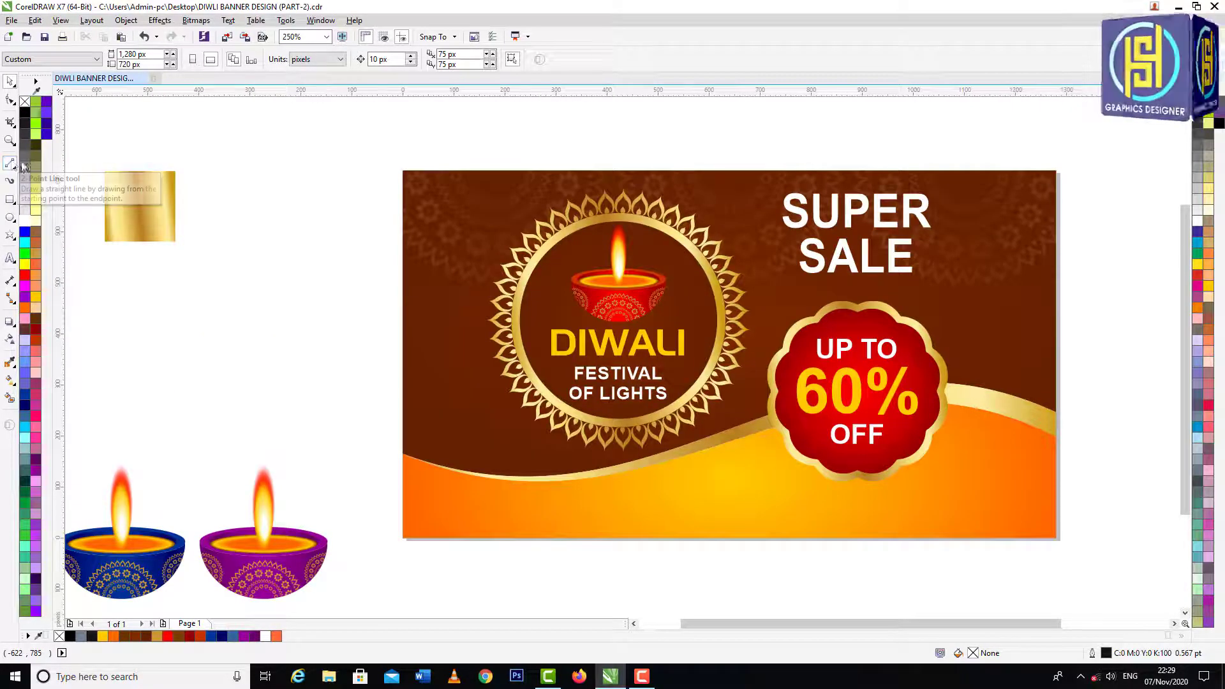
click(21, 165)
drag(286, 131, 296, 372)
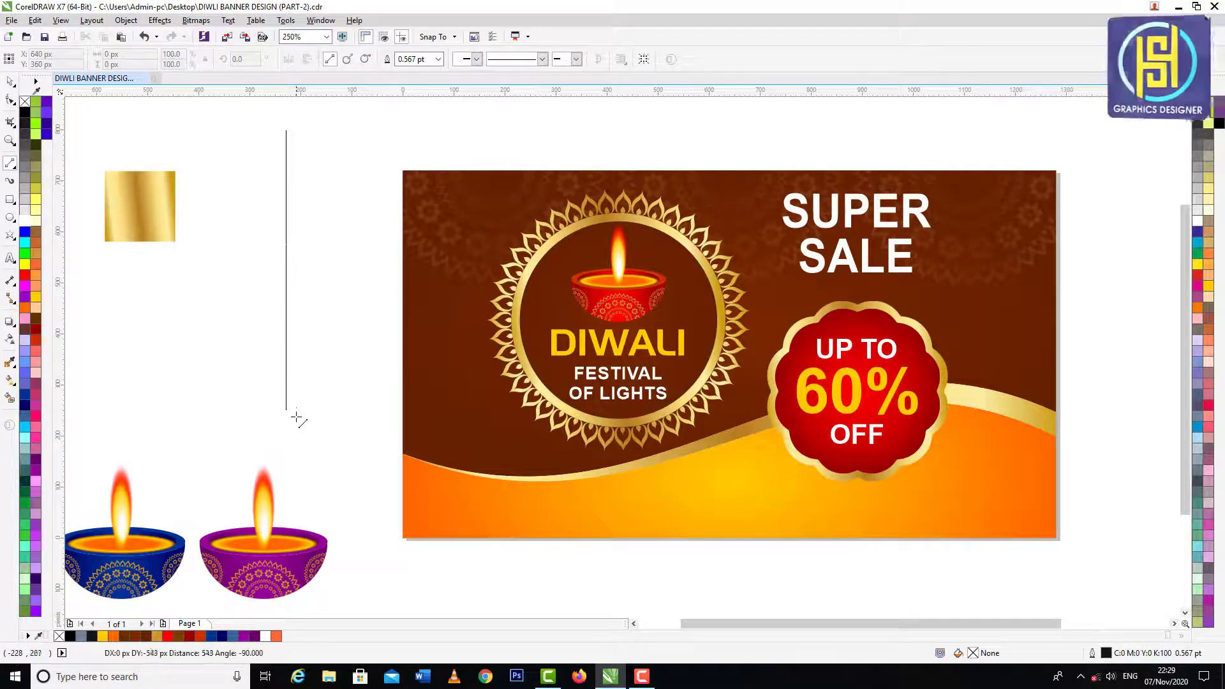
drag(296, 416, 305, 418)
key(space)
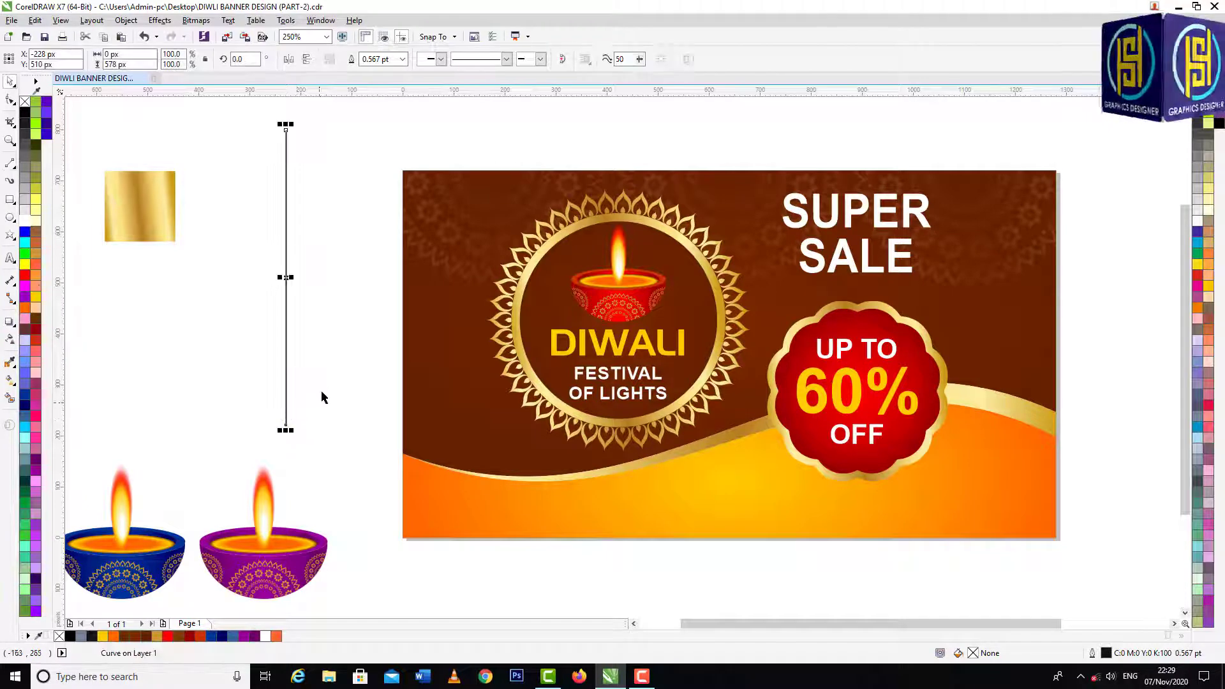
right_click(35, 297)
click(123, 133)
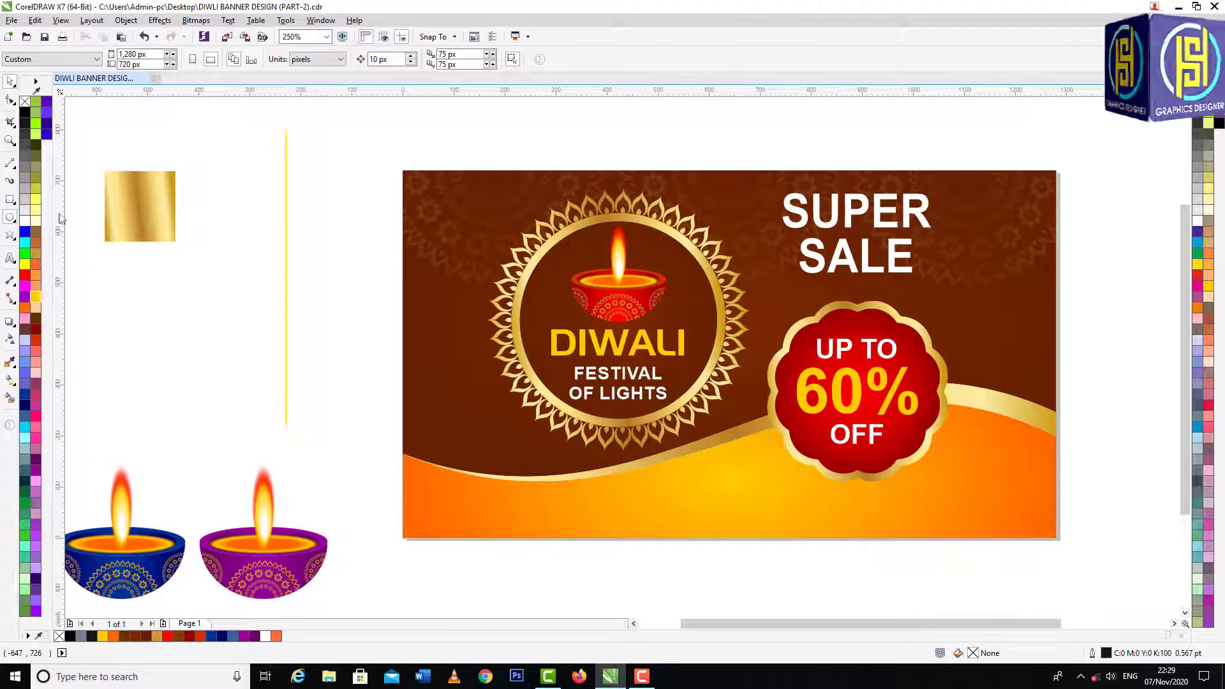
Draw a circle about 27 px wide near the line's upper end, fill it with yellow #FFCC00 and remove its outline
click(10, 217)
scroll(282, 157, up, 2)
drag(275, 147, 305, 176)
key(space)
click(35, 297)
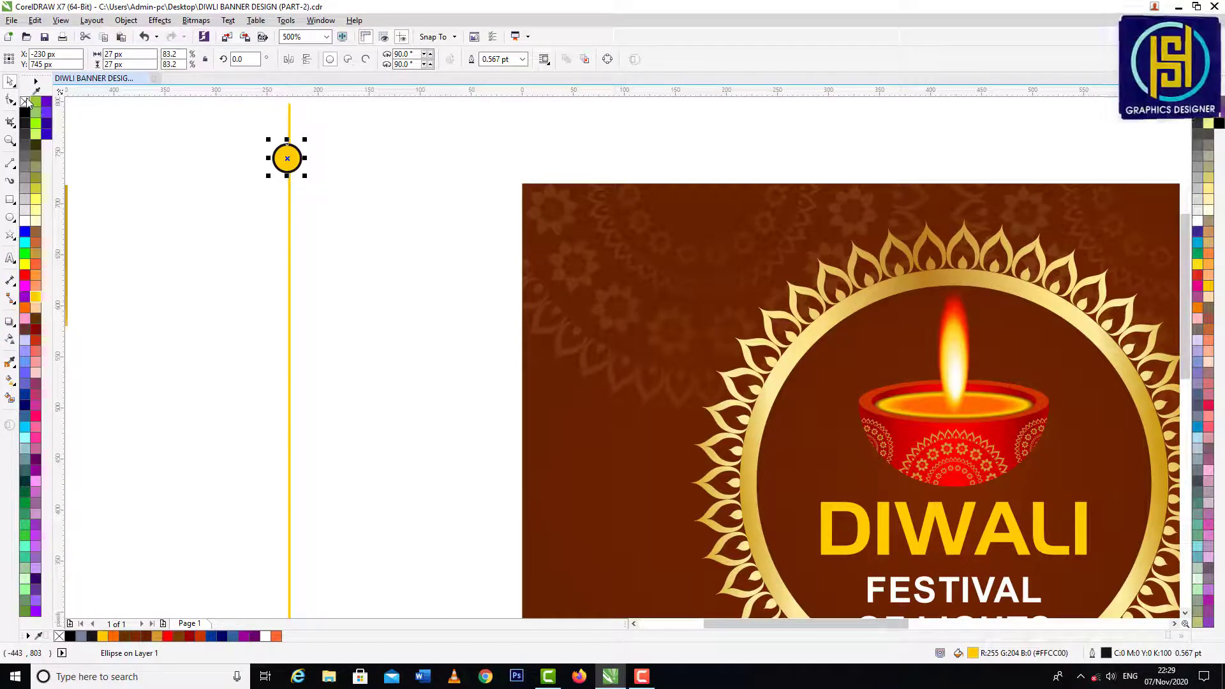
right_click(26, 101)
Align the yellow circle with the vertical line's horizontal centre
scroll(288, 160, up, 1)
drag(301, 153, 305, 204)
shift+click(290, 207)
key(c)
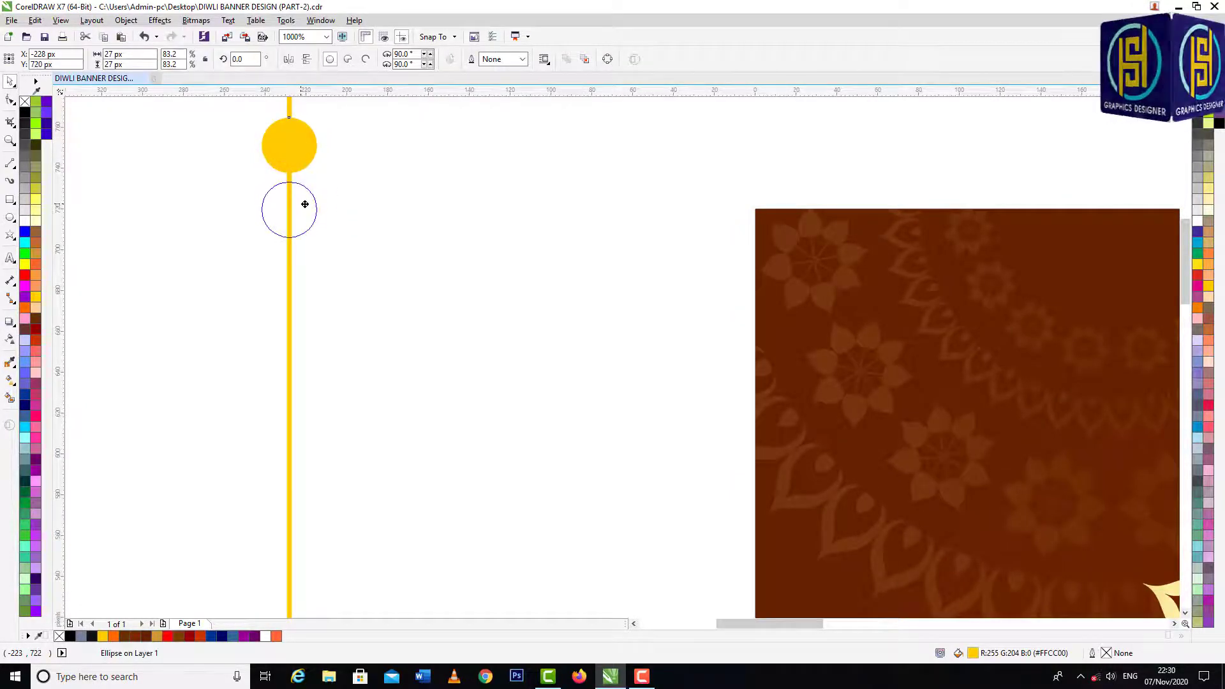
right_click(305, 205)
click(380, 152)
key(ctrl+r)
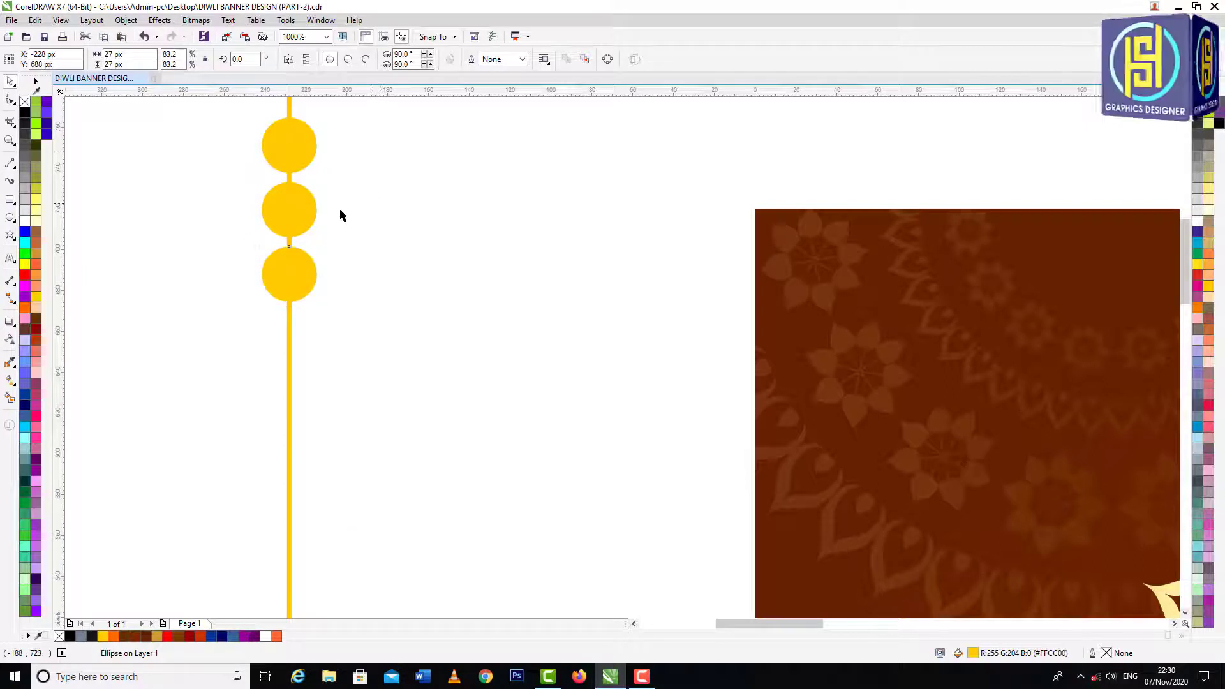
click(307, 219)
drag(322, 241, 328, 246)
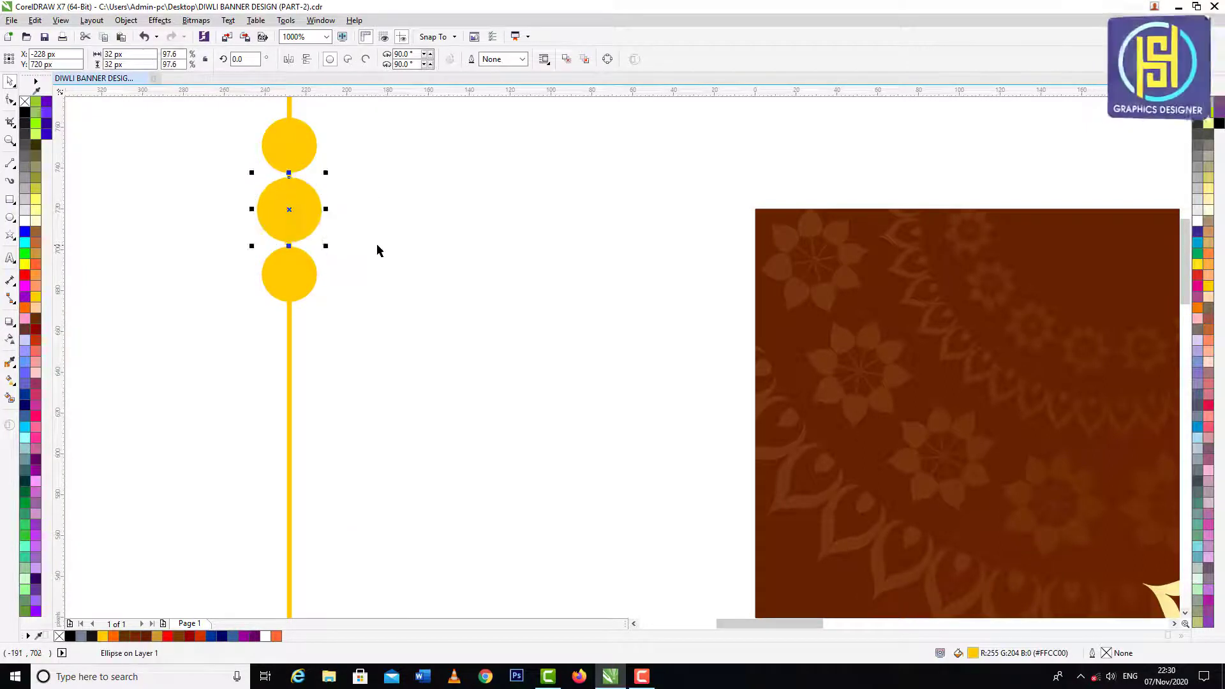
click(376, 243)
click(287, 271)
click(305, 226)
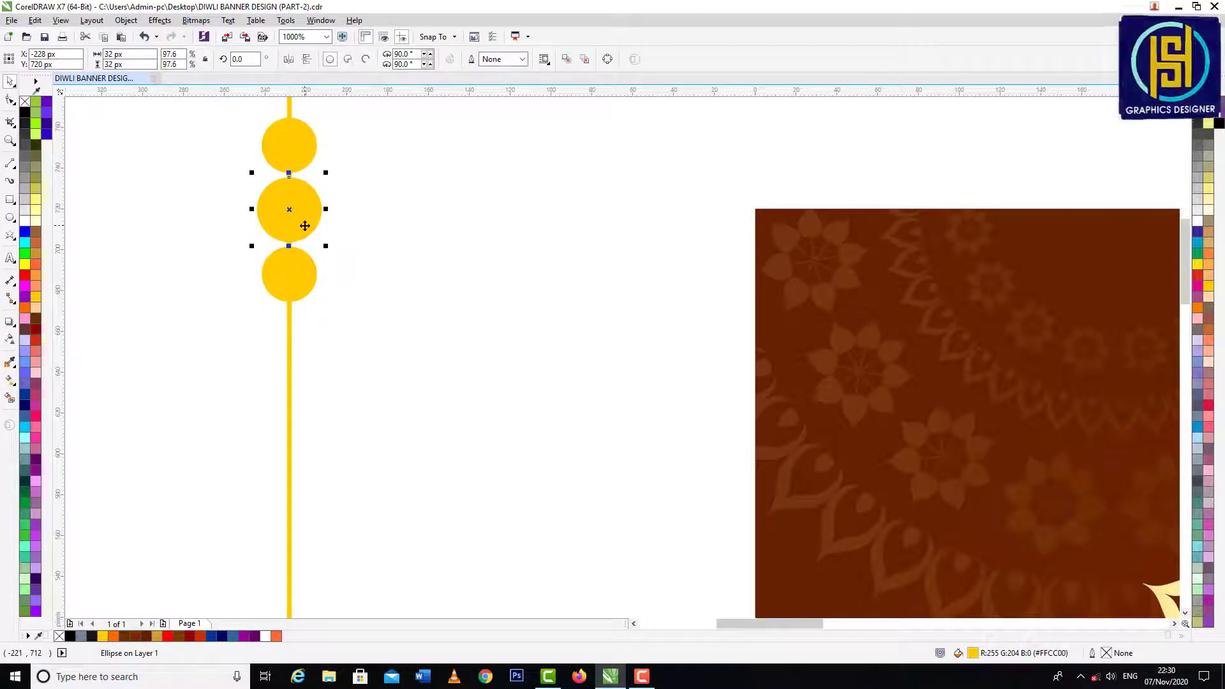
key(Delete)
click(302, 255)
key(Delete)
Shrink the yellow circle, copy it twice down the line and enlarge the middle copy to about 29 px
click(305, 165)
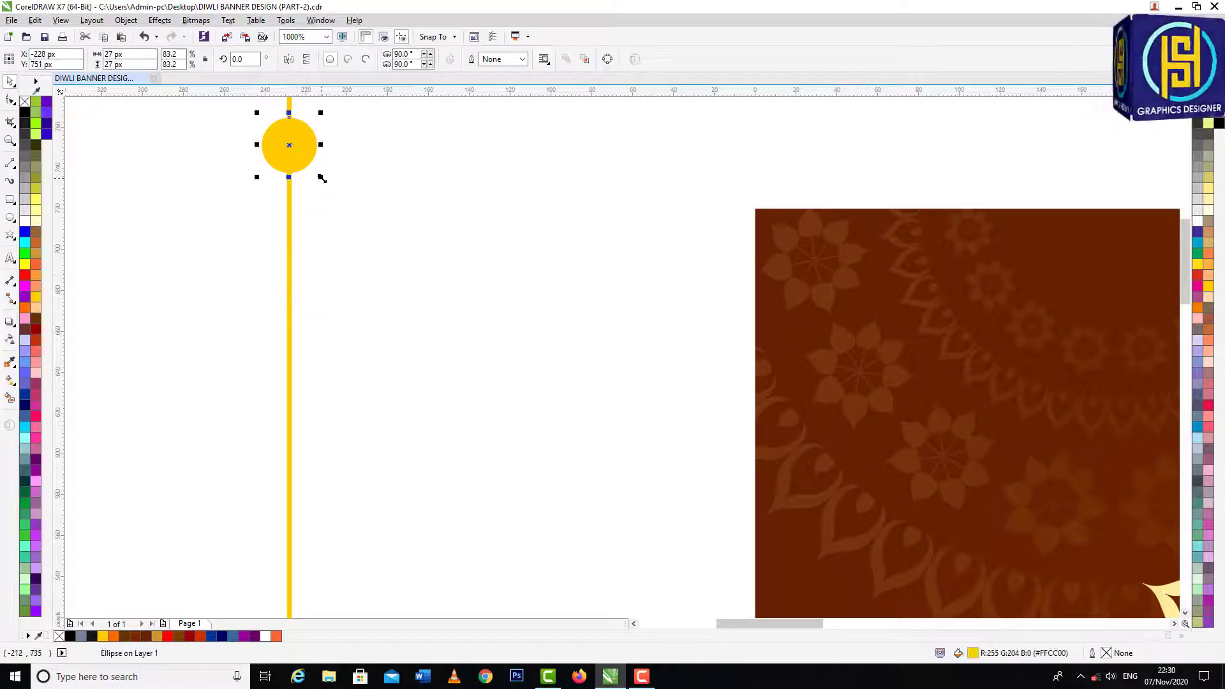
drag(322, 179, 329, 249)
right_click(307, 212)
key(ctrl+r)
click(305, 216)
click(355, 194)
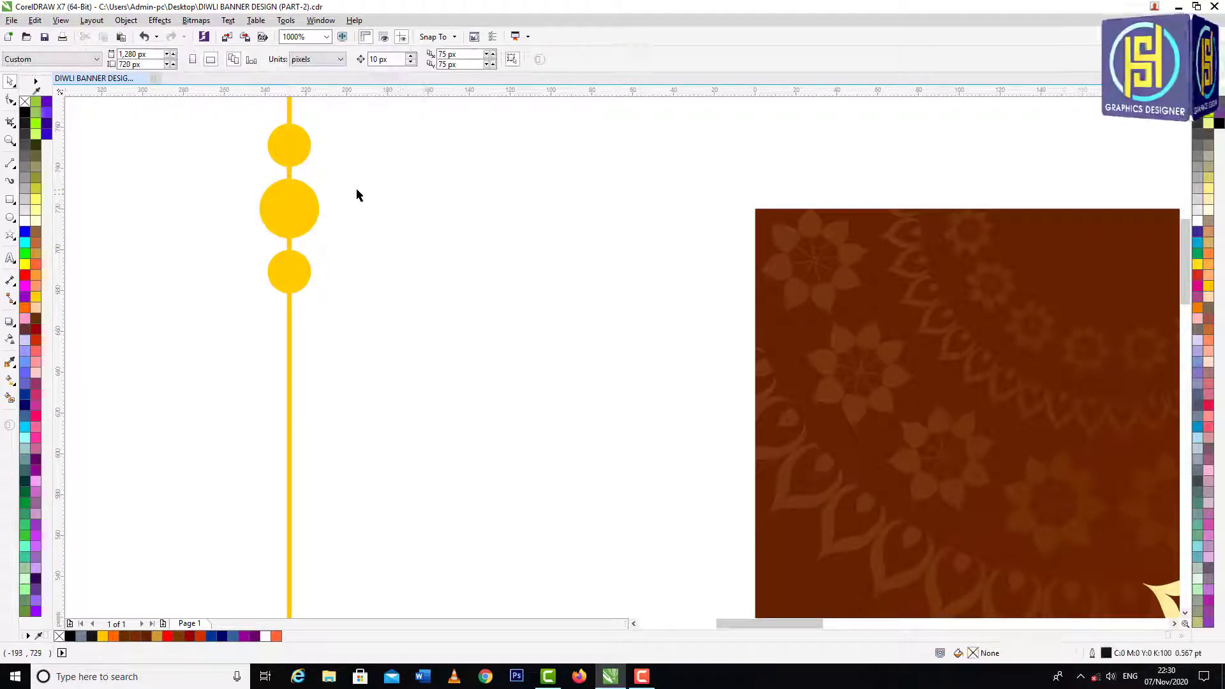
Duplicate the three-circle bead cluster twice further down the line at equal spacing
scroll(356, 187, down, 1)
drag(275, 125, 354, 257)
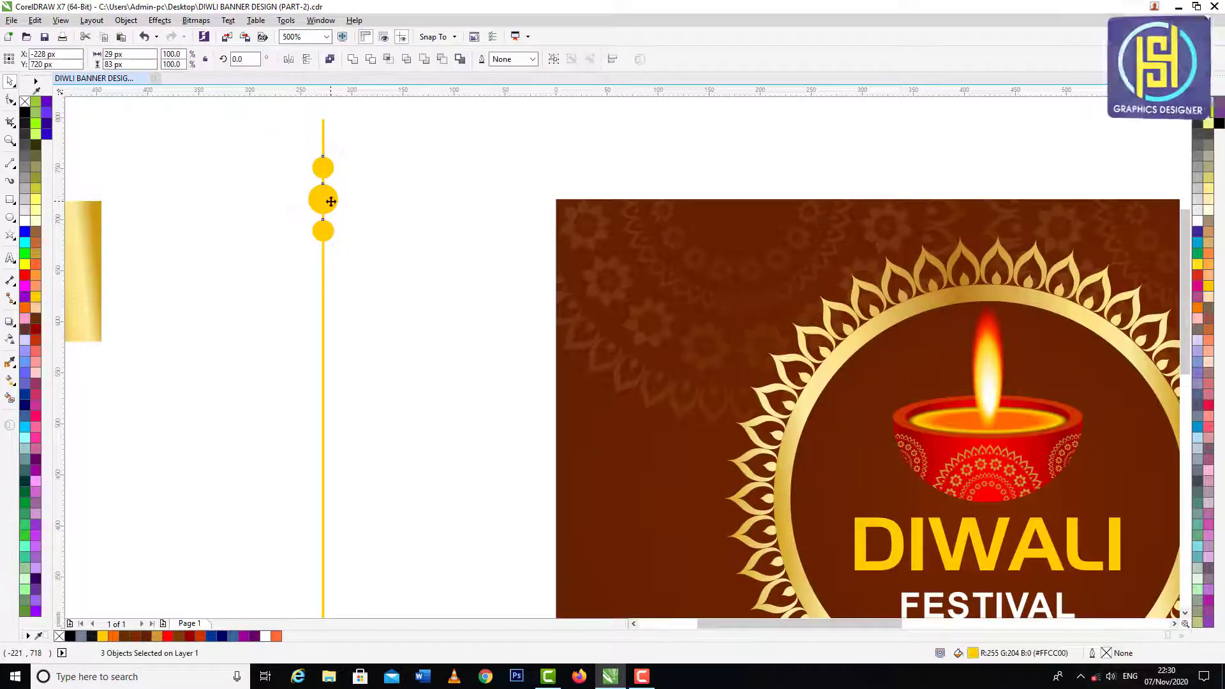
drag(331, 201, 335, 326)
right_click(335, 326)
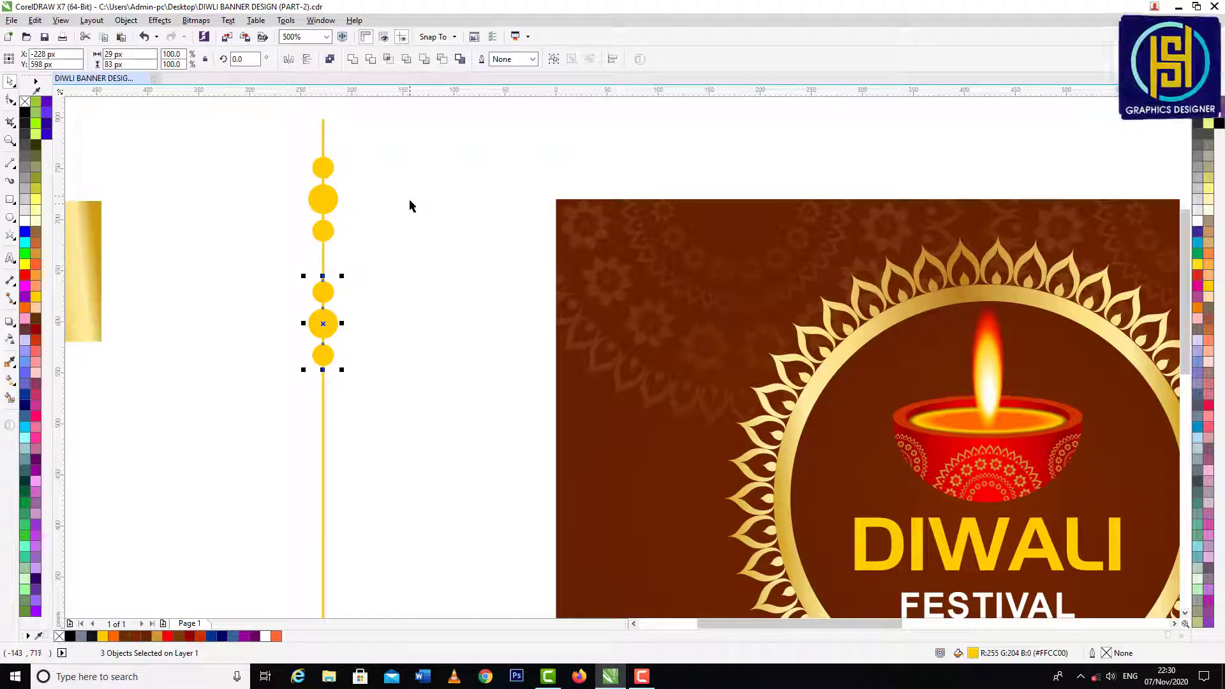
key(ctrl+r)
Weld the vertical line and all its bead circles into a single curve
scroll(409, 194, down, 1)
drag(328, 143, 406, 472)
click(349, 60)
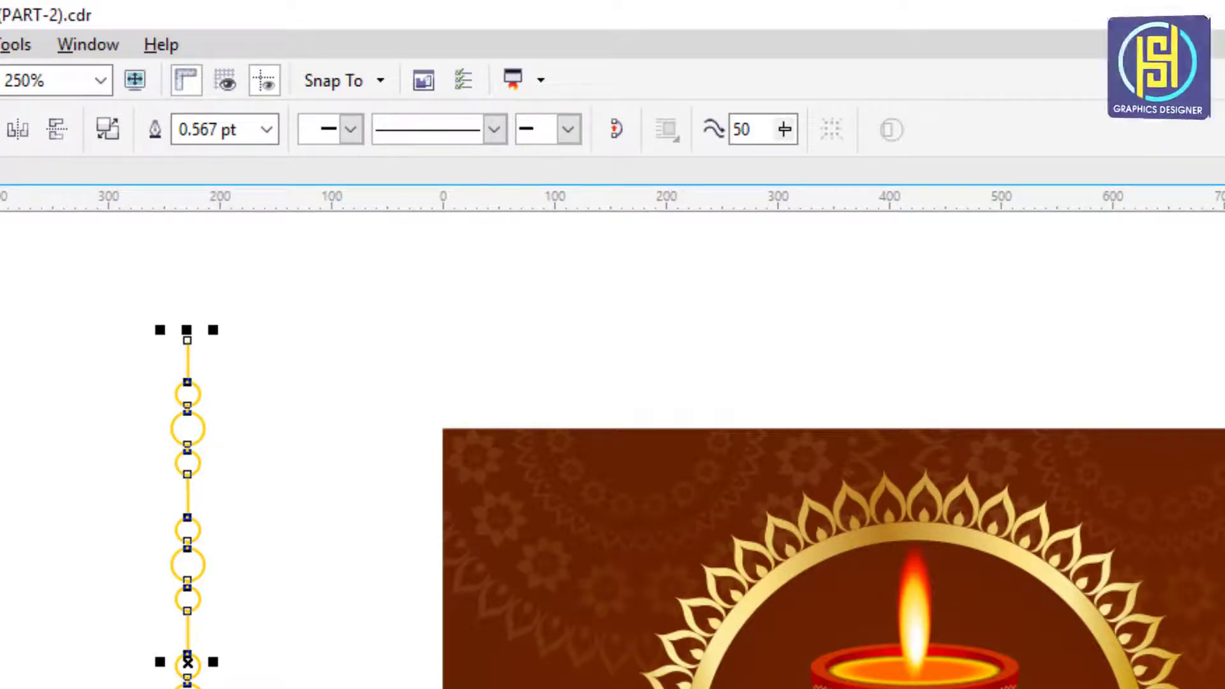
click(394, 324)
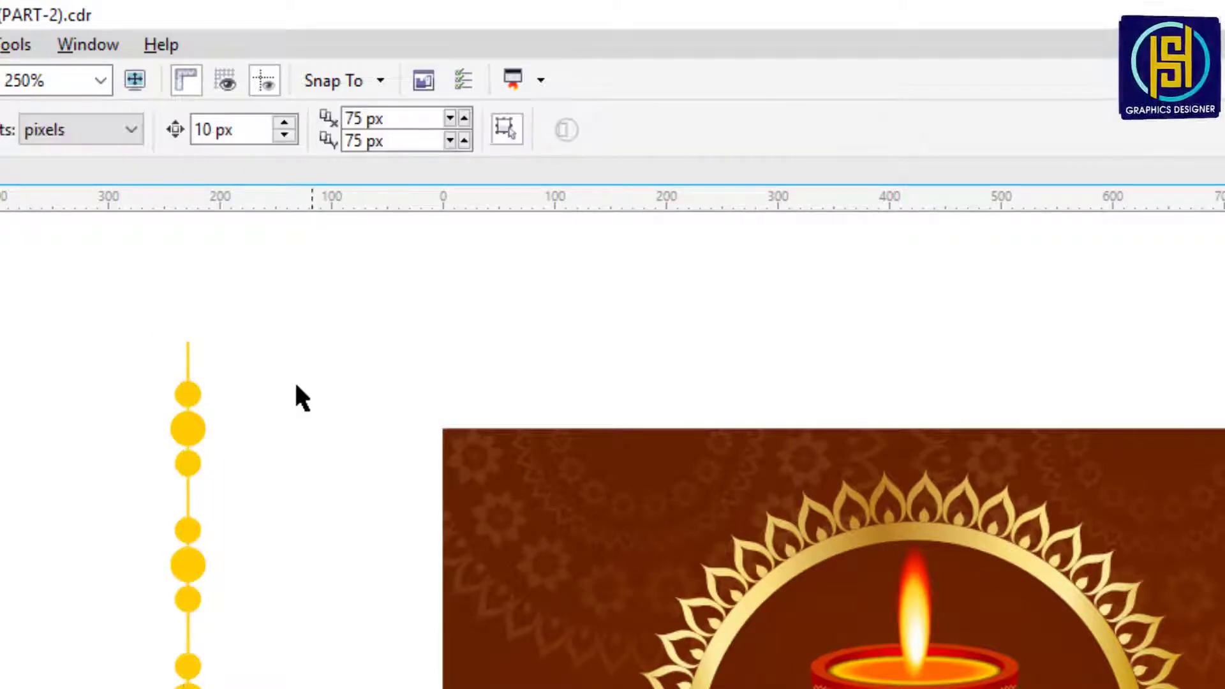
Move the bead string onto the banner near its left edge and shorten the line's lower end above the gold wave
drag(200, 569, 528, 642)
scroll(527, 492, up, 1)
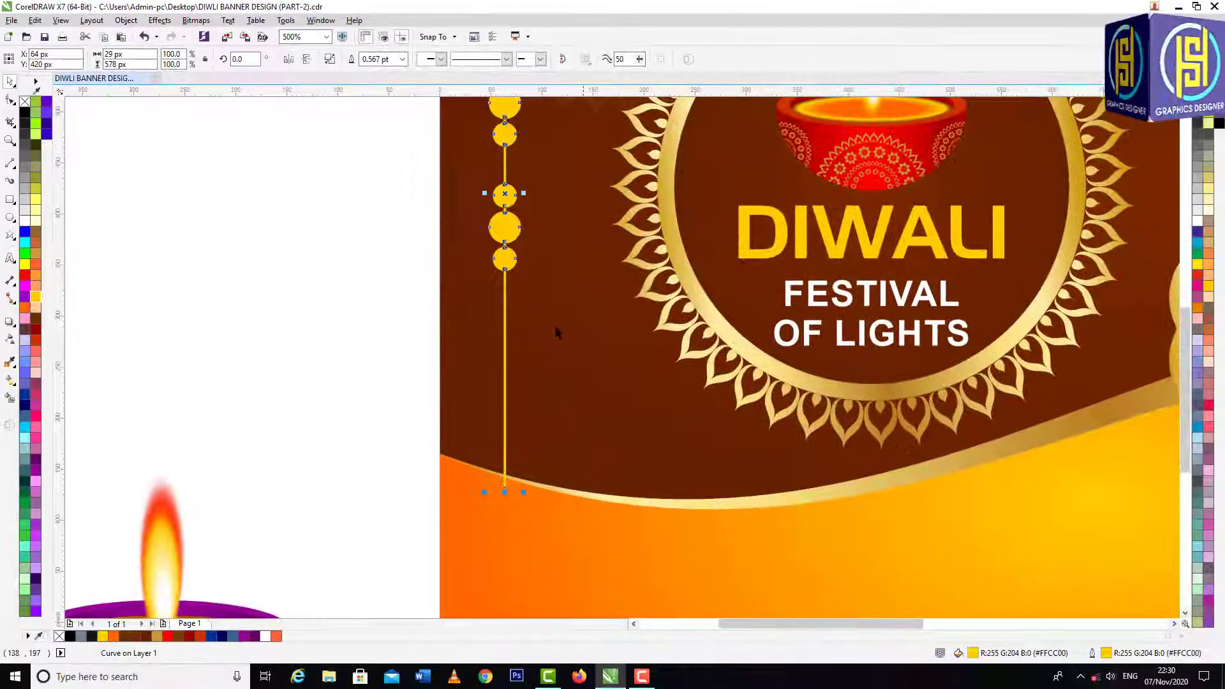
click(10, 100)
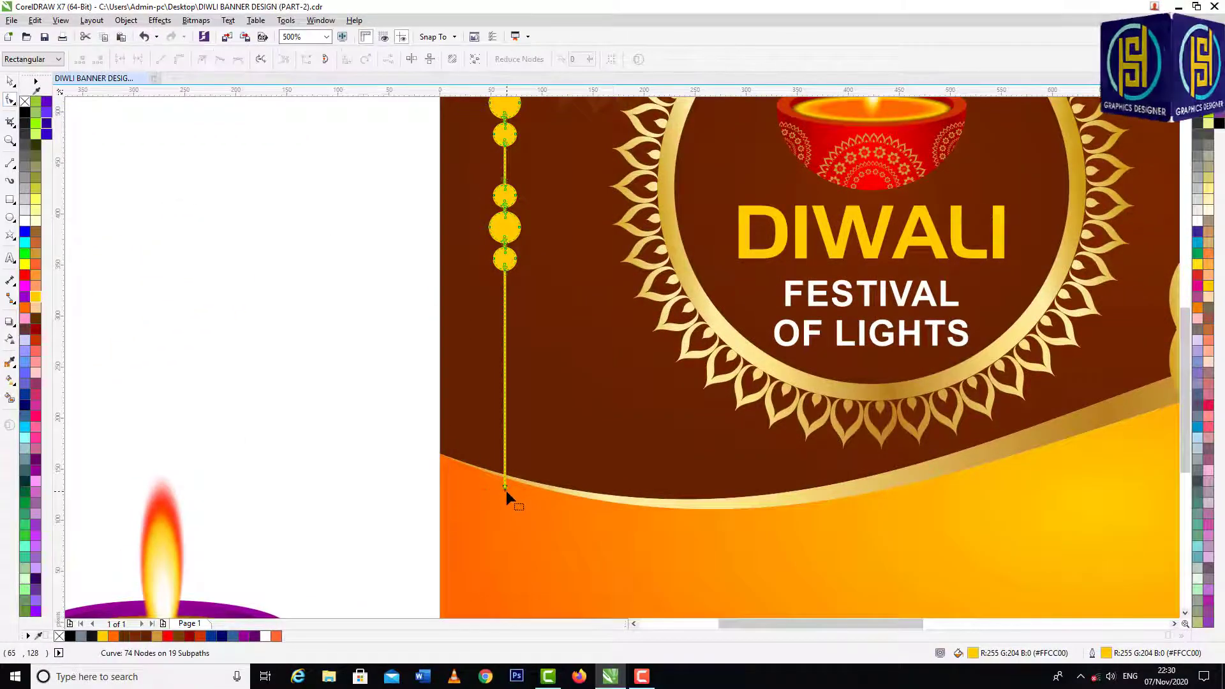
drag(503, 488, 553, 446)
key(space)
click(372, 316)
Draw an unfilled circle about 101 px wide at the bead string's lower end and give it a yellow outline
key(F7)
key(space)
click(367, 388)
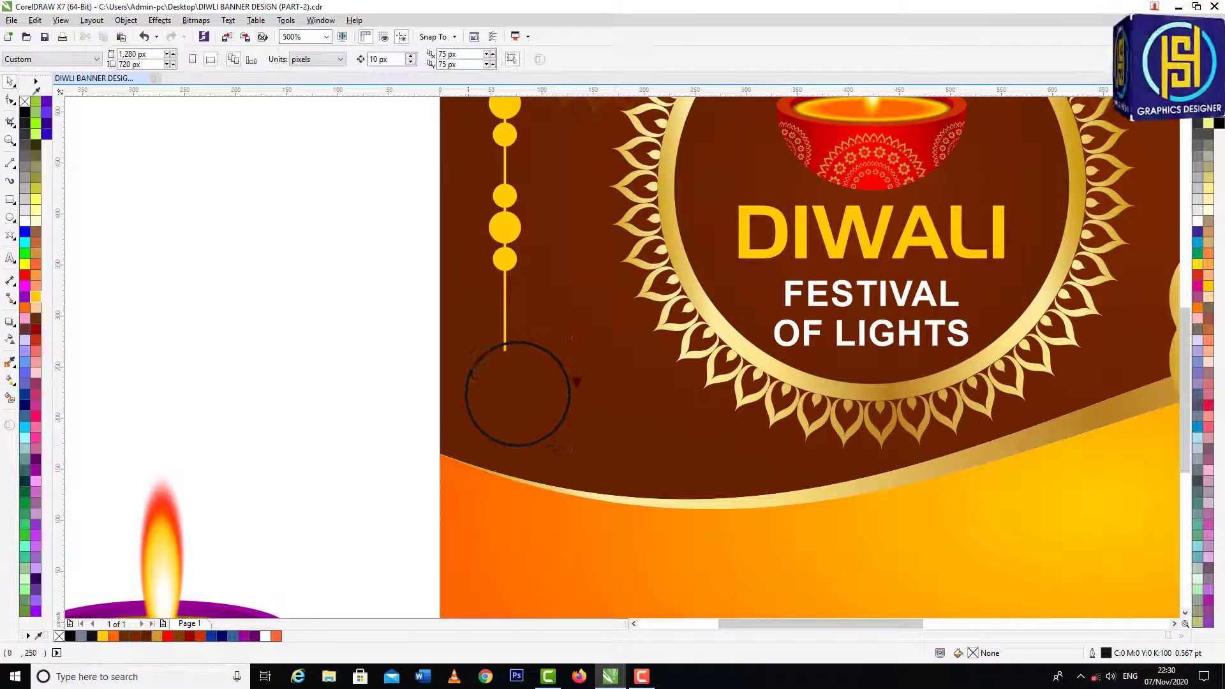
click(556, 360)
right_click(35, 296)
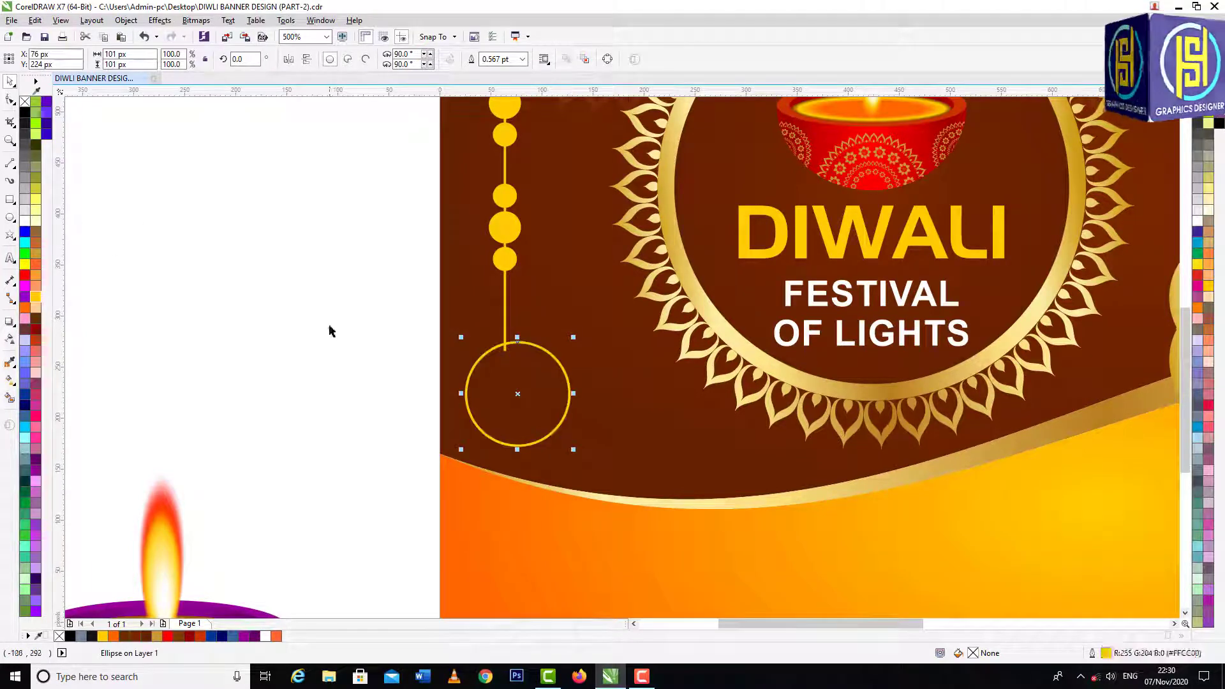
click(337, 329)
Position the ring just below the bead string's end and align both on their horizontal centre
drag(533, 349, 526, 359)
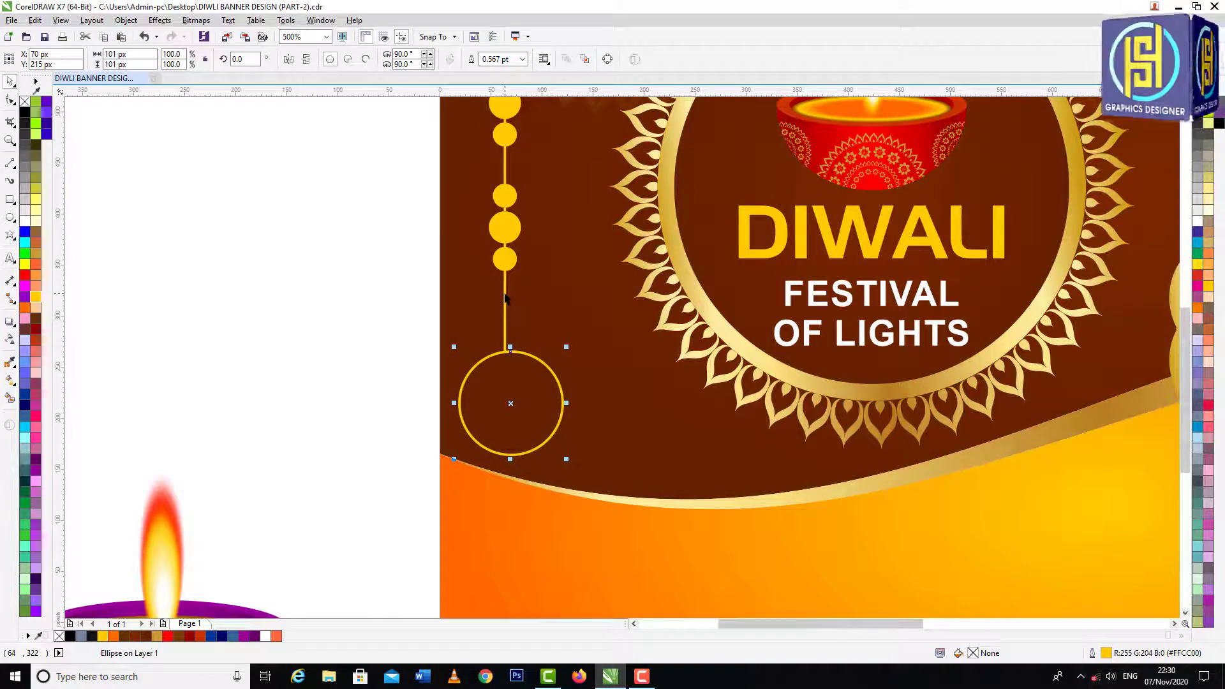
shift+click(505, 294)
key(c)
click(353, 301)
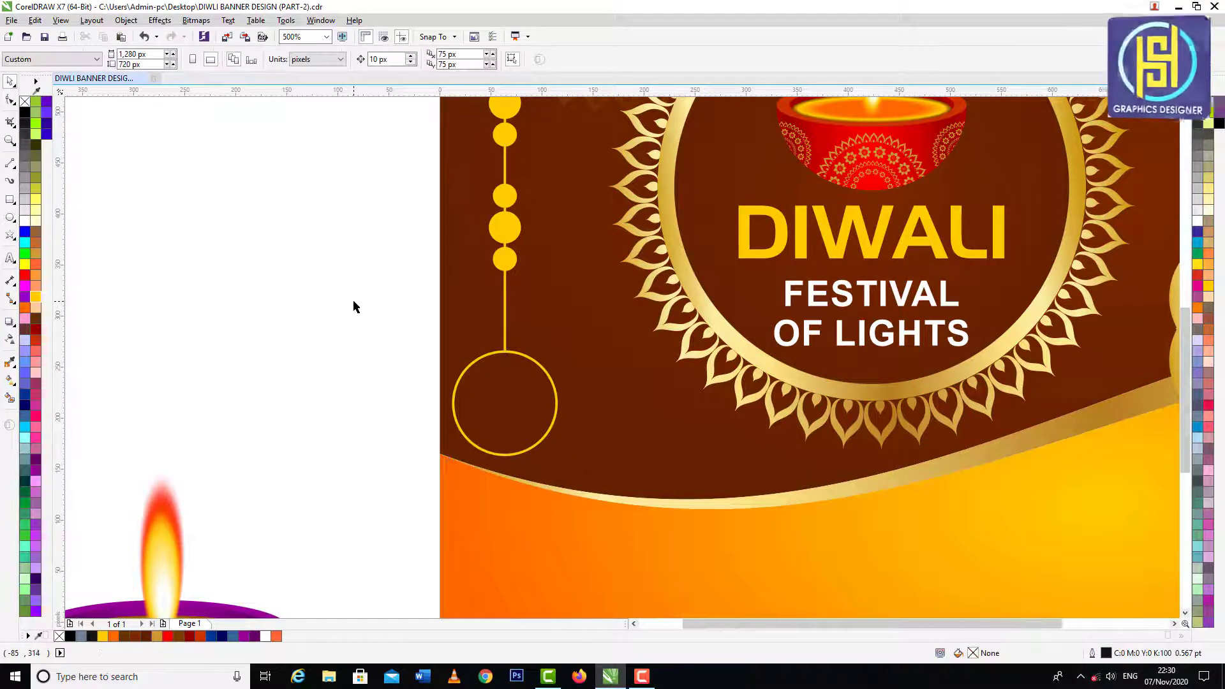
Group the bead string with its ring and shift the group slightly up to the banner's upper edge
scroll(353, 300, down, 1)
scroll(380, 252, down, 1)
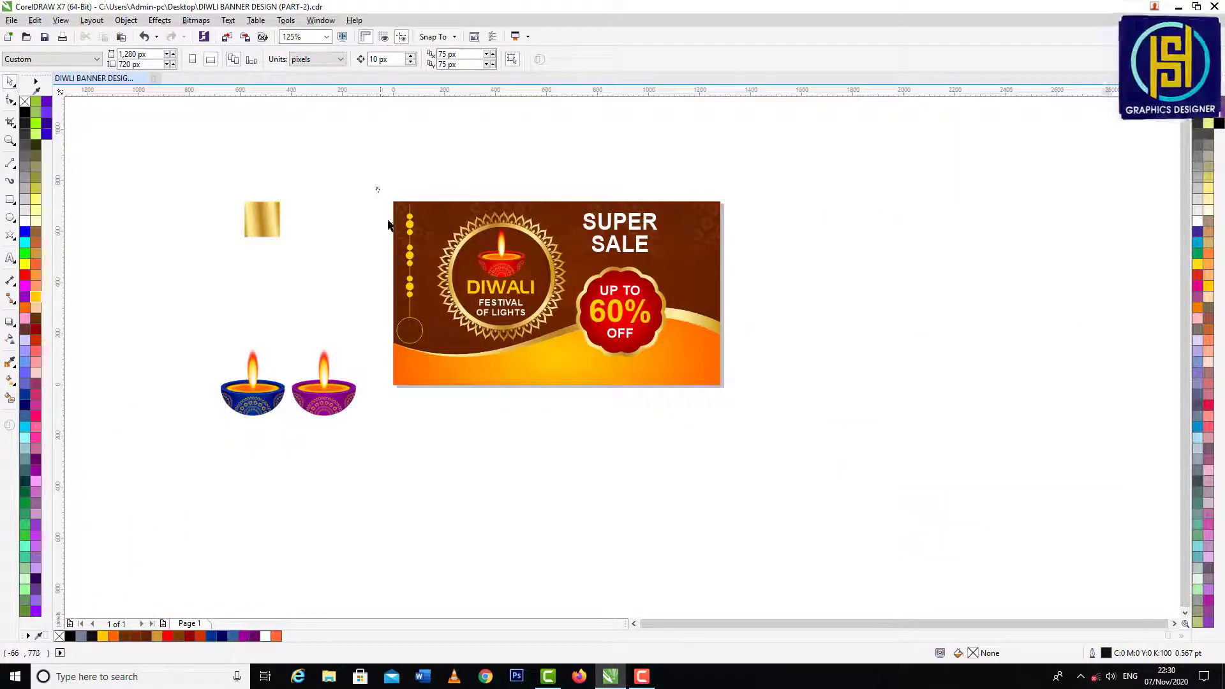
drag(376, 188, 432, 370)
key(ctrl+g)
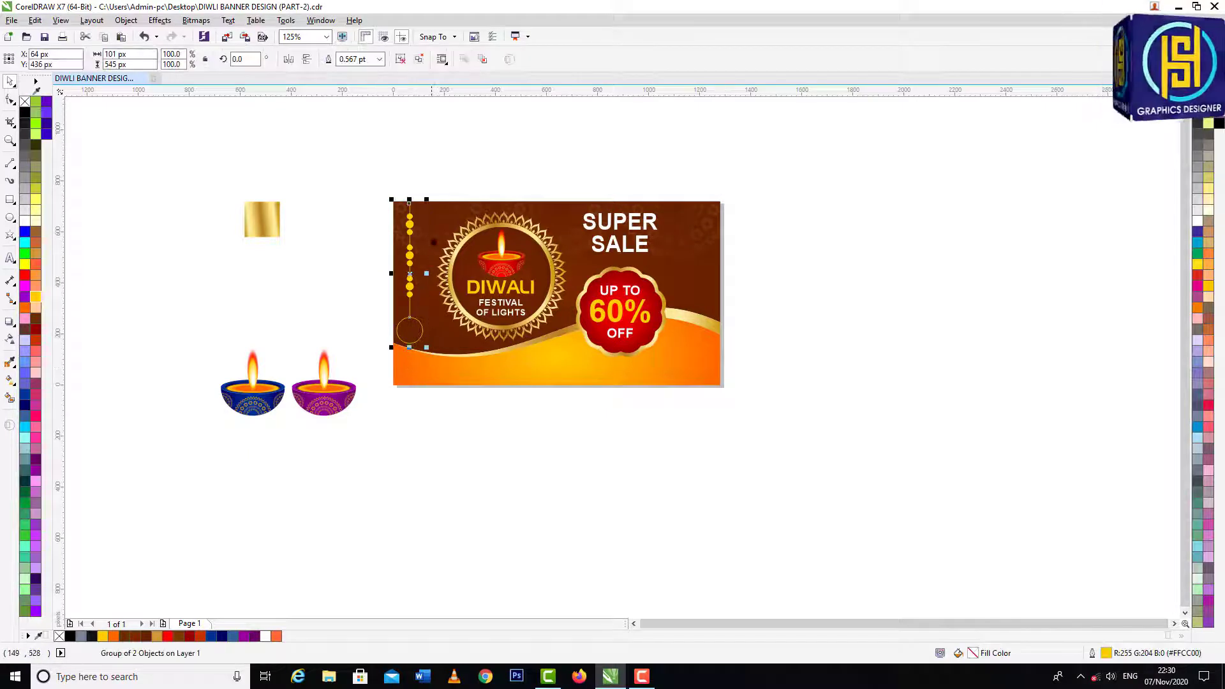
click(384, 346)
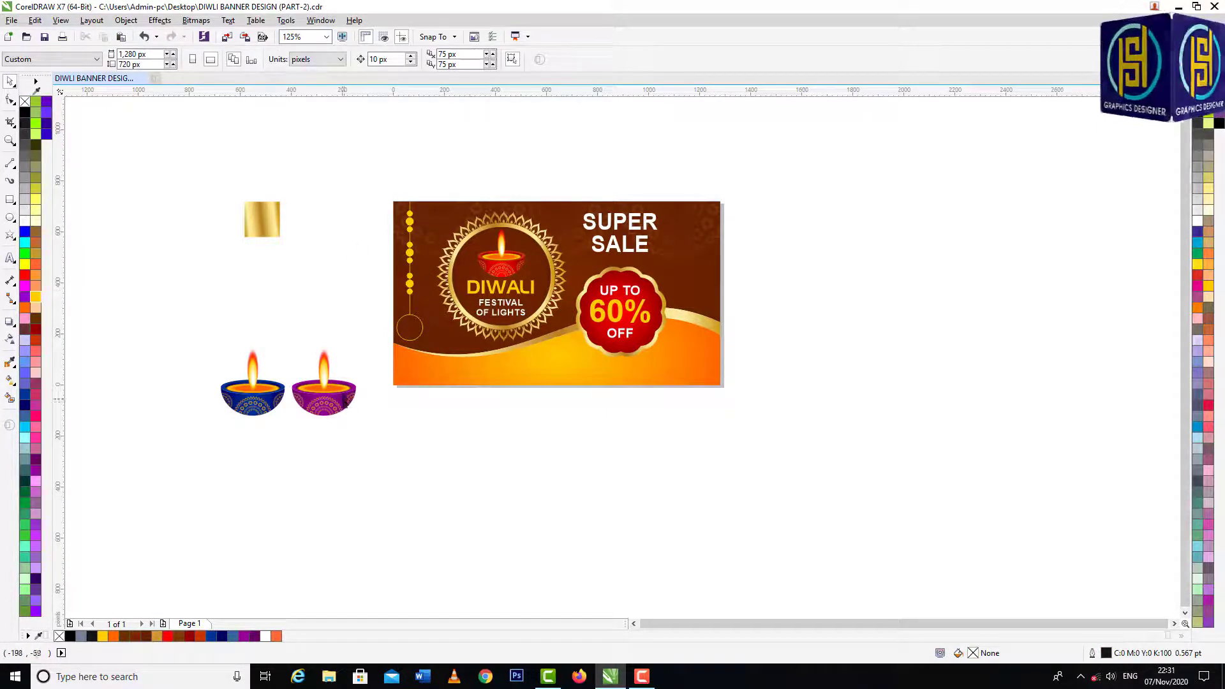
Duplicate the blue and purple diyas above the originals
scroll(275, 381, up, 1)
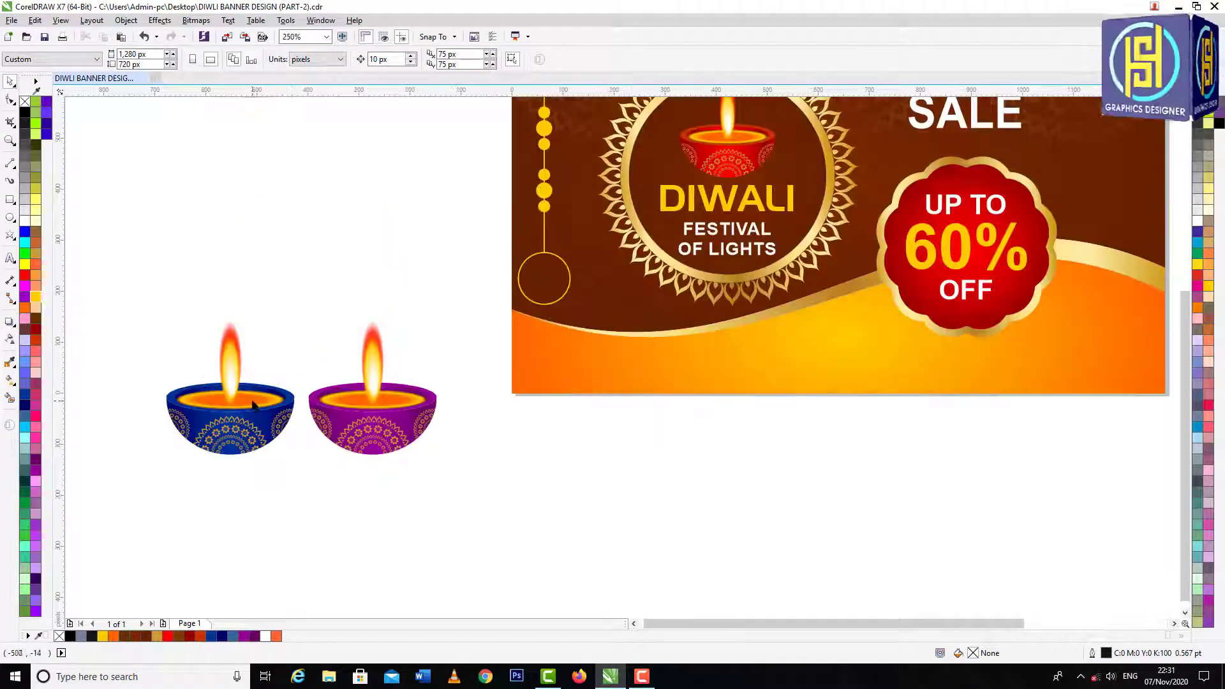
click(276, 383)
scroll(295, 495, down, 1)
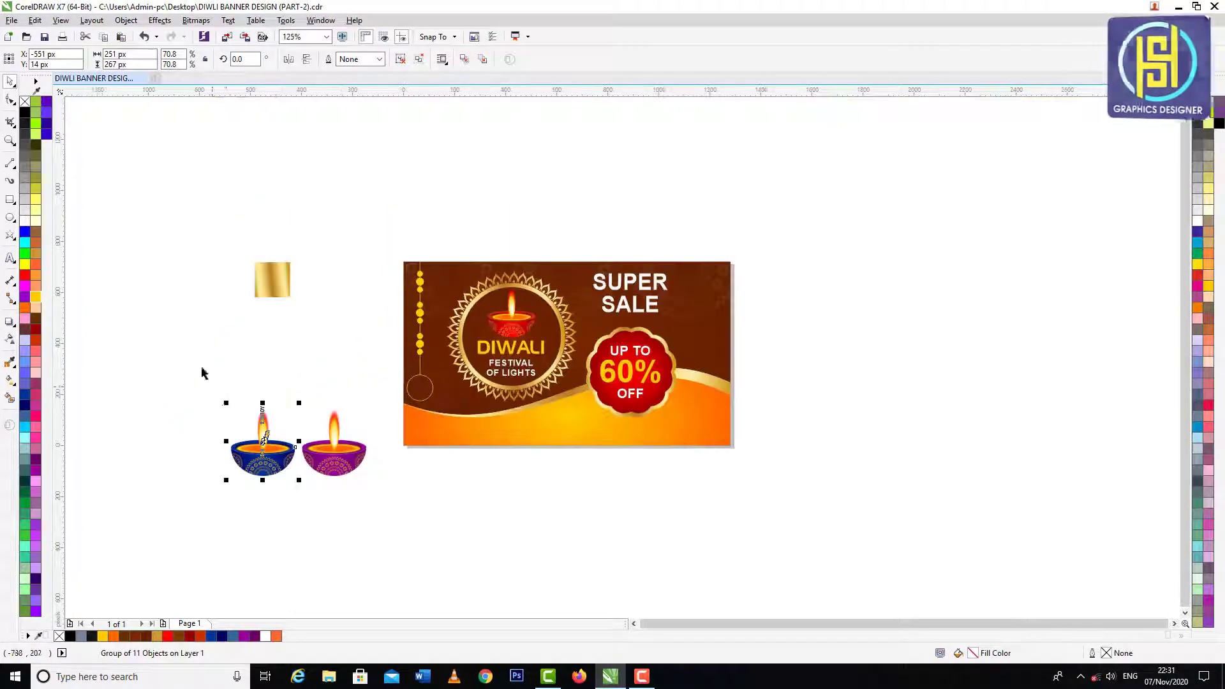
drag(201, 368, 372, 515)
drag(345, 441, 361, 355)
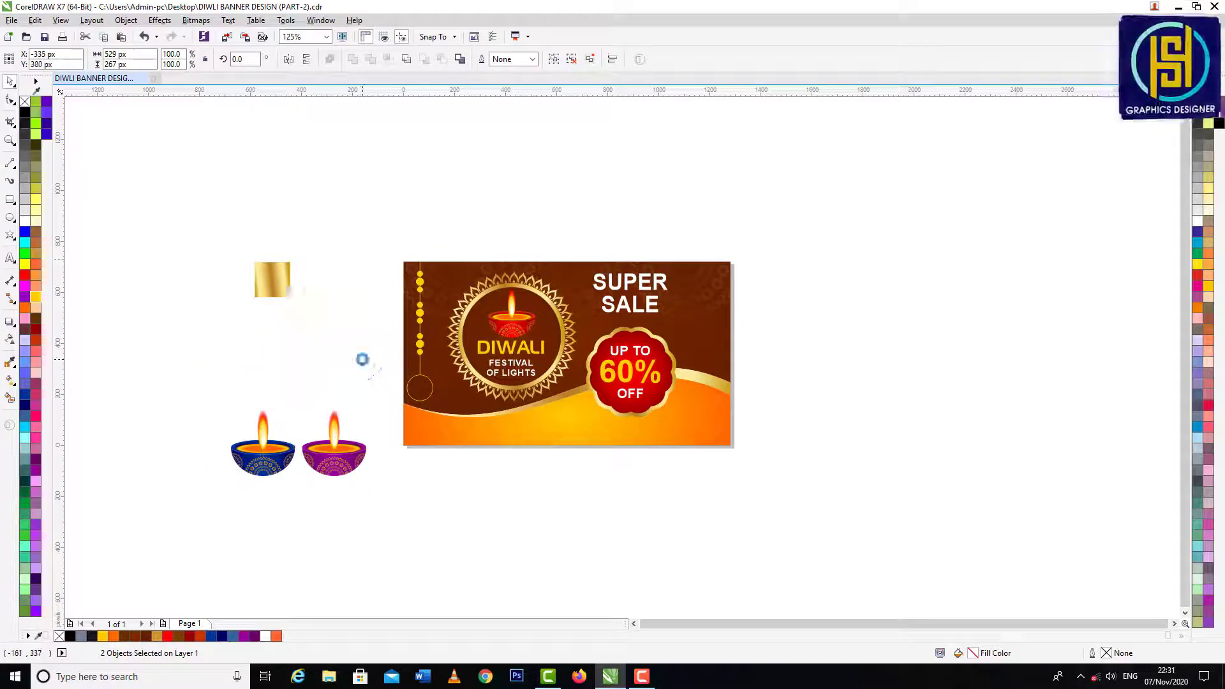
click(328, 281)
Shrink the copied blue and purple diyas to about 118 px wide each and place them above the originals
scroll(308, 352, up, 1)
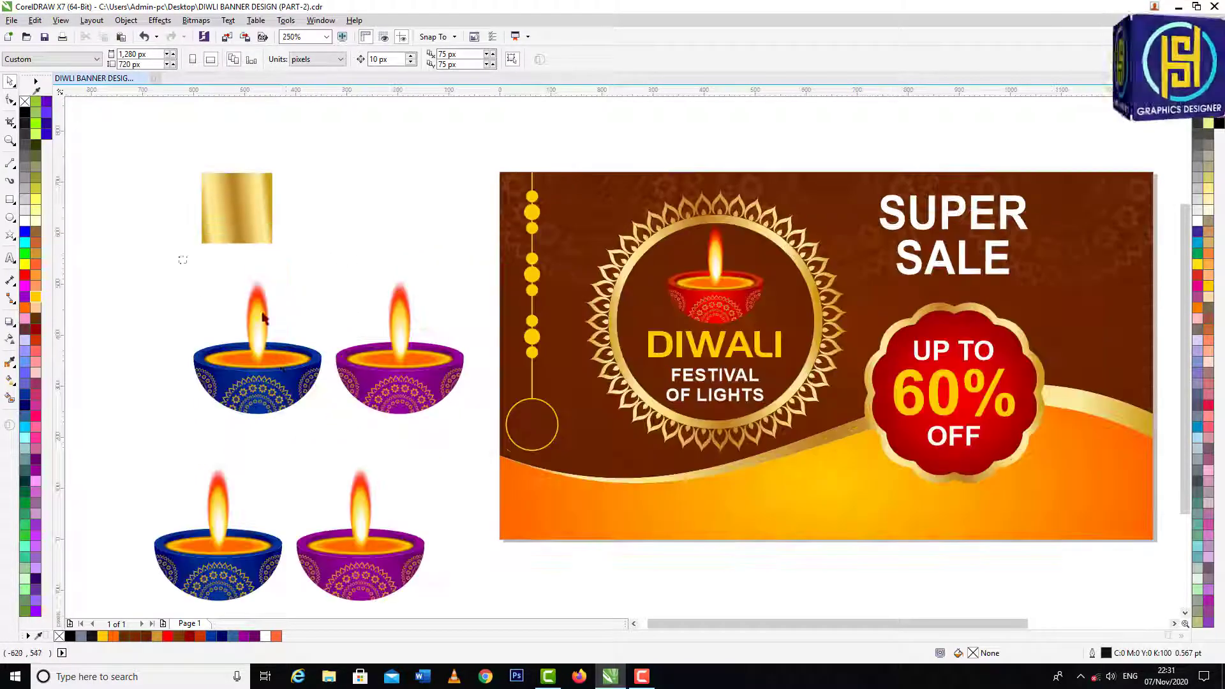
drag(182, 257, 394, 380)
drag(367, 369, 404, 438)
click(462, 382)
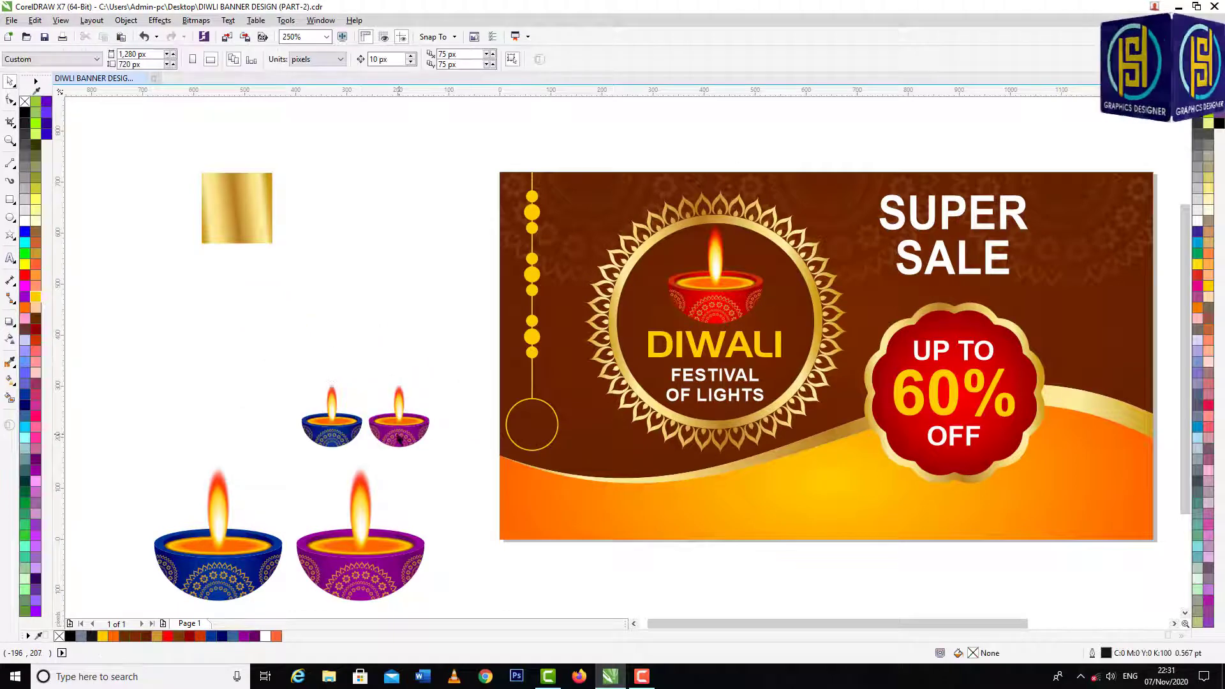
Place the small blue diya inside the hanging ring and scale it to fit
drag(333, 422, 533, 420)
scroll(554, 421, up, 2)
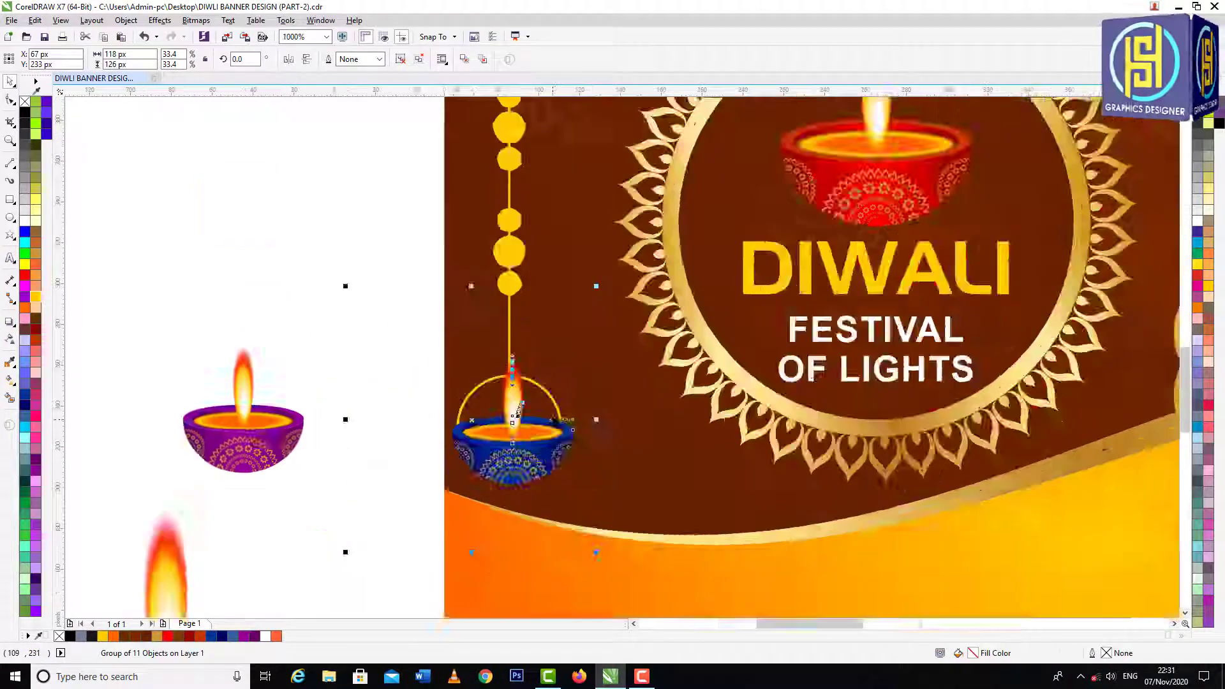
drag(598, 287, 491, 414)
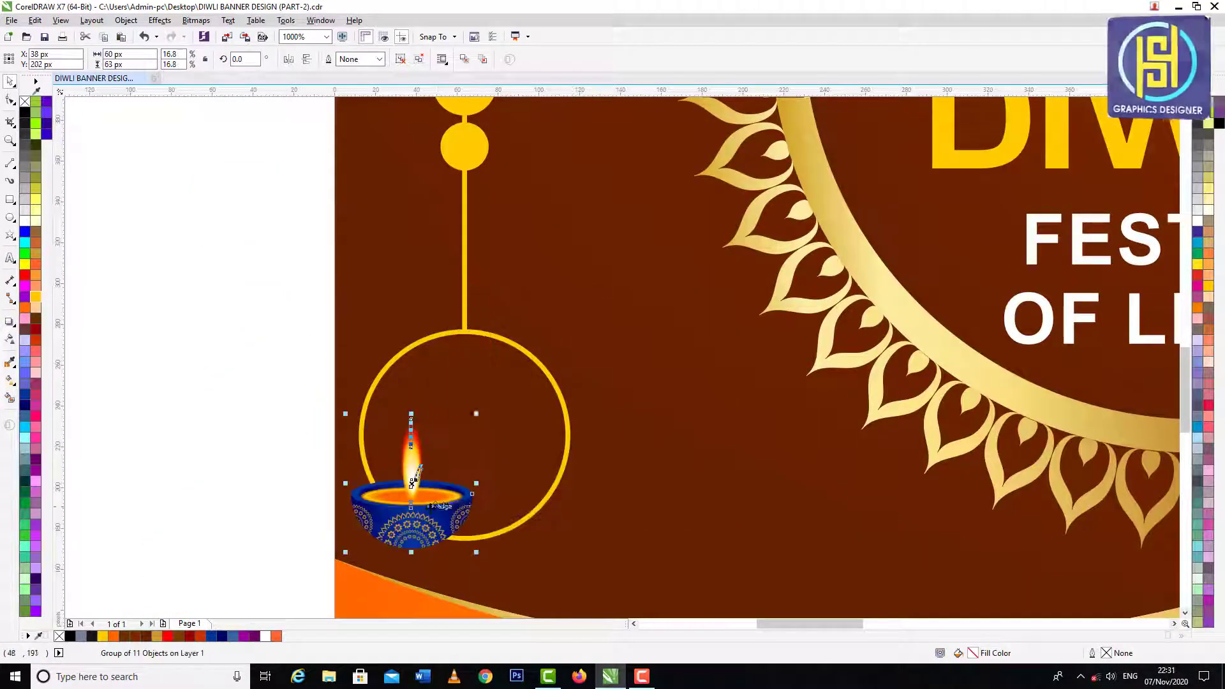
drag(473, 499, 506, 442)
drag(510, 497, 541, 524)
click(554, 383)
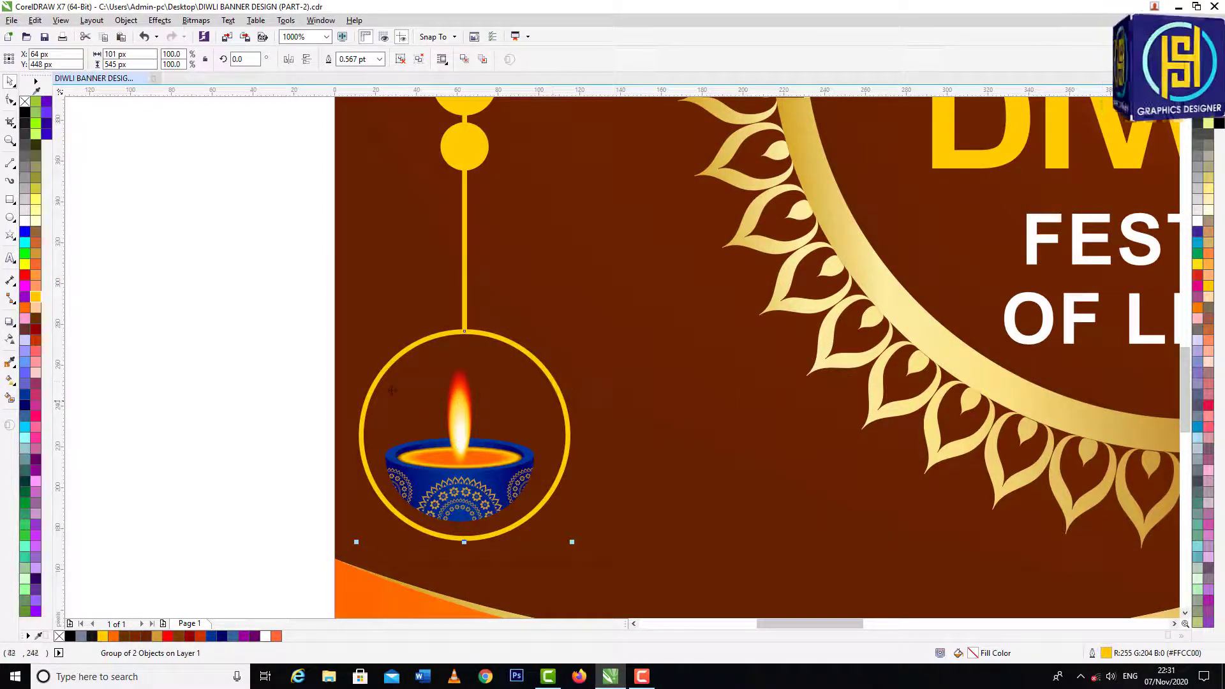
Ungroup the bead string and its ring, and centre the blue diya horizontally and vertically inside the ring
key(ctrl+u)
click(303, 322)
click(465, 457)
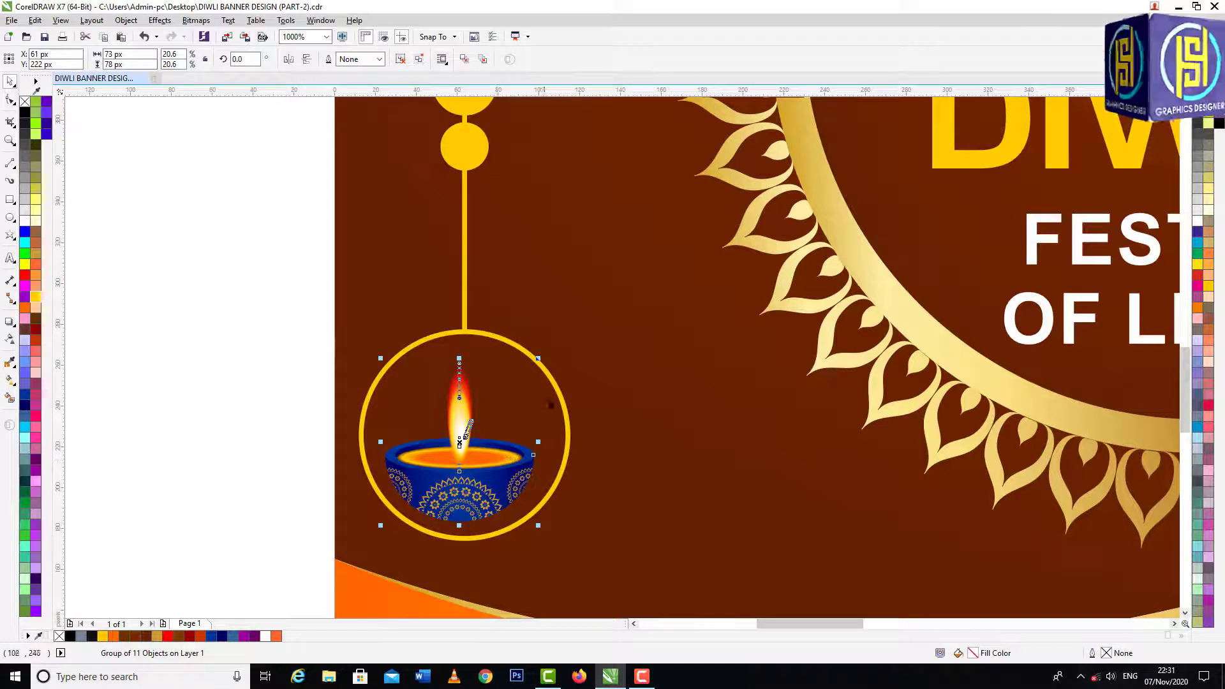
shift+click(558, 395)
key(c)
key(e)
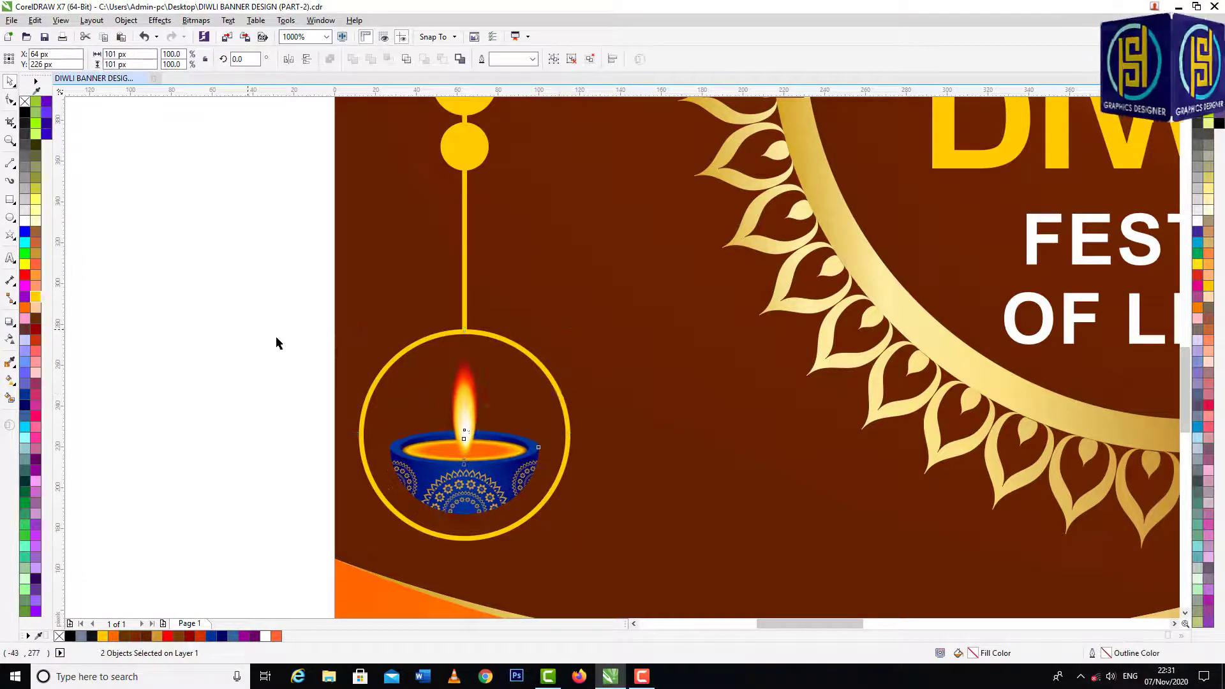
Enlarge the blue diya in the ring to about 77 px wide and shift it slightly upward
click(277, 341)
click(492, 481)
drag(545, 519, 550, 524)
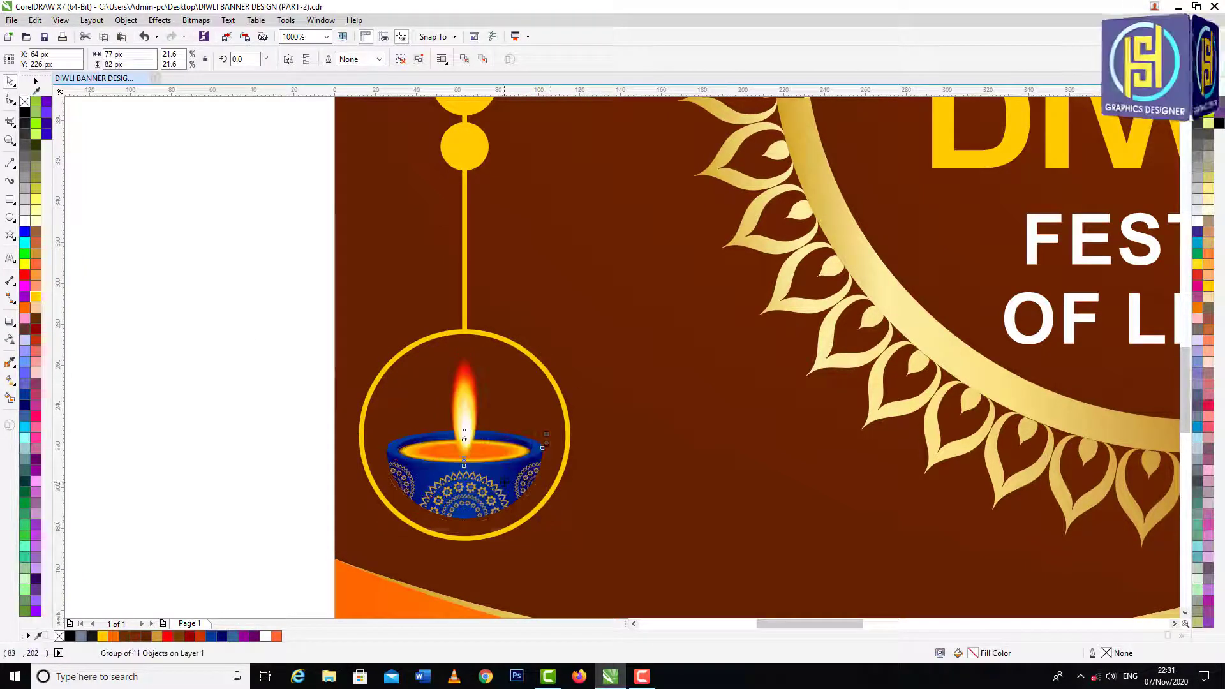
ctrl+click(478, 478)
click(294, 339)
click(467, 483)
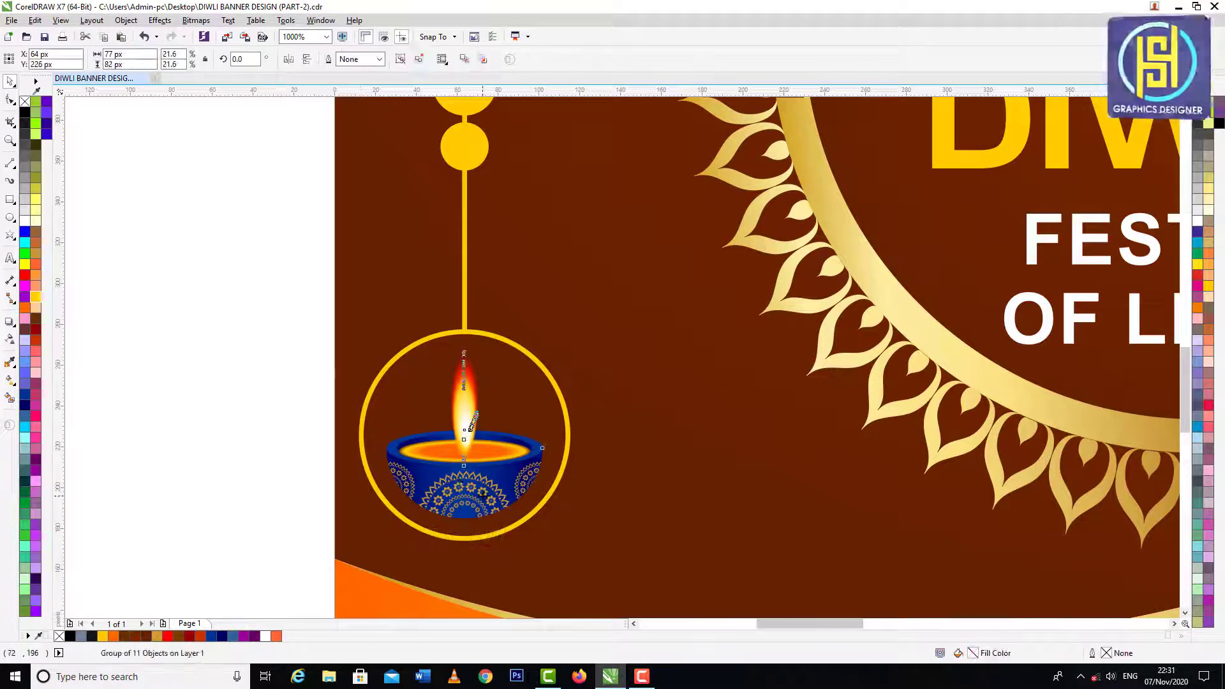
drag(481, 495, 482, 488)
click(285, 326)
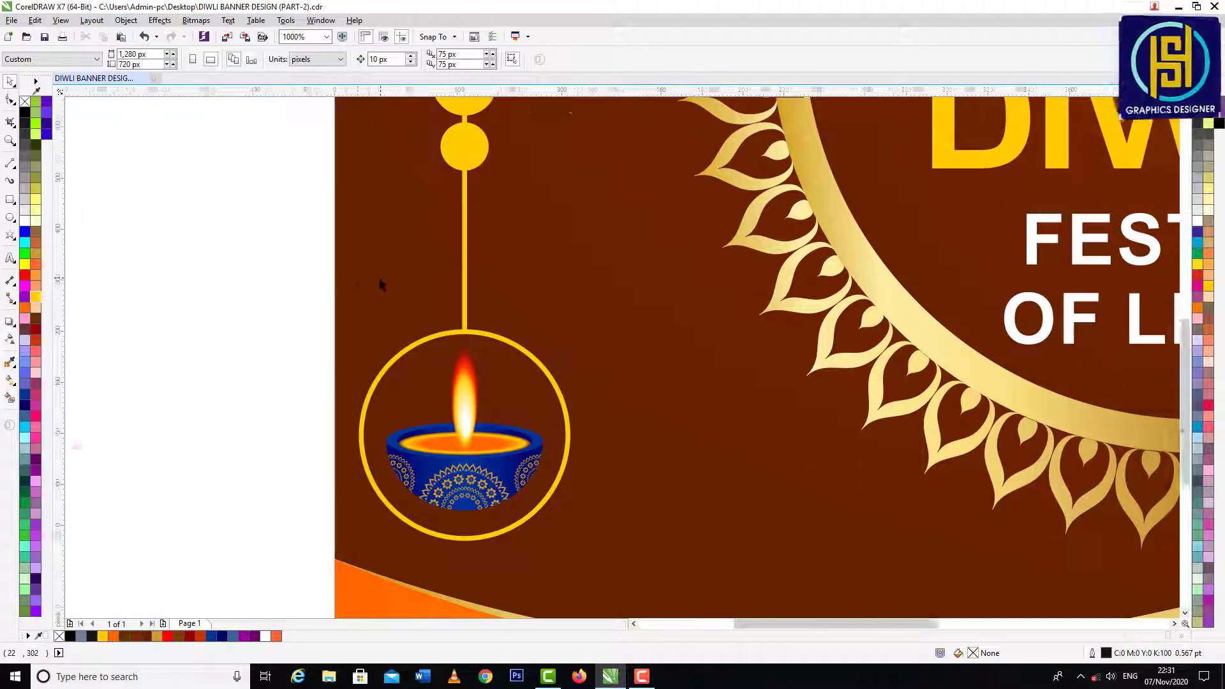
Group the bead string, its ring and the blue diya together
scroll(378, 279, down, 3)
scroll(439, 339, down, 2)
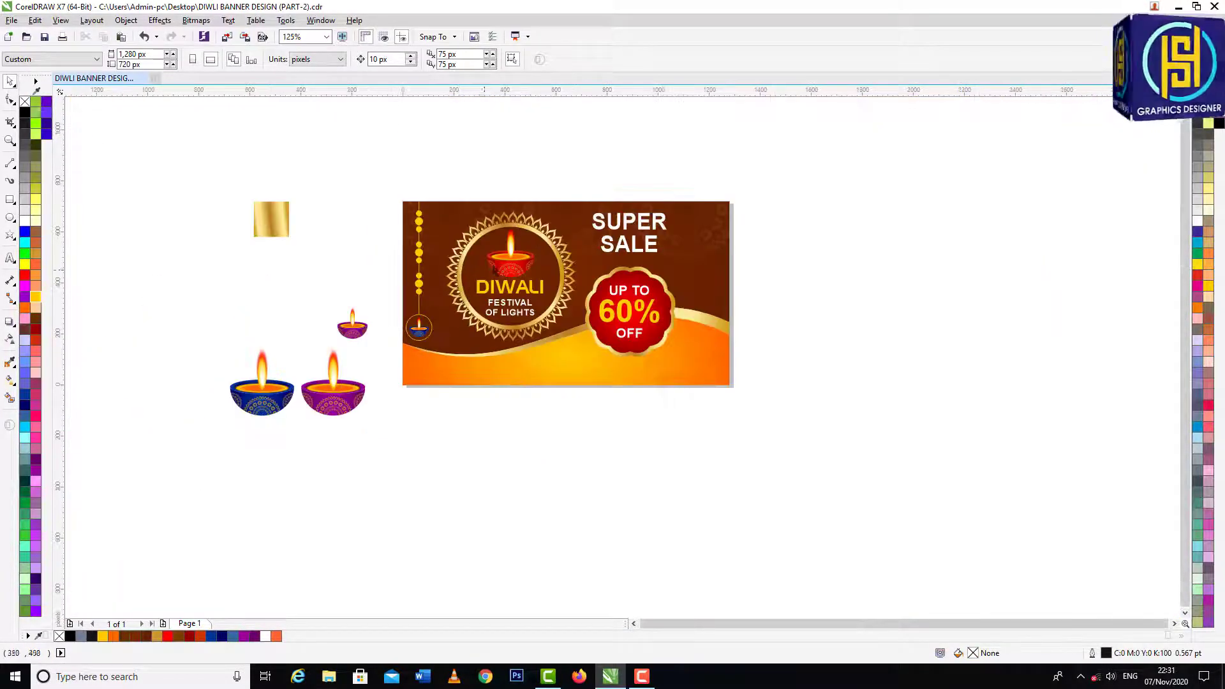
drag(383, 180, 443, 366)
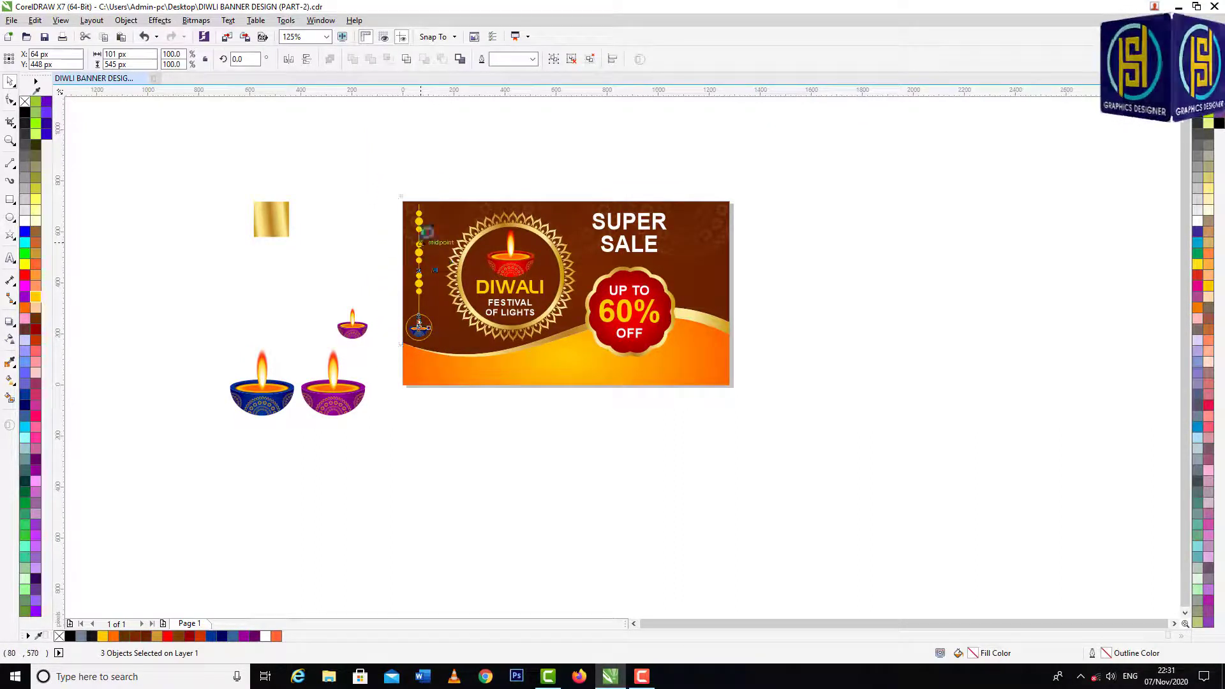
key(ctrl+g)
click(505, 172)
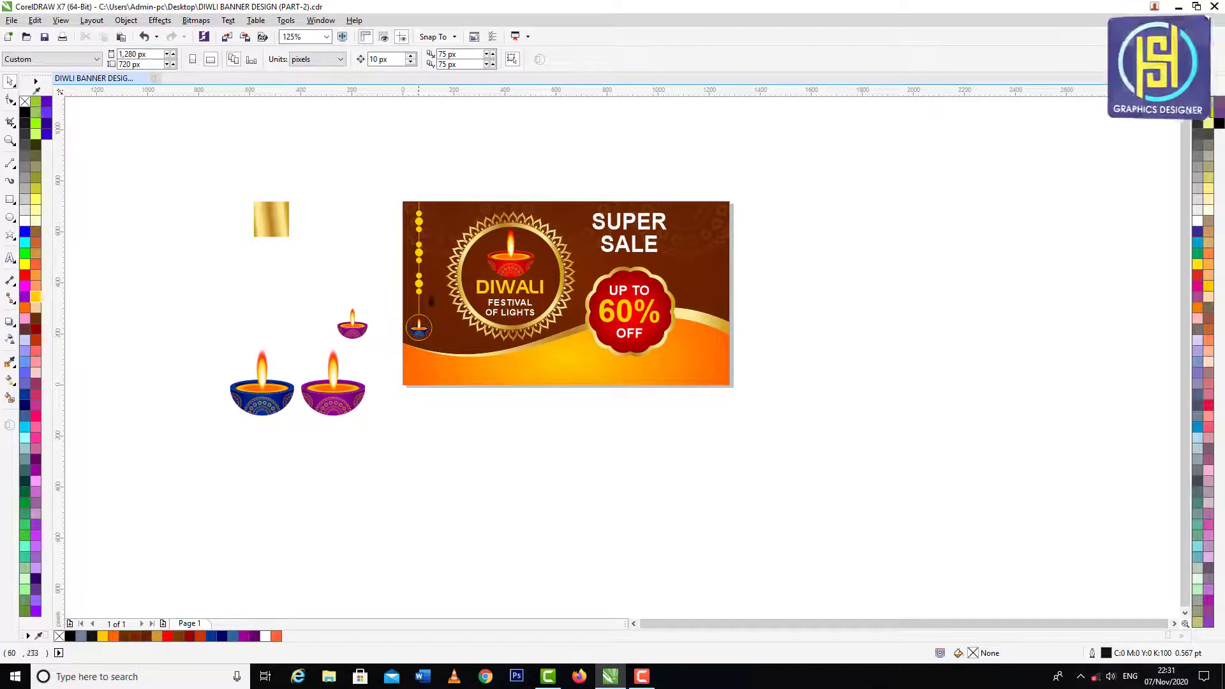
Shrink the gold Diwali medallion group to about 474 px and shift it right, away from the hanging string
scroll(431, 236, up, 1)
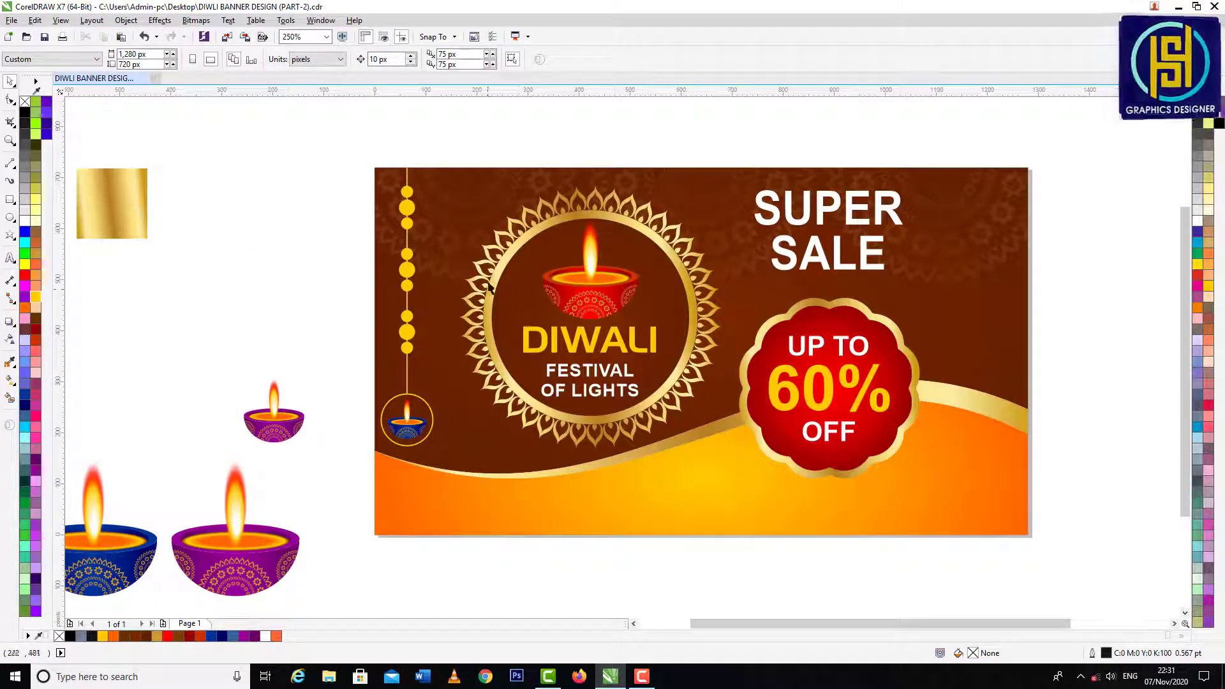
click(514, 236)
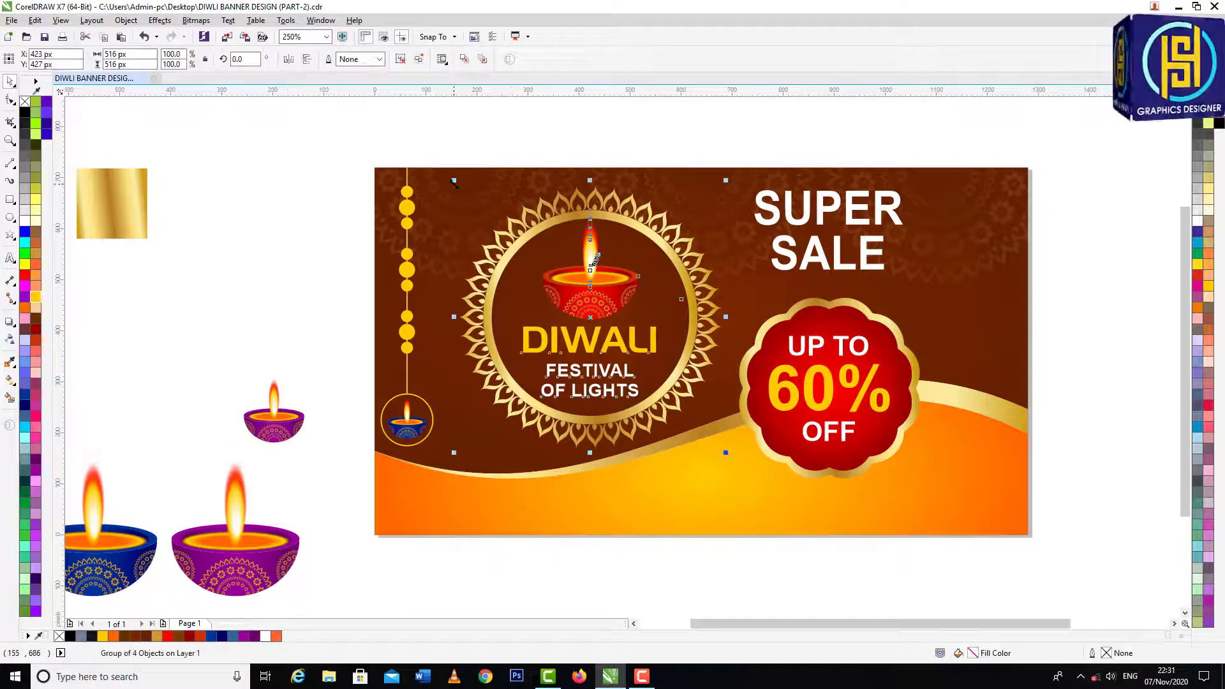
mouse_move(595, 260)
mouse_down()
mouse_move(664, 306)
mouse_move(622, 303)
mouse_move(606, 275)
mouse_up()
key(Escape)
Duplicate the hanging diya string beside the original and scale the copy to about 81 px wide, hanging from the banner's upper edge
drag(406, 429, 471, 419)
click(309, 318)
scroll(455, 364, up, 2)
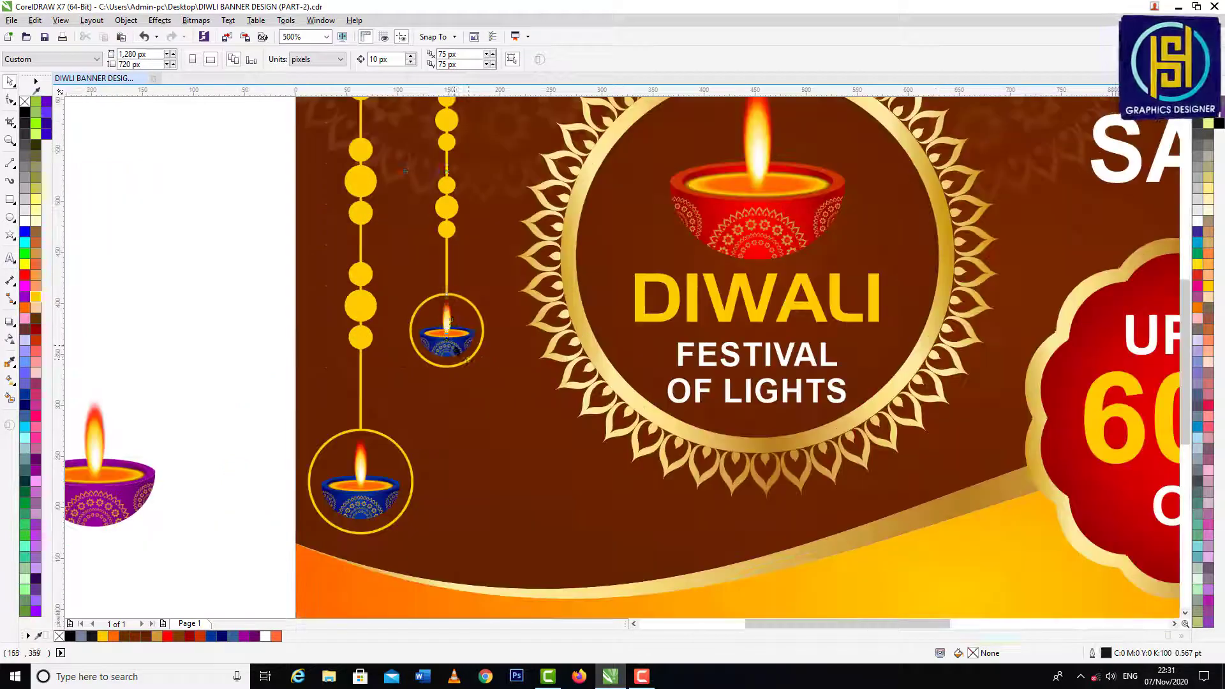
click(464, 356)
drag(485, 374, 495, 427)
click(240, 338)
click(447, 391)
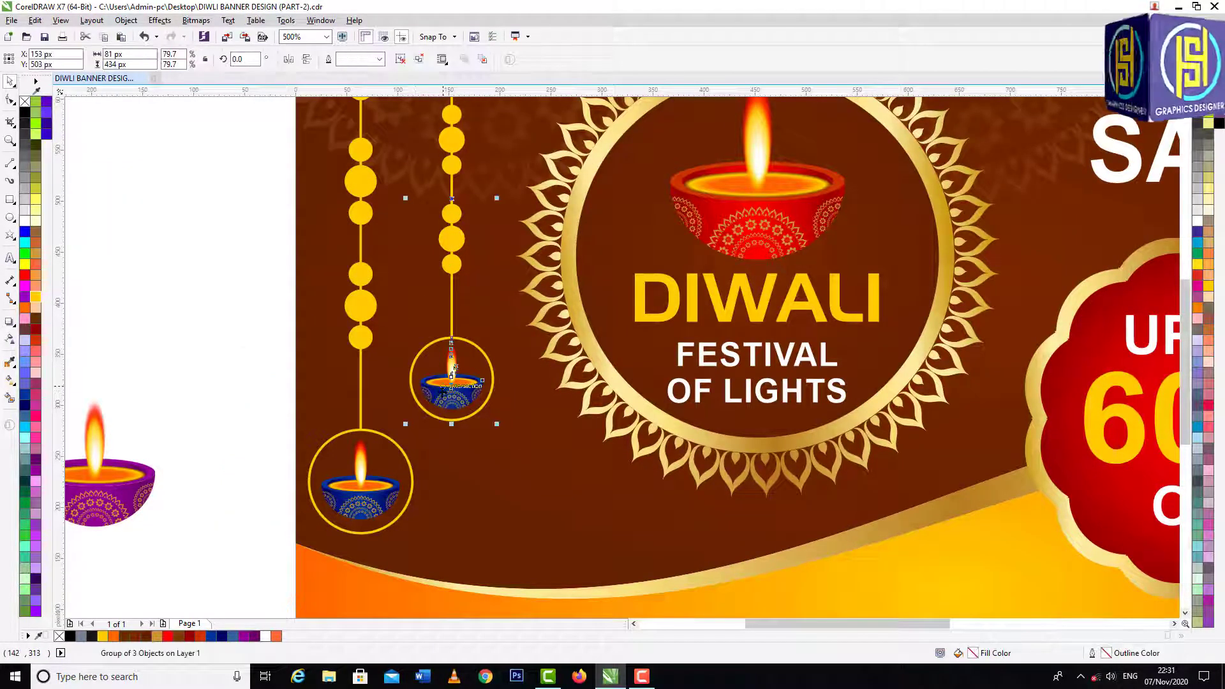
Ungroup the copied hanging string and delete its blue diya
key(ctrl+u)
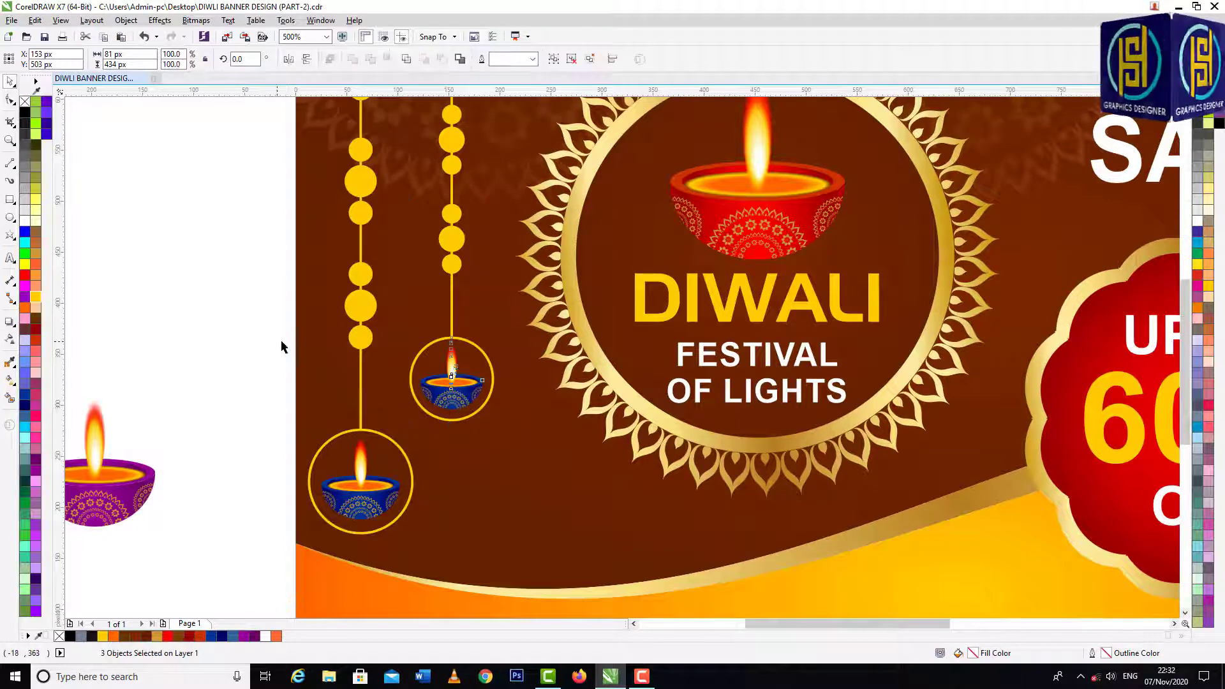
click(281, 345)
click(450, 388)
key(Delete)
Place the small purple diya in the empty ring, shrink it to fit and centre it within the ring
drag(103, 453, 249, 354)
drag(305, 299, 275, 349)
drag(228, 389, 450, 376)
scroll(447, 367, up, 2)
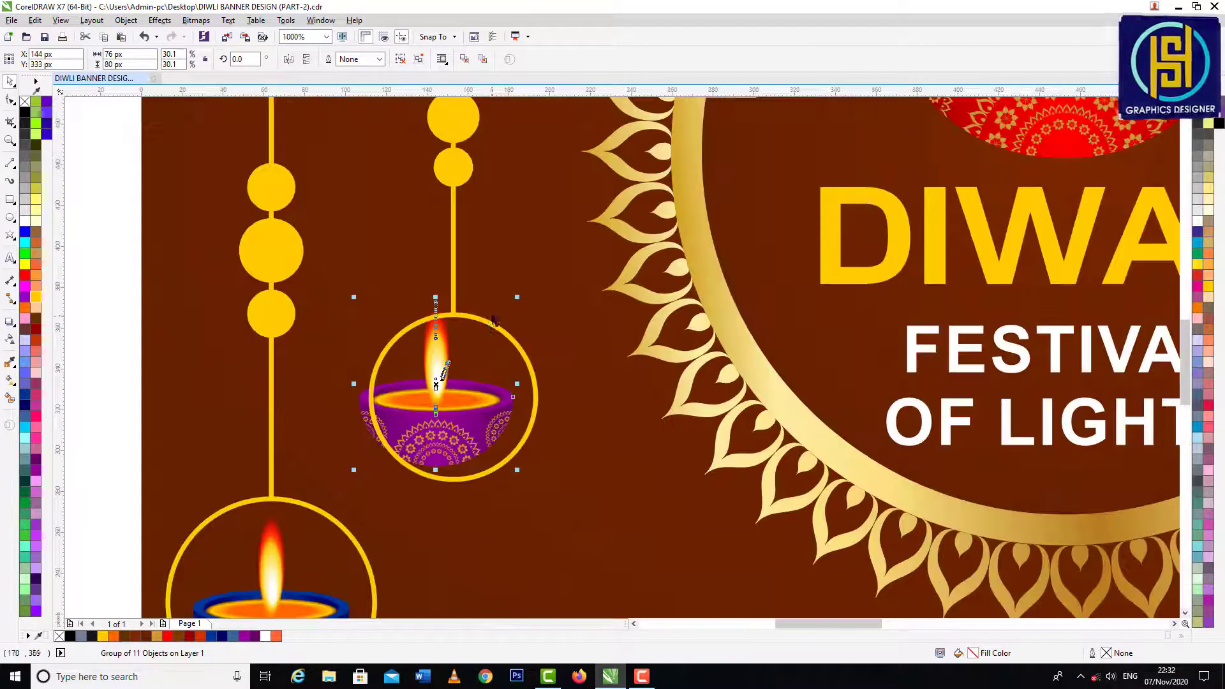
drag(515, 299, 484, 333)
drag(433, 410, 469, 405)
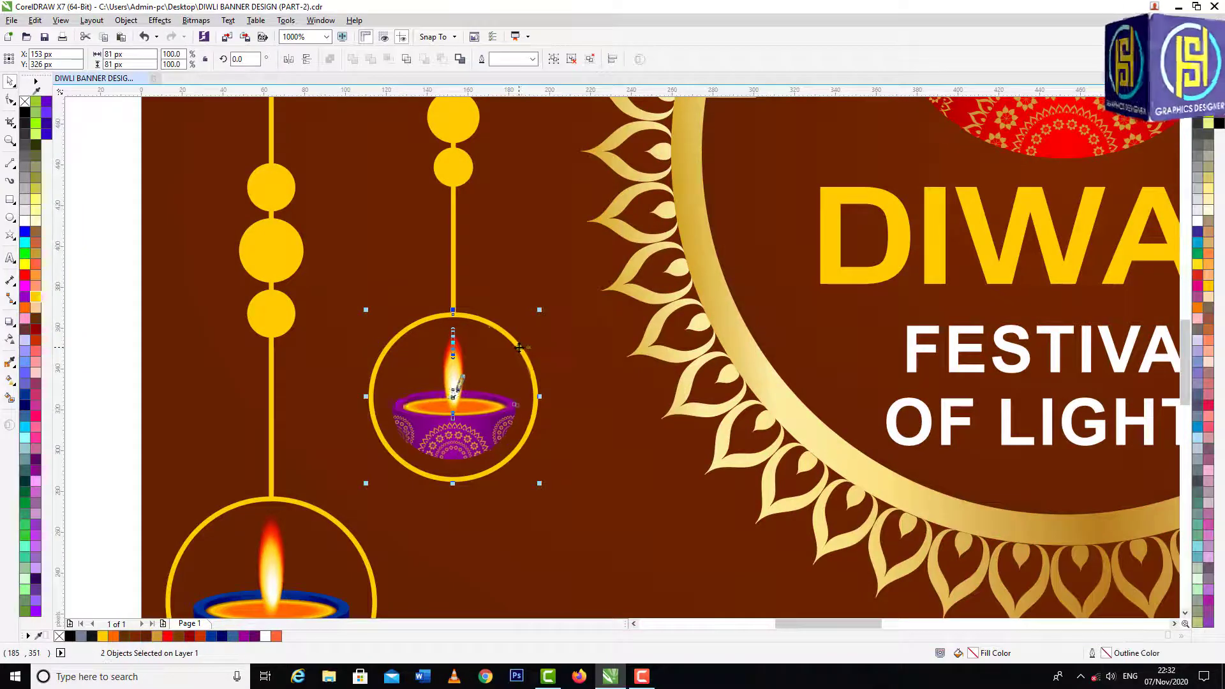
click(127, 263)
Group the two hanging diya strings and place a horizontally mirrored copy at the banner's right edge
scroll(398, 278, down, 4)
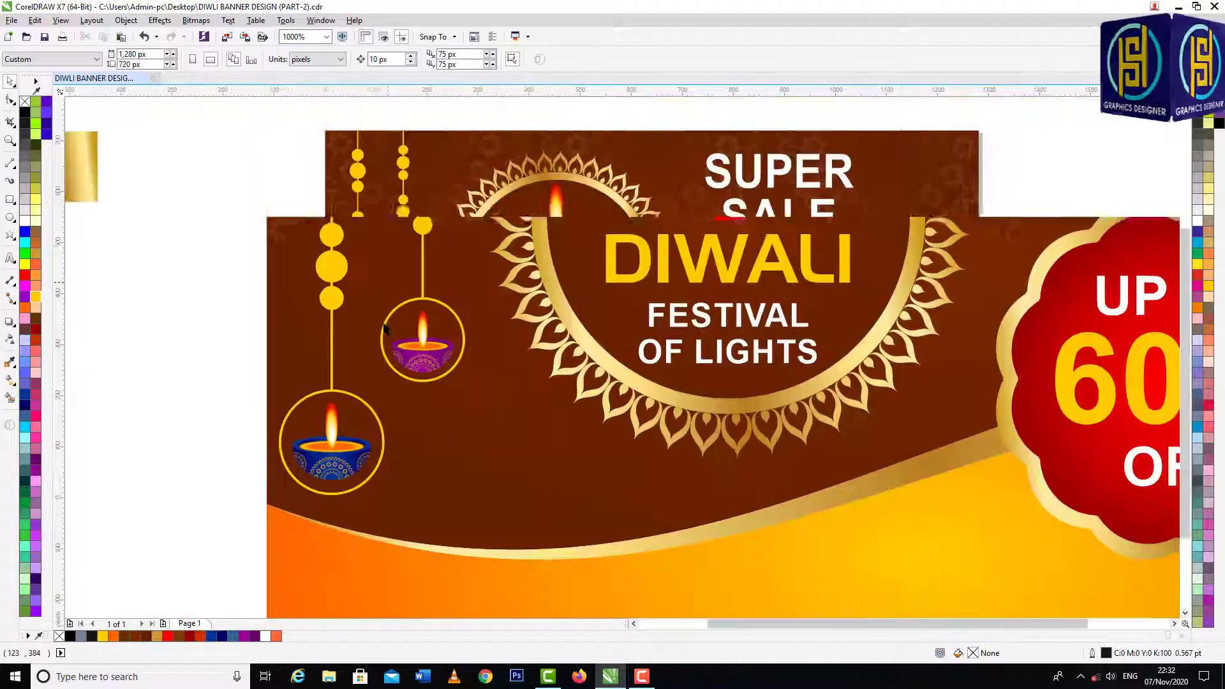
drag(309, 119, 435, 448)
key(ctrl+g)
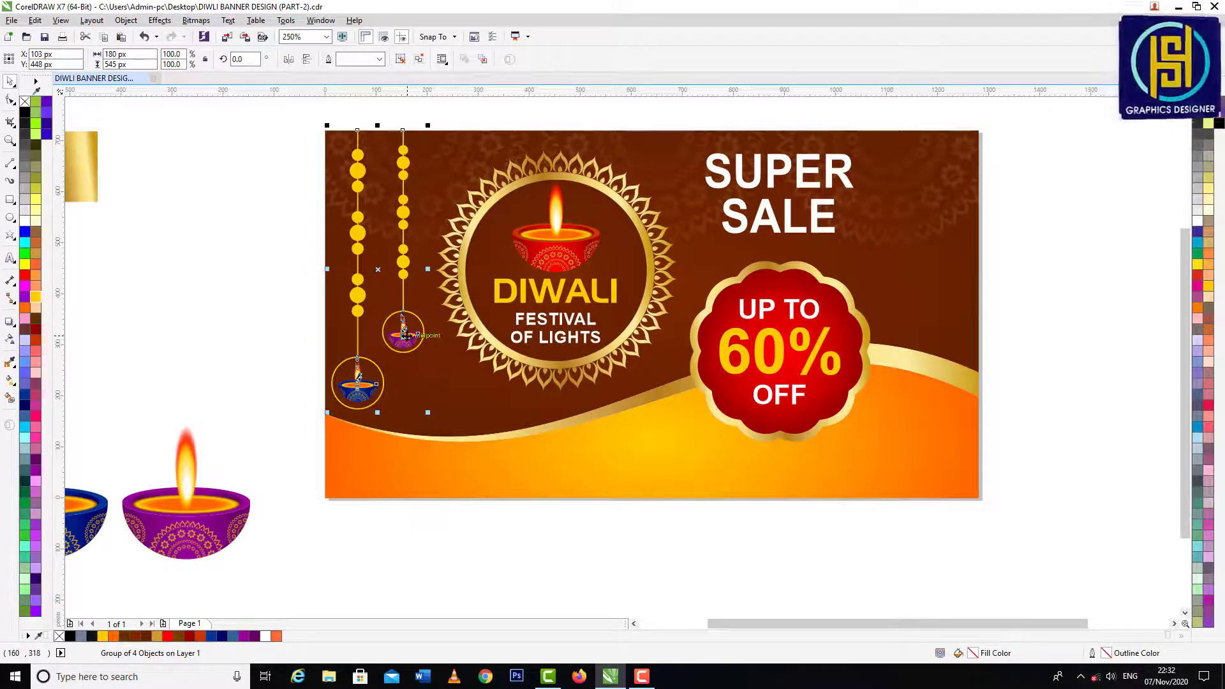
drag(403, 332, 948, 332)
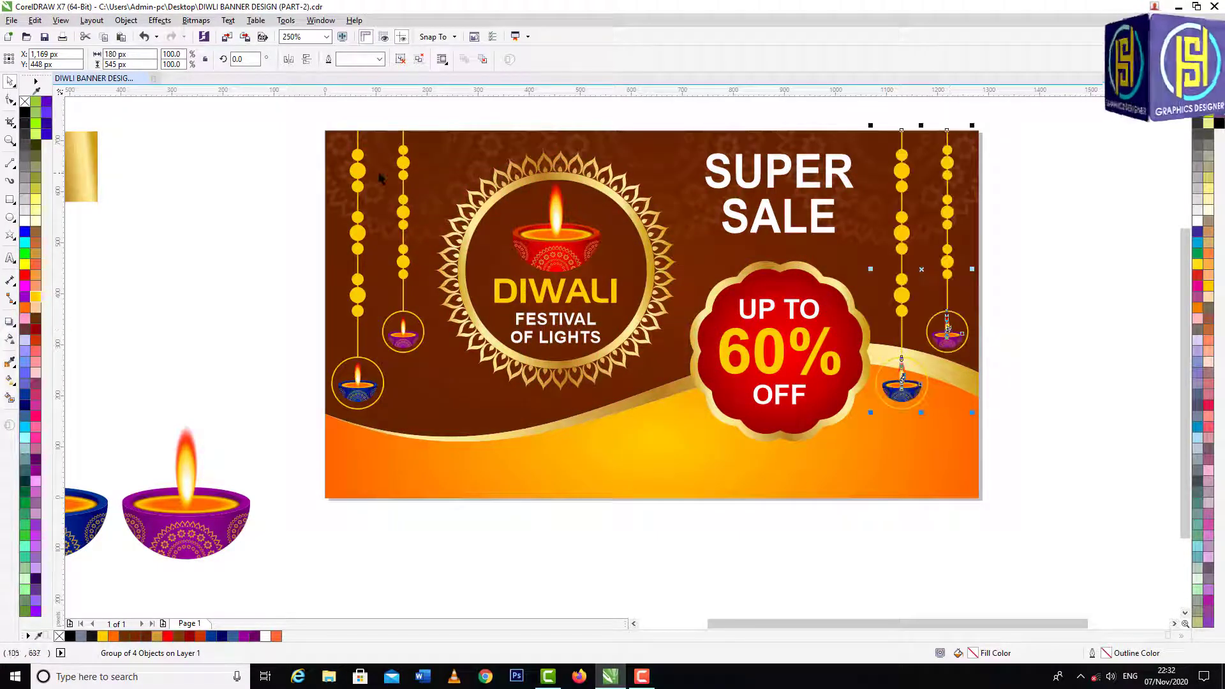
click(289, 59)
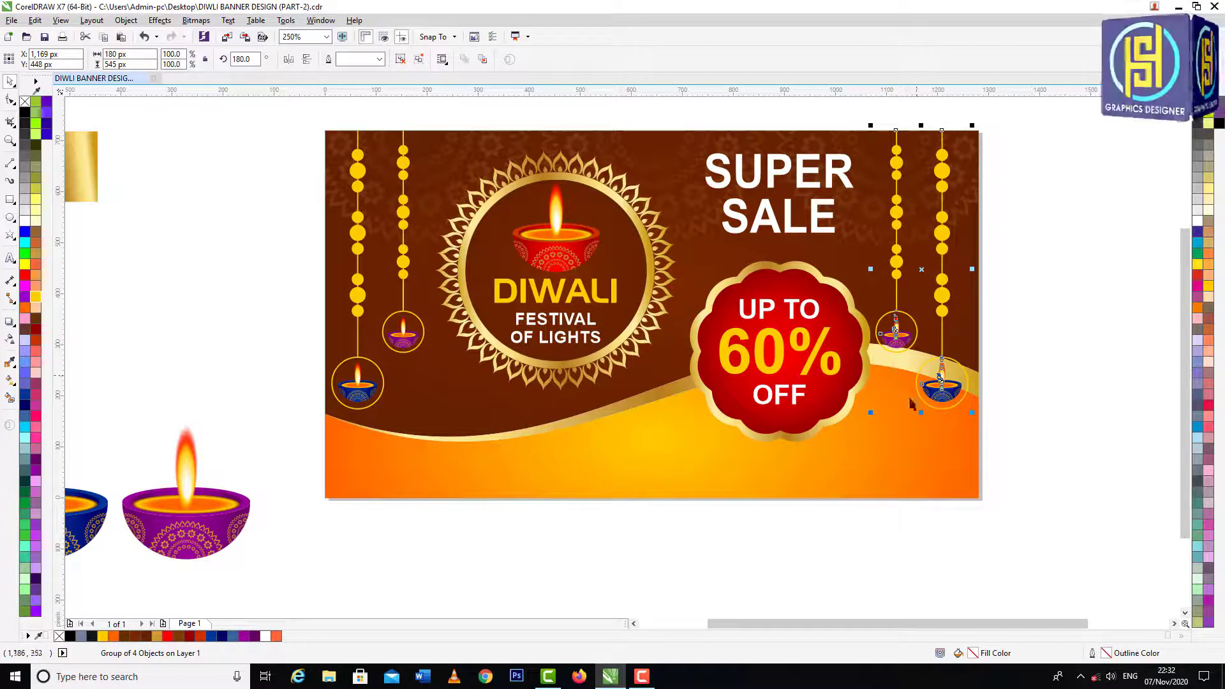
Shrink the mirrored pair of hanging strings to about 140 px wide, keeping it at the banner's upper right corner
drag(870, 413, 888, 380)
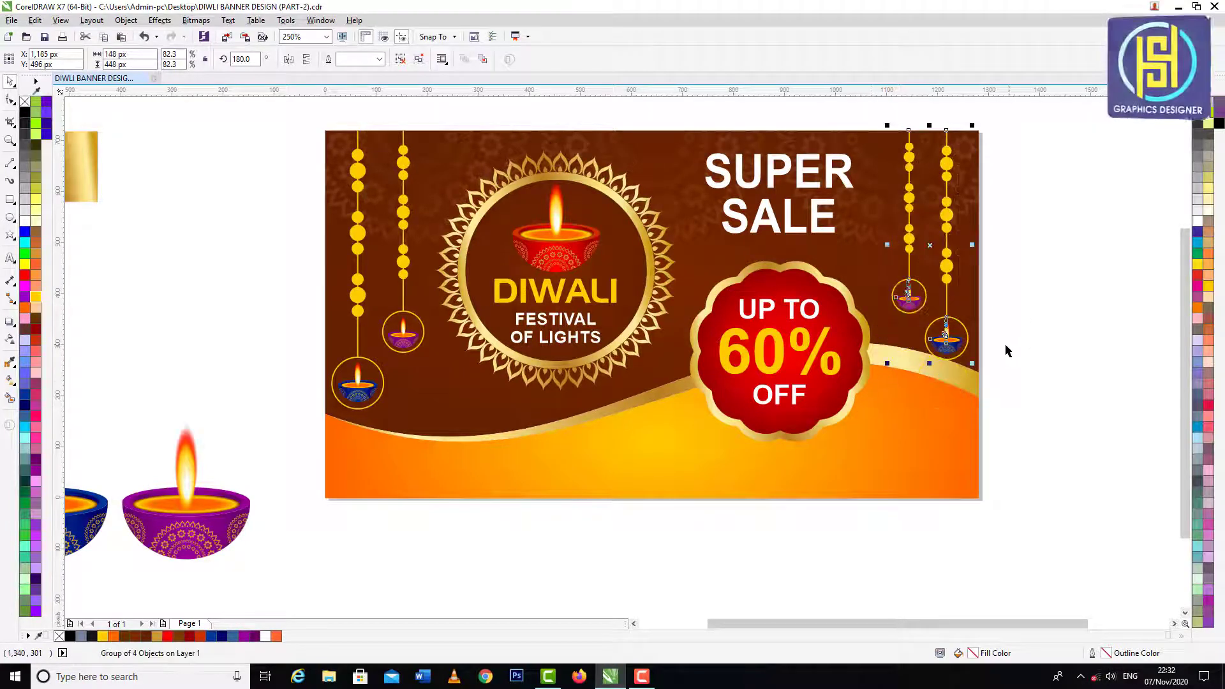
scroll(957, 296, up, 3)
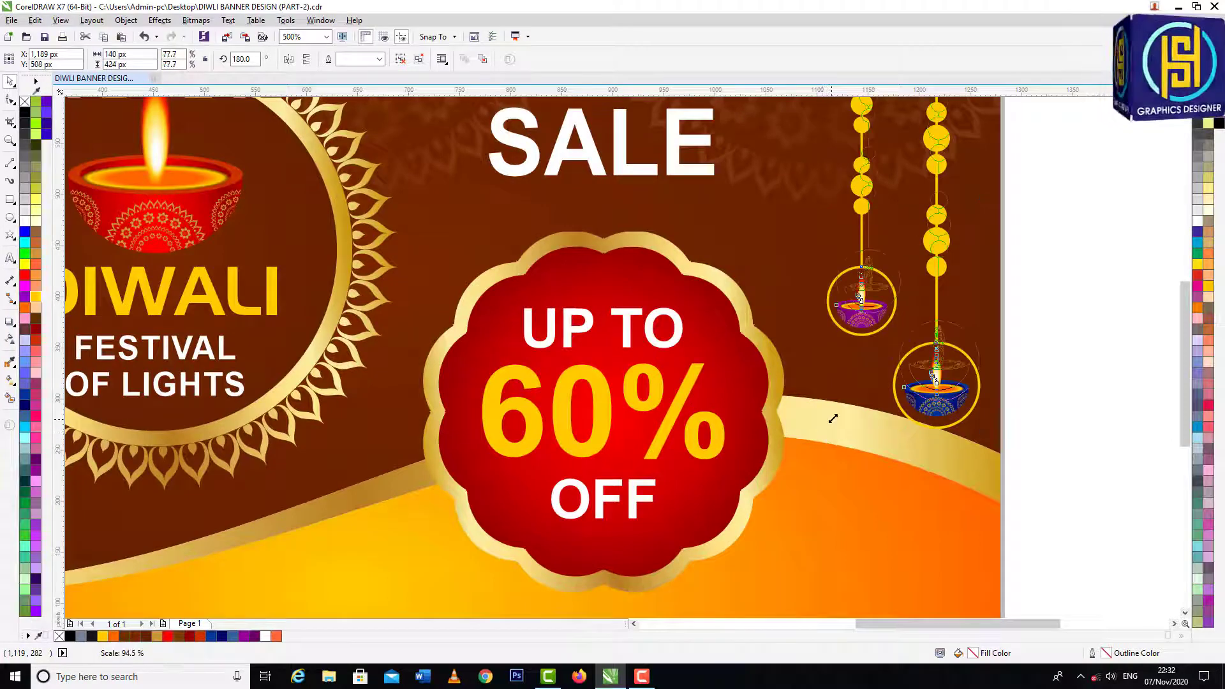
click(1045, 350)
scroll(955, 314, down, 3)
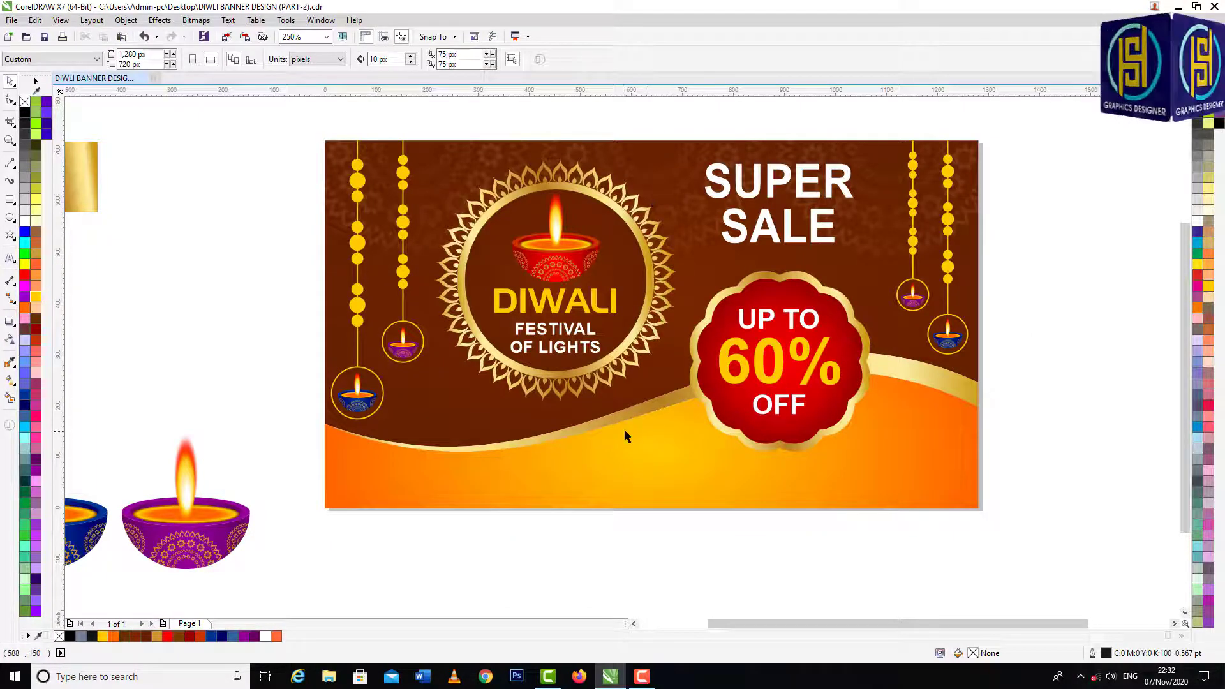
Select the gold Diwali medallion group on the banner
scroll(446, 360, down, 2)
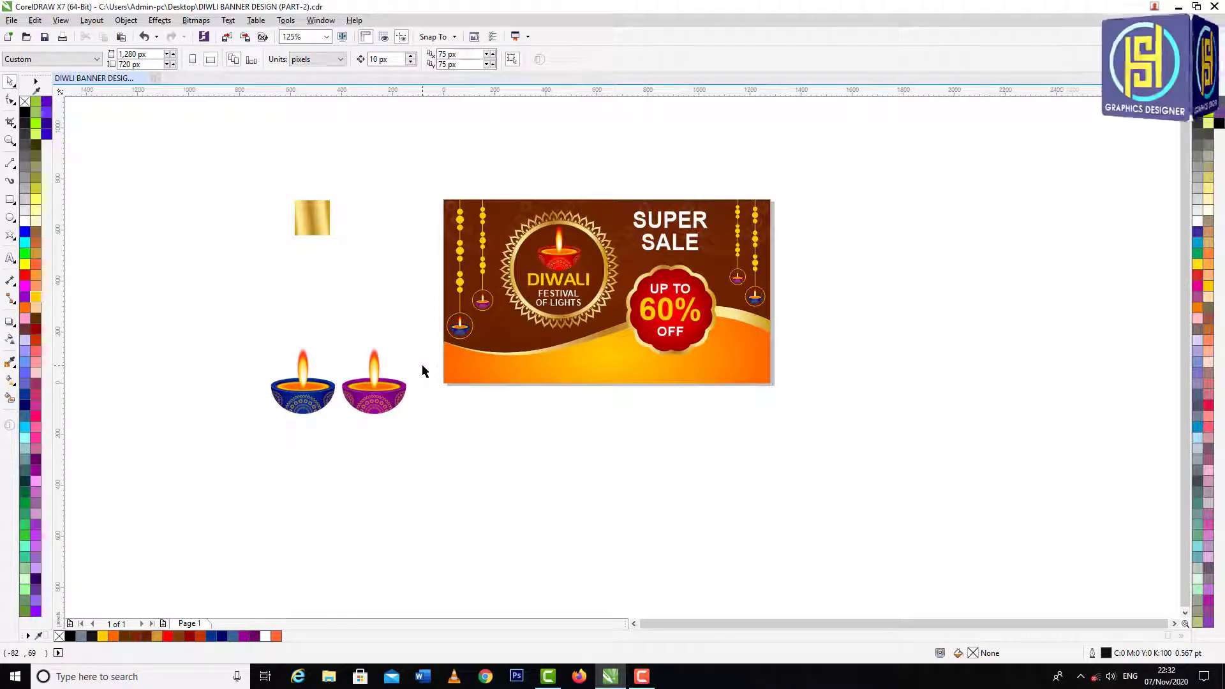
scroll(422, 370, up, 2)
click(187, 377)
click(445, 413)
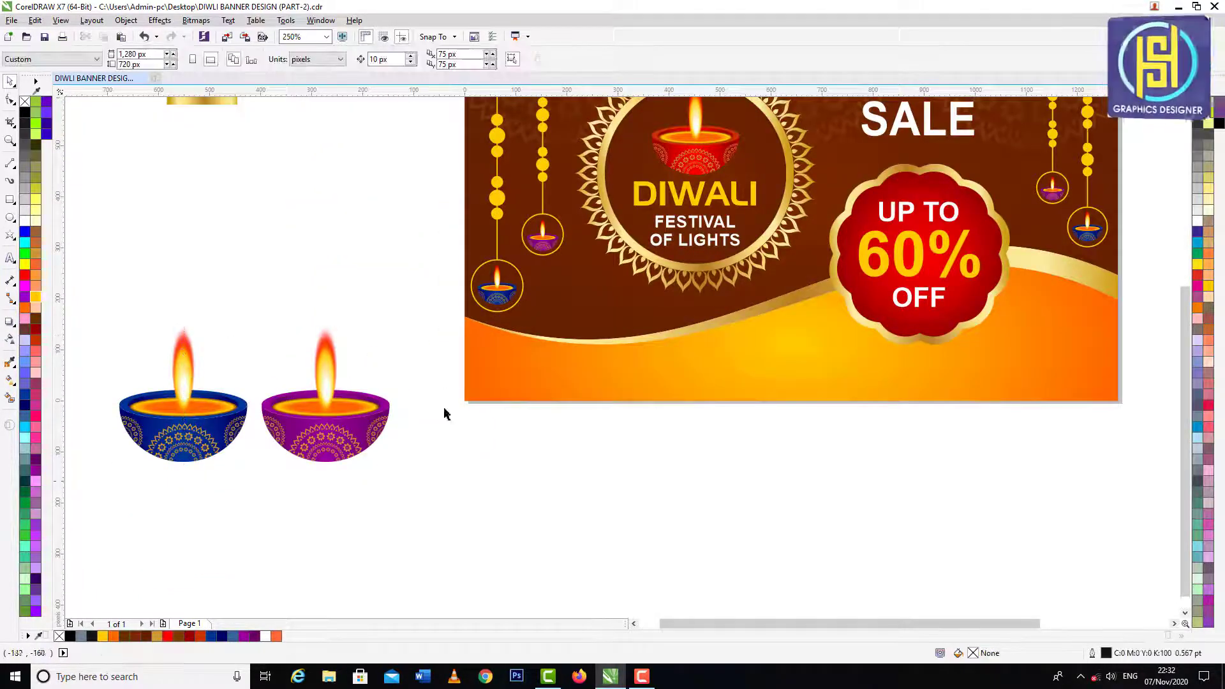
click(715, 153)
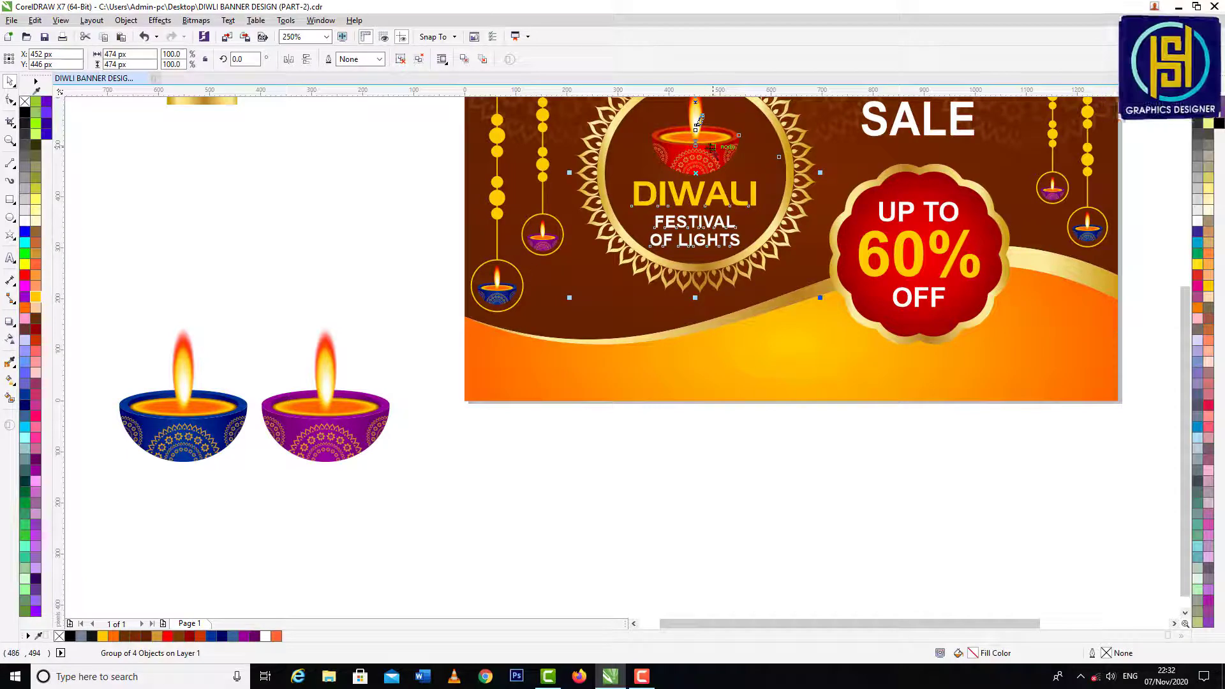